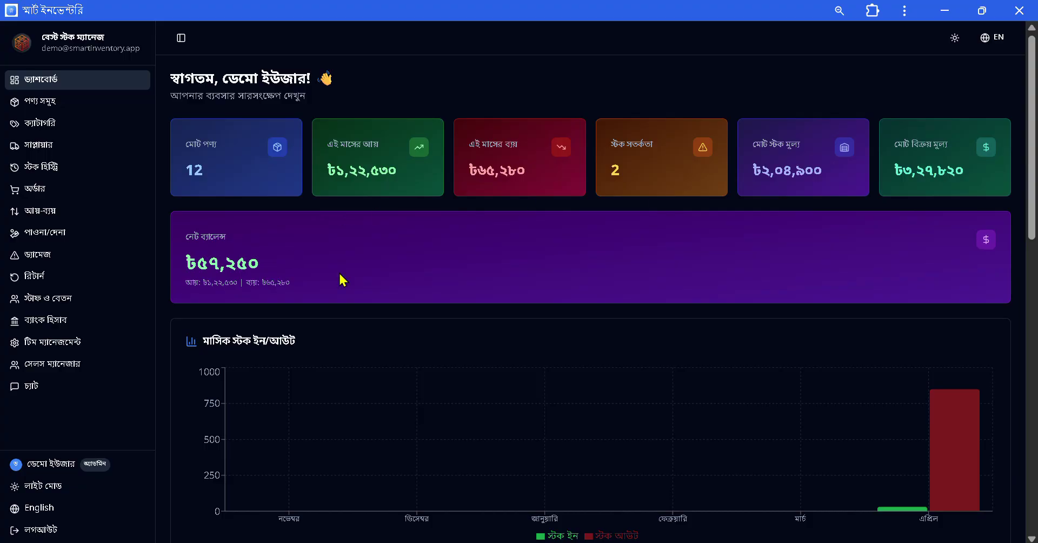
Open the product list showing purchase ৳204,900, sales ৳327,820 and profit ৳122,920 totals.
{"action": "scroll", "coordinate": [341, 280], "scroll_direction": "down", "scroll_amount": 3}
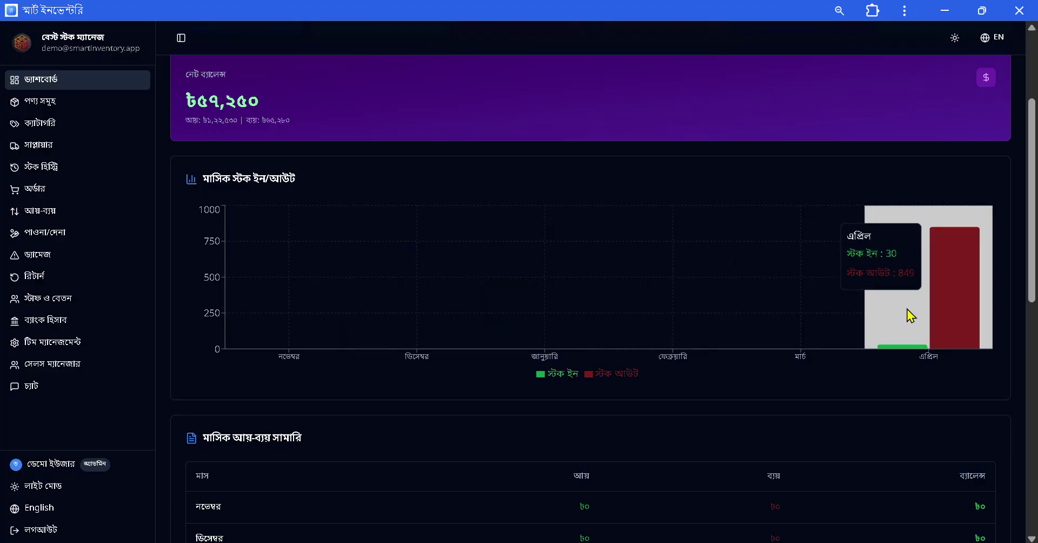
{"action": "scroll", "coordinate": [361, 401], "scroll_direction": "down", "scroll_amount": 5}
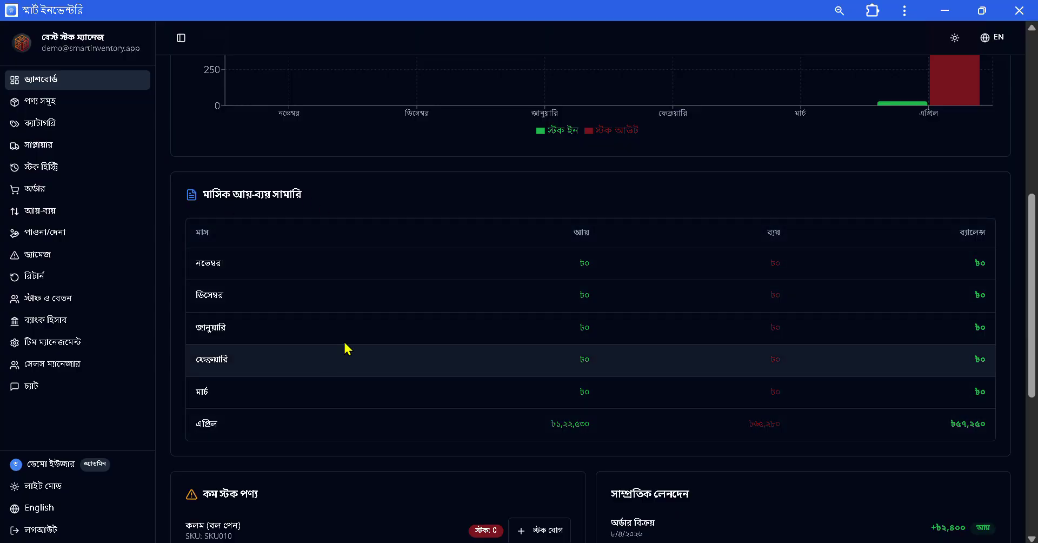
{"action": "scroll", "coordinate": [425, 411], "scroll_direction": "down", "scroll_amount": 3}
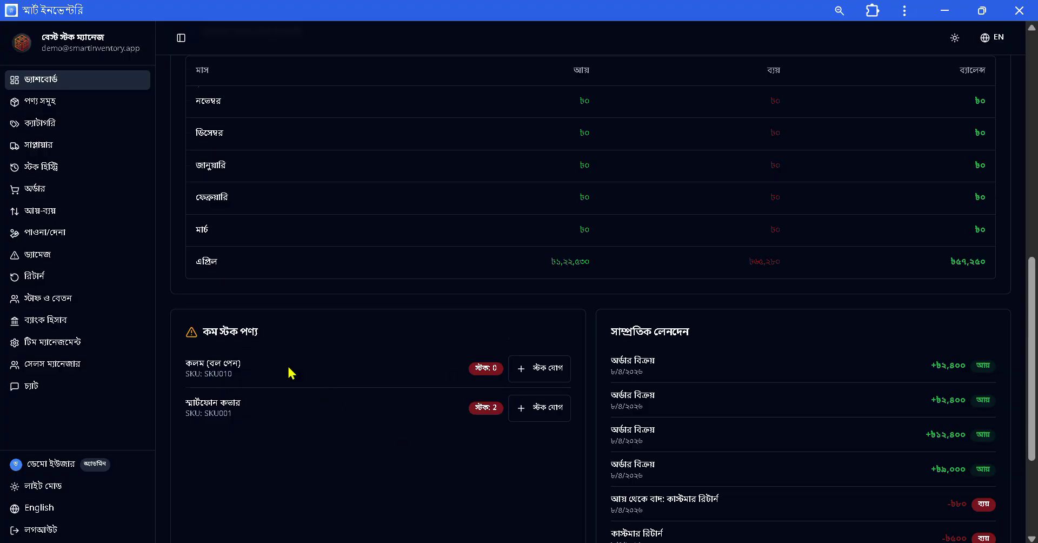
{"action": "scroll", "coordinate": [292, 371], "scroll_direction": "down", "scroll_amount": 3}
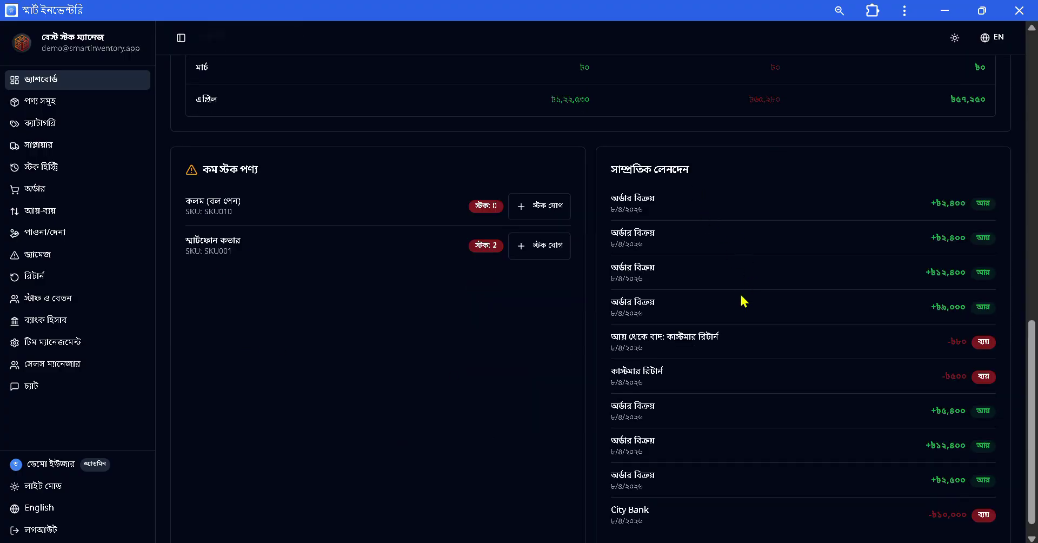
{"action": "scroll", "coordinate": [763, 378], "scroll_direction": "down", "scroll_amount": 1}
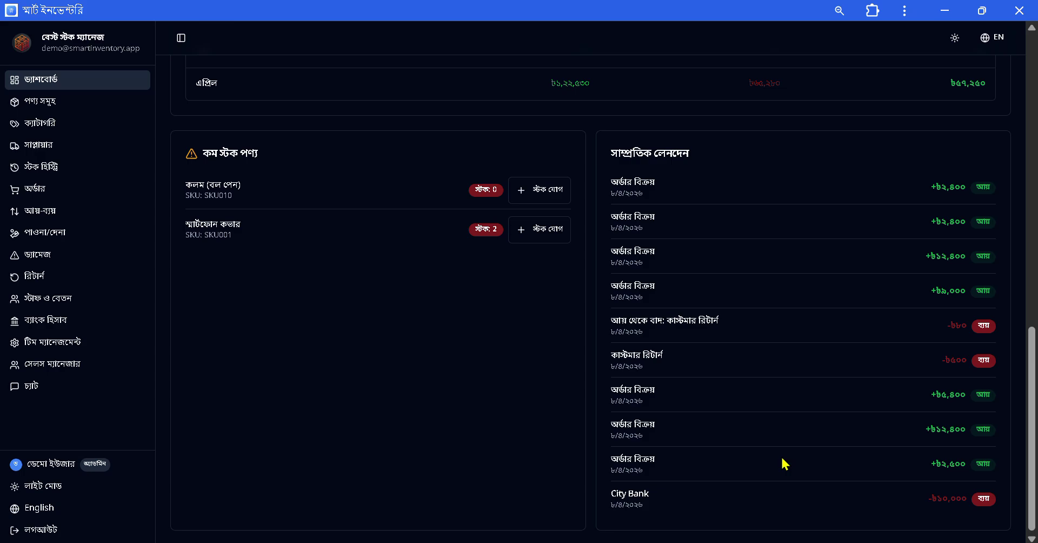
{"action": "scroll", "coordinate": [269, 290], "scroll_direction": "up", "scroll_amount": 10}
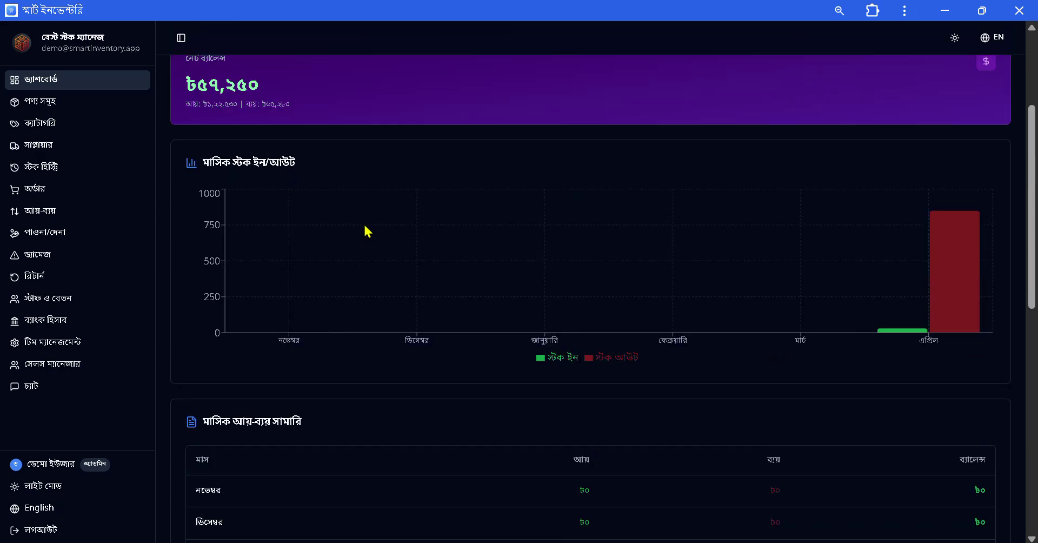
{"action": "scroll", "coordinate": [368, 231], "scroll_direction": "up", "scroll_amount": 3}
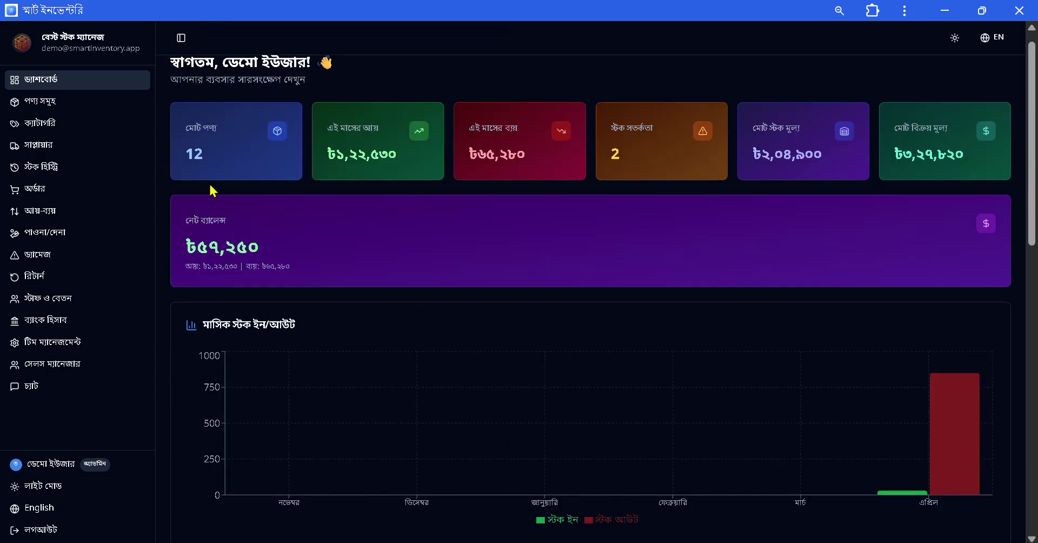
{"action": "left_click", "coordinate": [51, 103]}
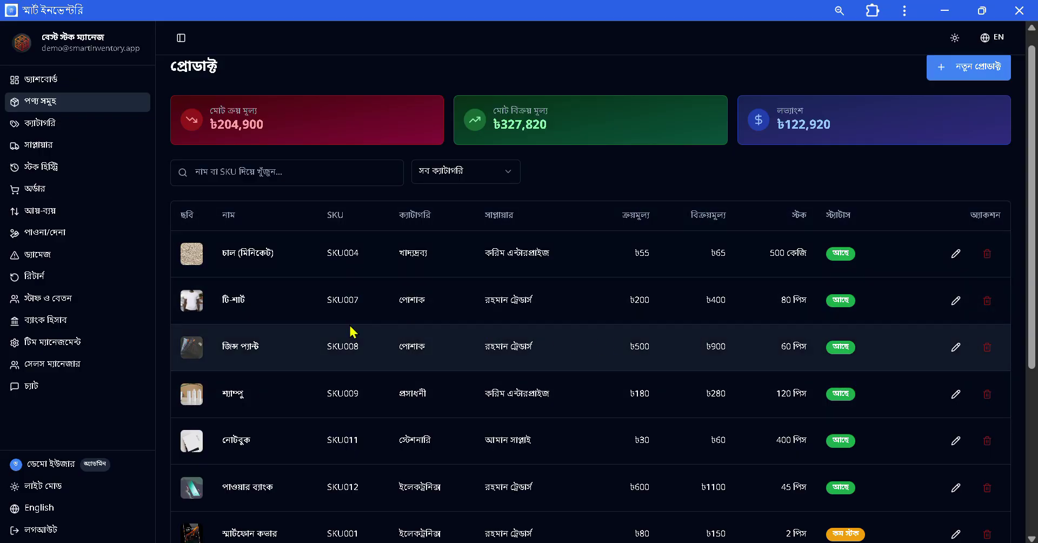
{"action": "scroll", "coordinate": [379, 318], "scroll_direction": "down", "scroll_amount": 5}
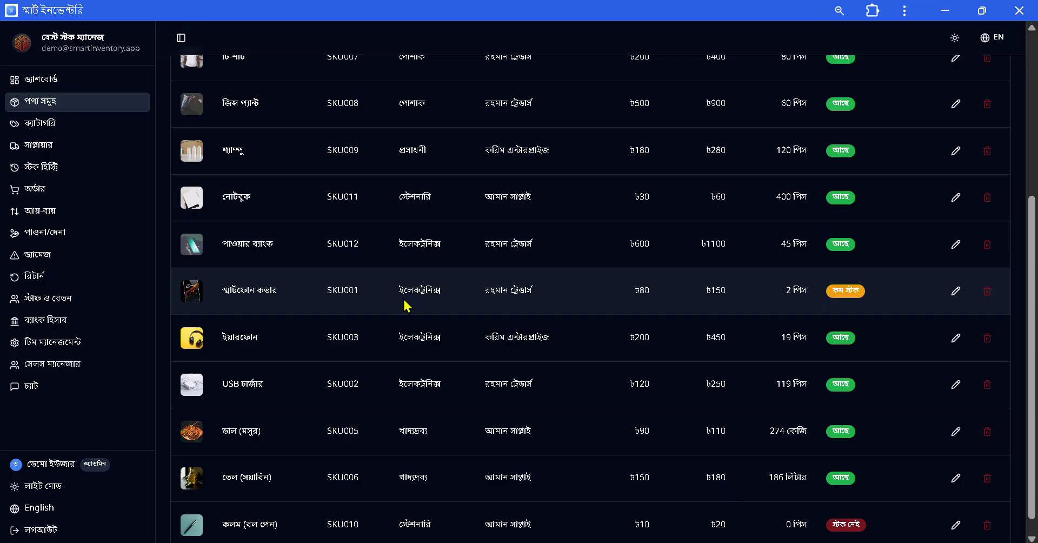
{"action": "scroll", "coordinate": [407, 306], "scroll_direction": "up", "scroll_amount": 5}
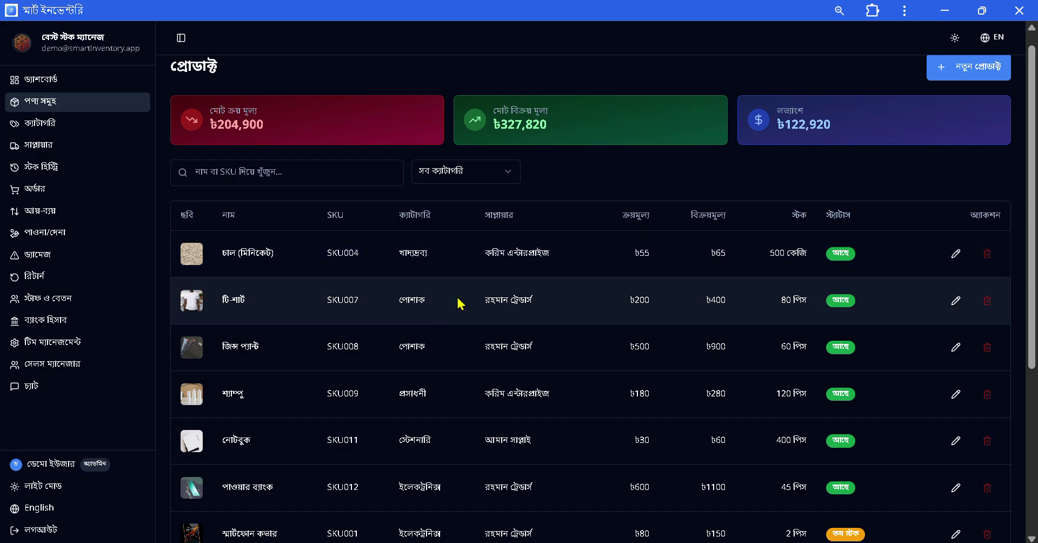
{"action": "scroll", "coordinate": [948, 138], "scroll_direction": "up", "scroll_amount": 1}
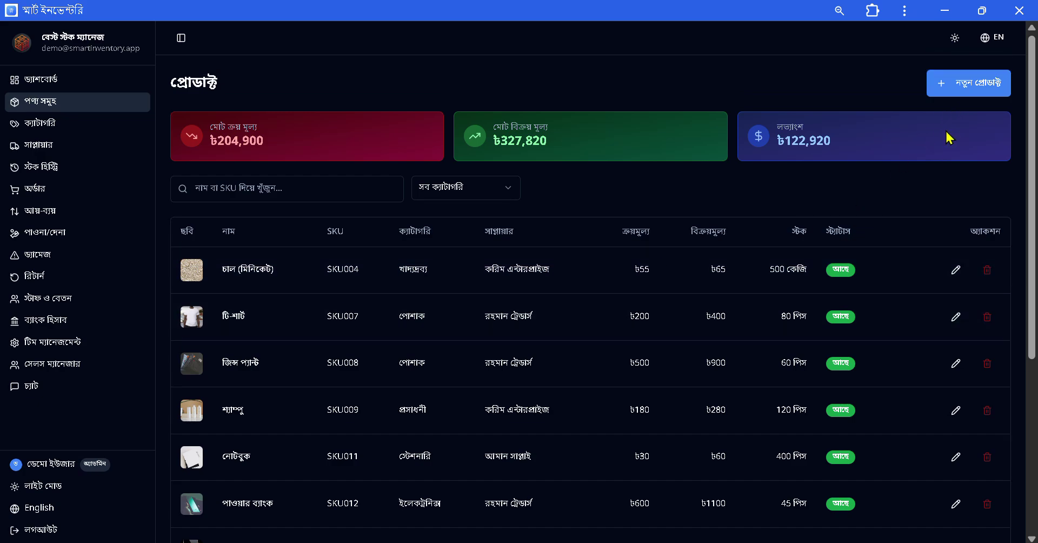
Start a new product, look over its category and supplier choices, then discard the form.
{"action": "left_click", "coordinate": [976, 93]}
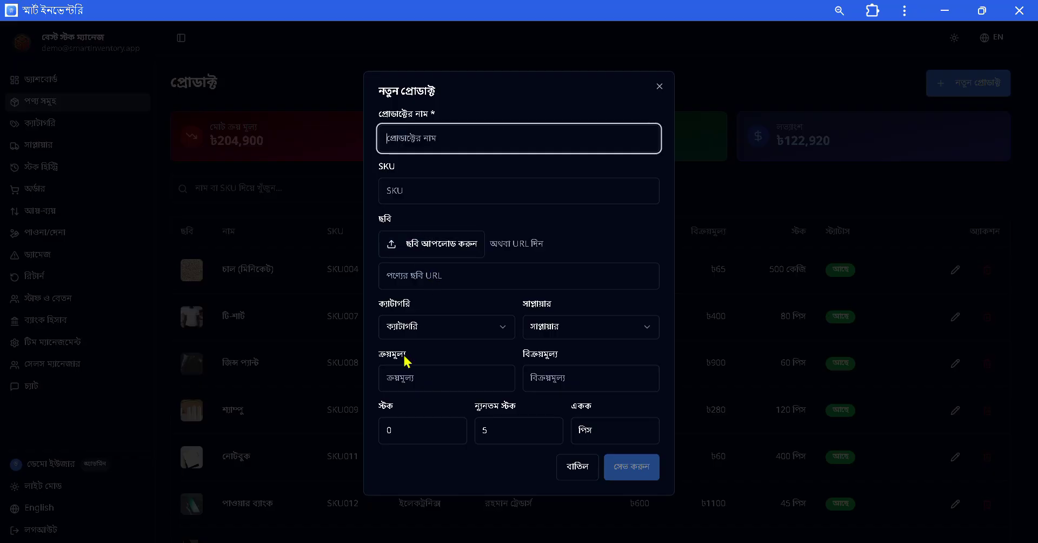
{"action": "left_click", "coordinate": [456, 335]}
{"action": "left_click", "coordinate": [456, 333]}
{"action": "left_click", "coordinate": [579, 328]}
{"action": "left_click", "coordinate": [439, 378]}
{"action": "left_click", "coordinate": [606, 373]}
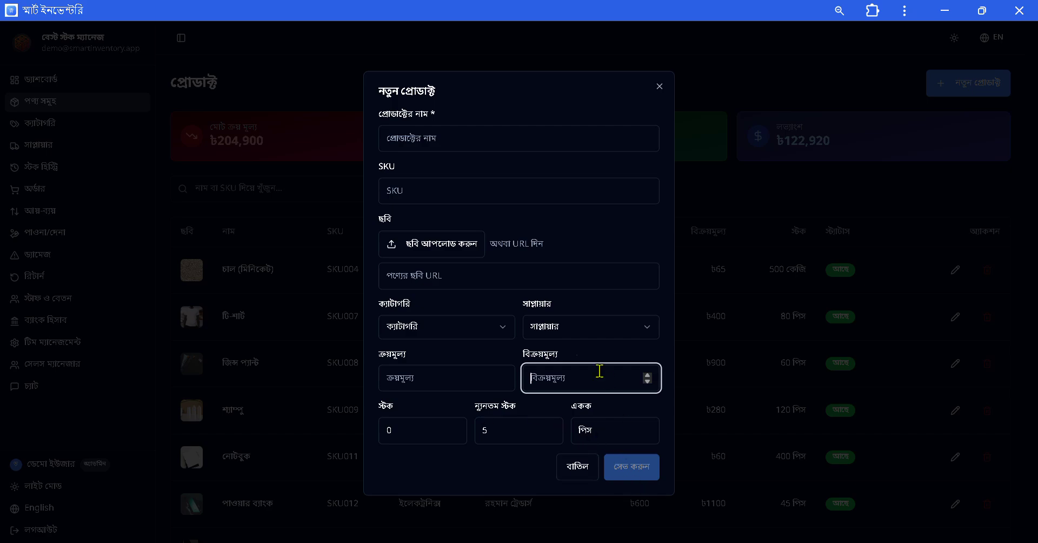
{"action": "left_click", "coordinate": [576, 471]}
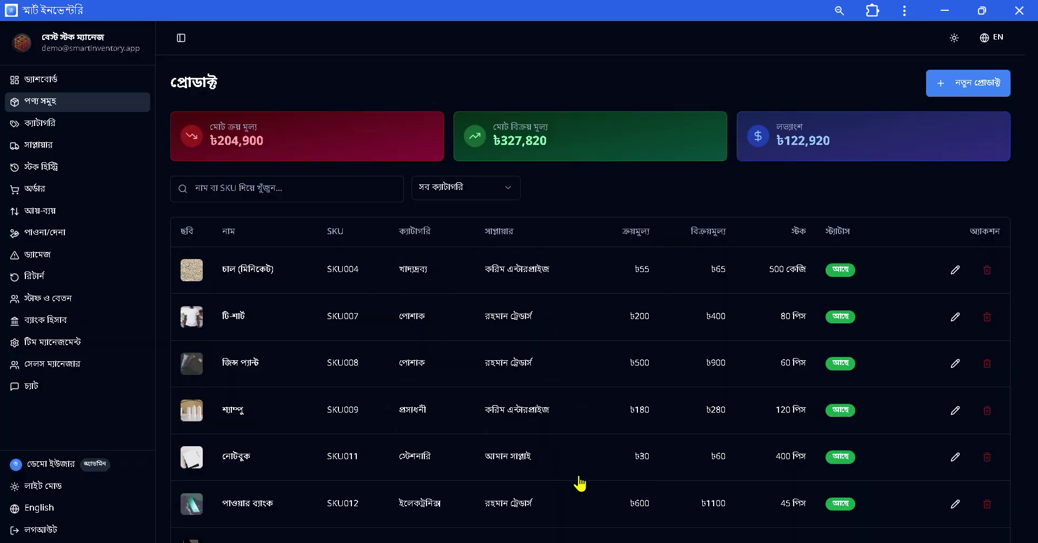
Scroll the product table, then switch to the categories list.
{"action": "scroll", "coordinate": [685, 303], "scroll_direction": "down", "scroll_amount": 4}
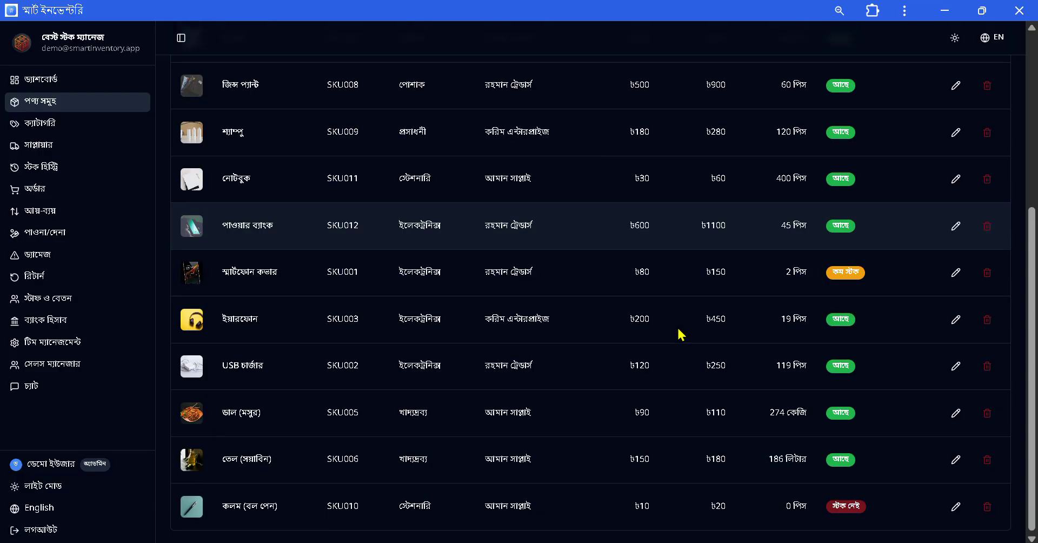
{"action": "scroll", "coordinate": [680, 335], "scroll_direction": "up", "scroll_amount": 4}
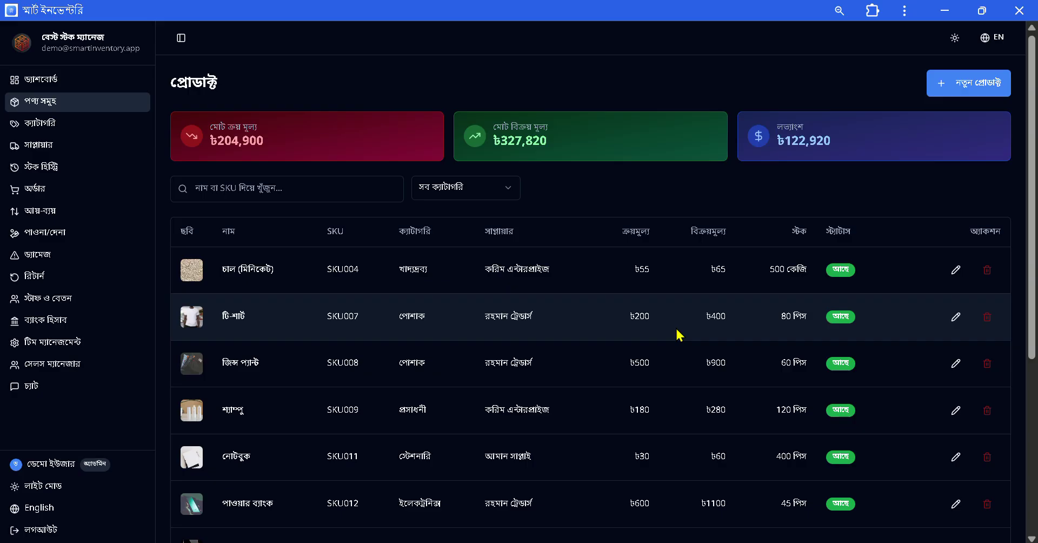
{"action": "left_click", "coordinate": [66, 130]}
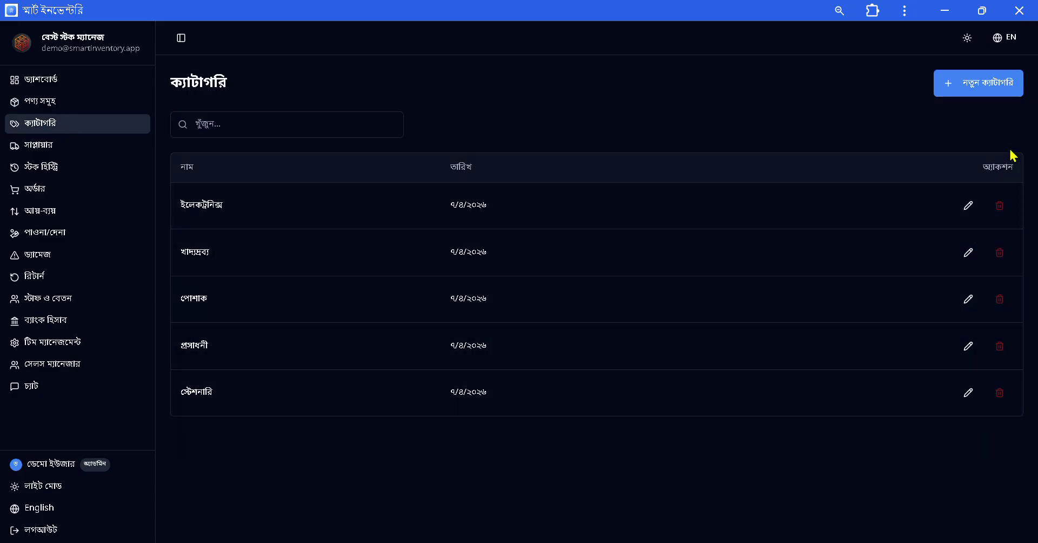
Preview and cancel the new-category and new-supplier forms, then show the stock history list.
{"action": "left_click", "coordinate": [976, 92]}
{"action": "left_click", "coordinate": [586, 332]}
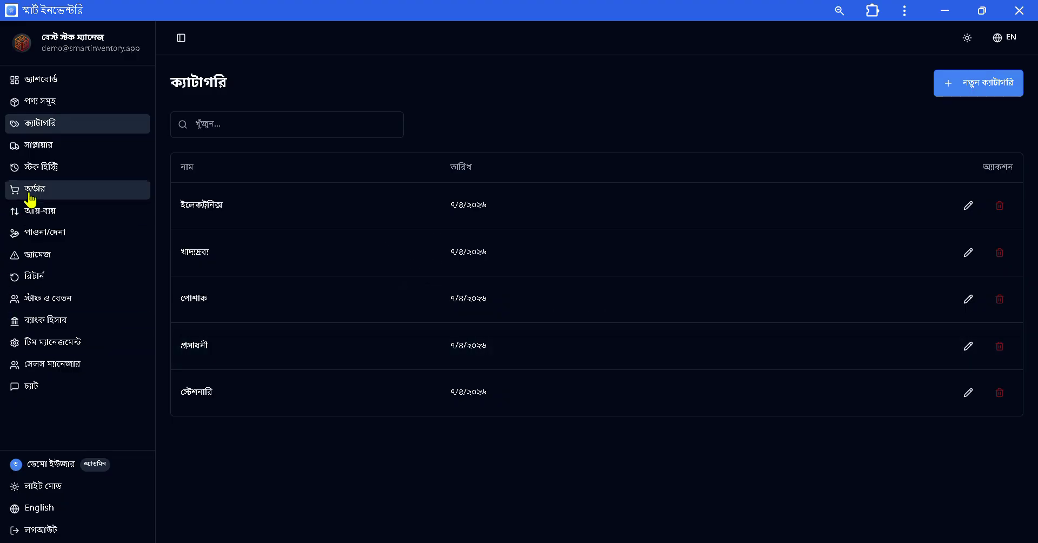
{"action": "left_click", "coordinate": [51, 146]}
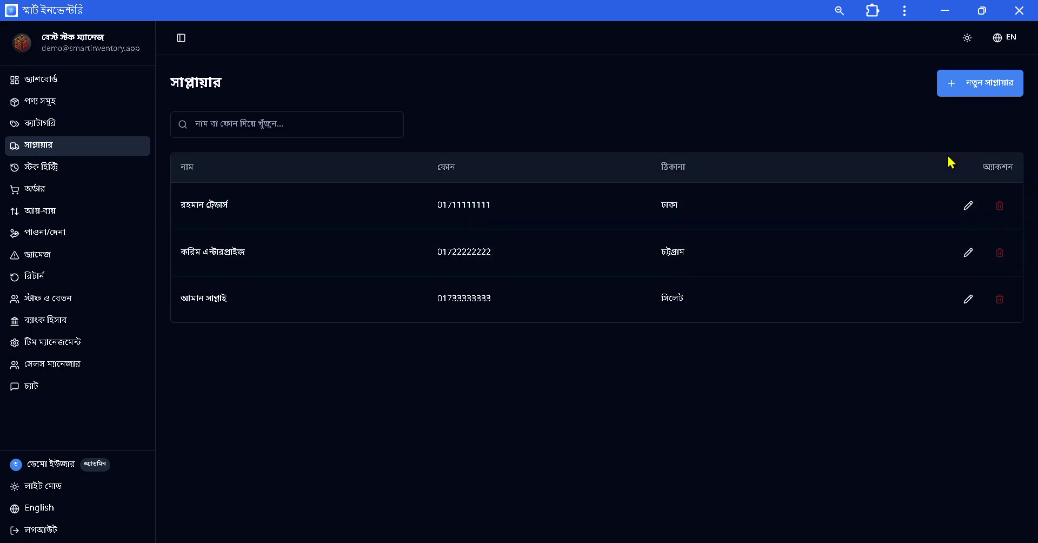
{"action": "left_click", "coordinate": [1011, 86]}
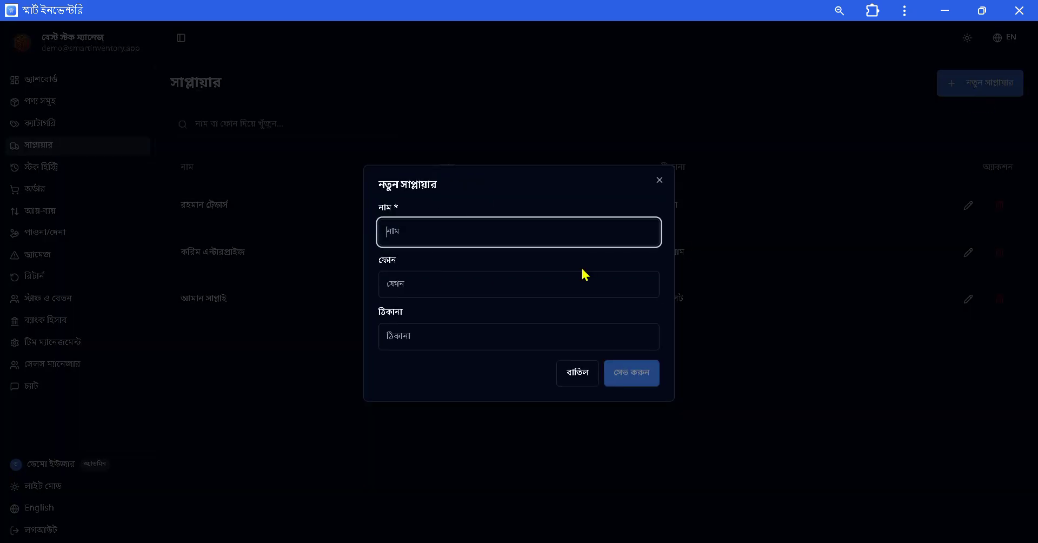
{"action": "left_click", "coordinate": [581, 378]}
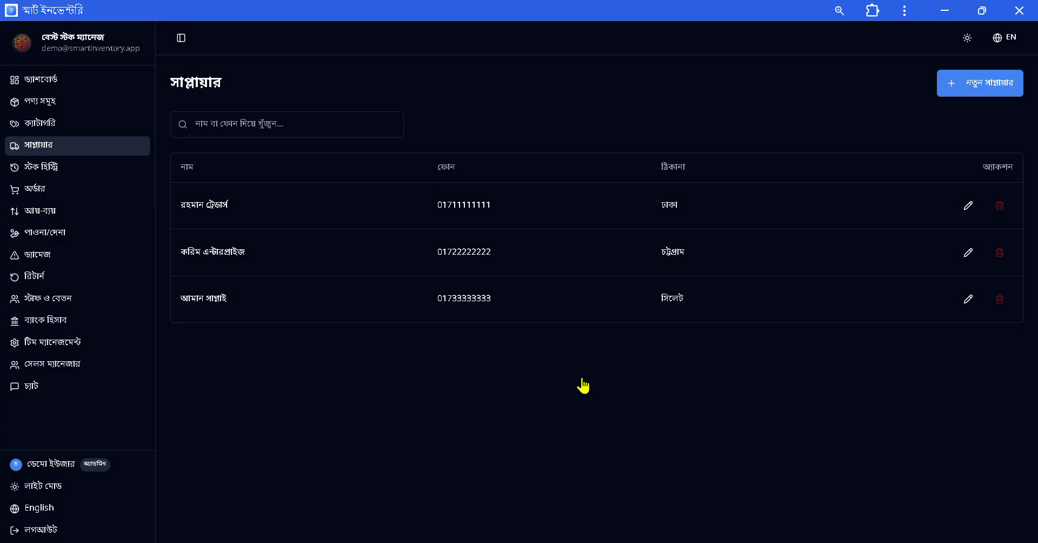
{"action": "left_click", "coordinate": [63, 180]}
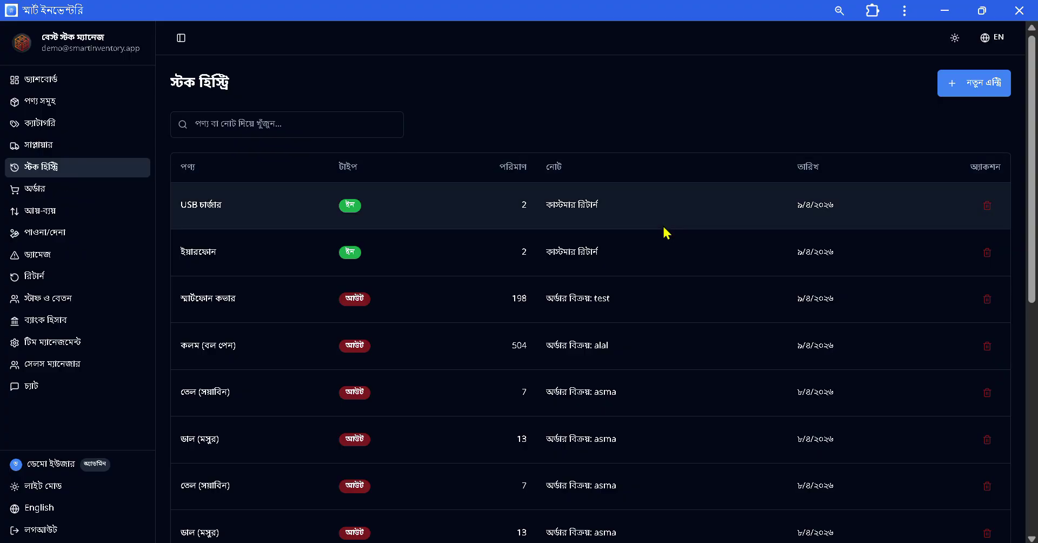
{"action": "scroll", "coordinate": [666, 232], "scroll_direction": "down", "scroll_amount": 8}
{"action": "scroll", "coordinate": [652, 361], "scroll_direction": "up", "scroll_amount": 8}
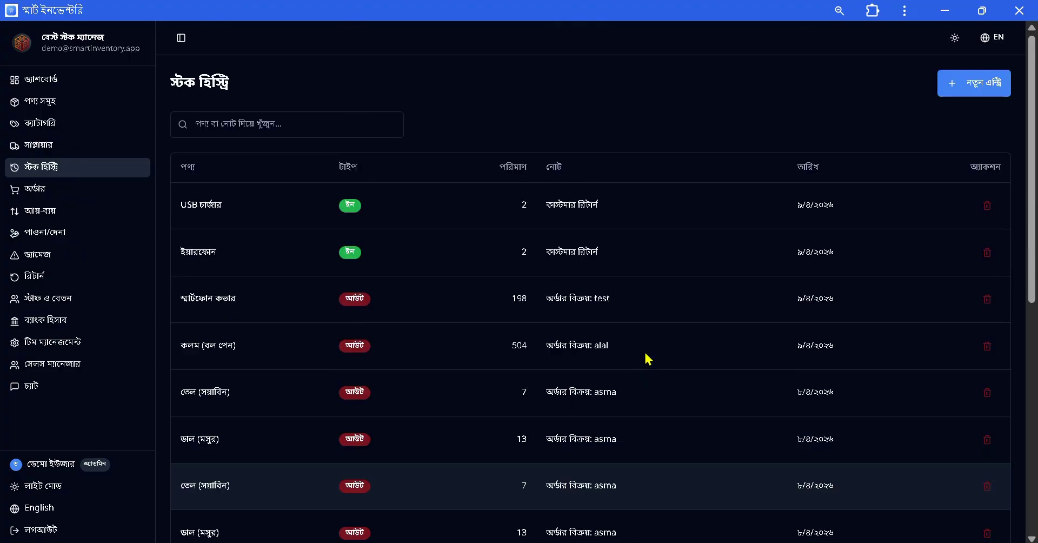
{"action": "left_click", "coordinate": [963, 98]}
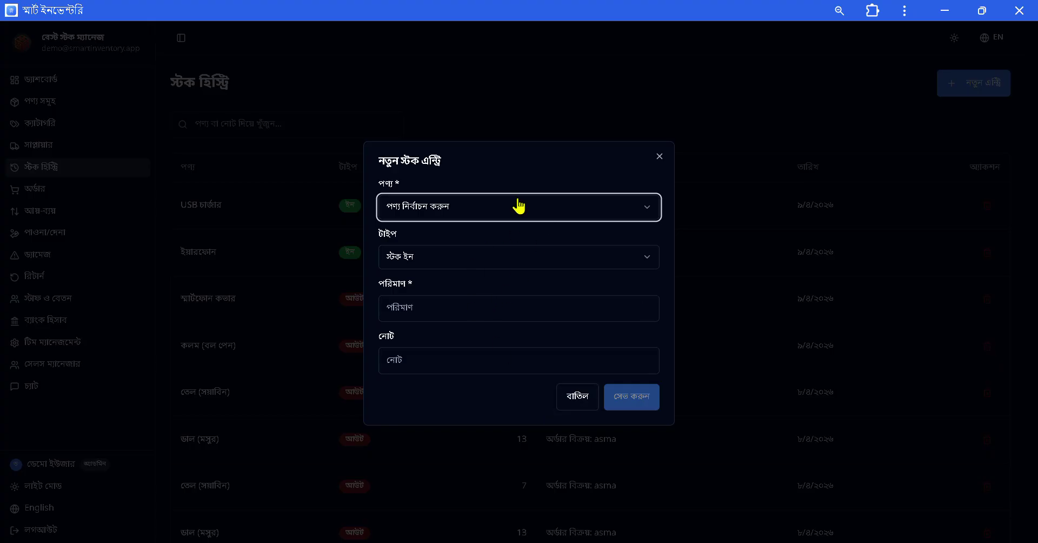
{"action": "left_click", "coordinate": [512, 256]}
{"action": "left_click", "coordinate": [479, 303]}
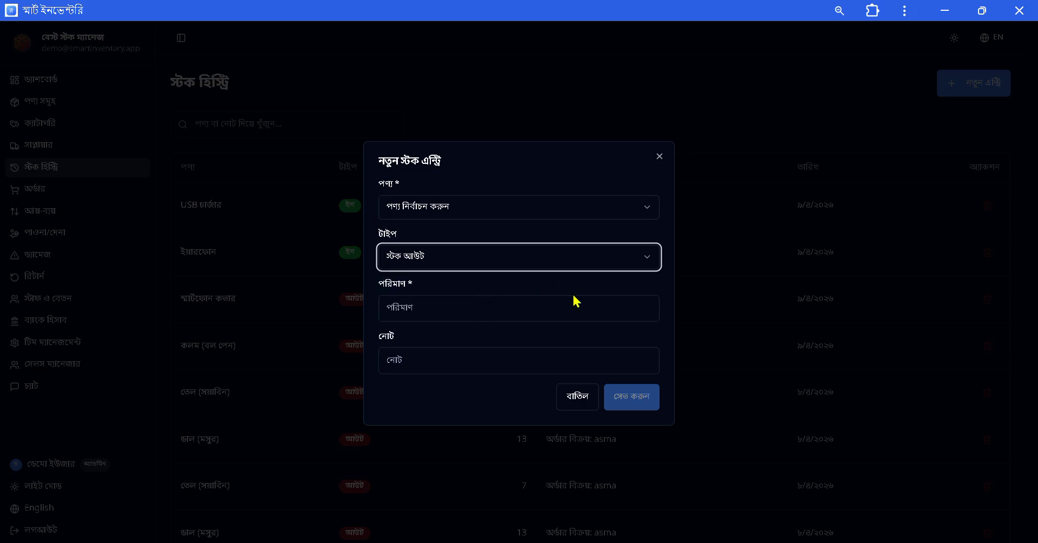
{"action": "left_click", "coordinate": [577, 400]}
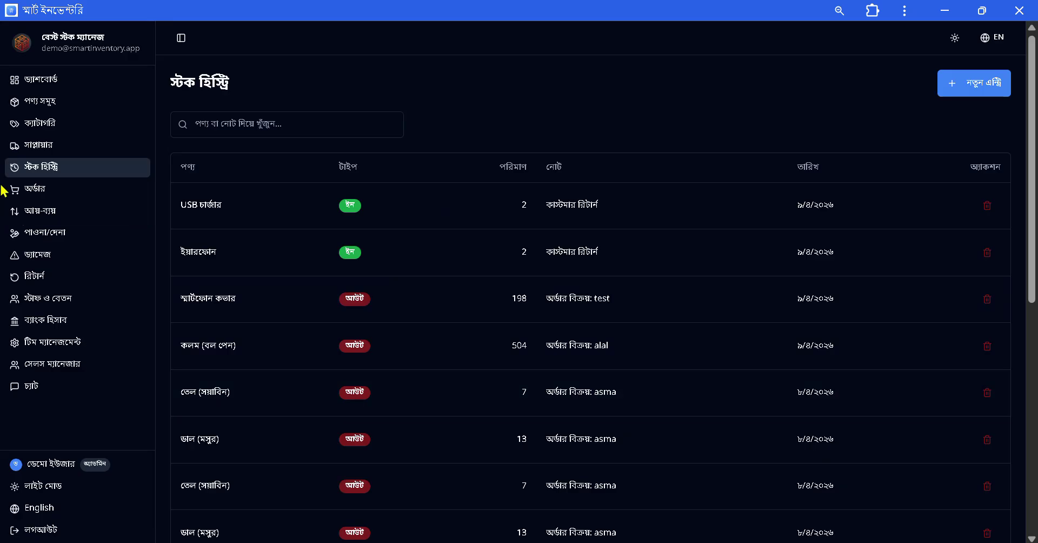
Show the orders list, then open and close a blank new-order form without submitting.
{"action": "left_click", "coordinate": [36, 200]}
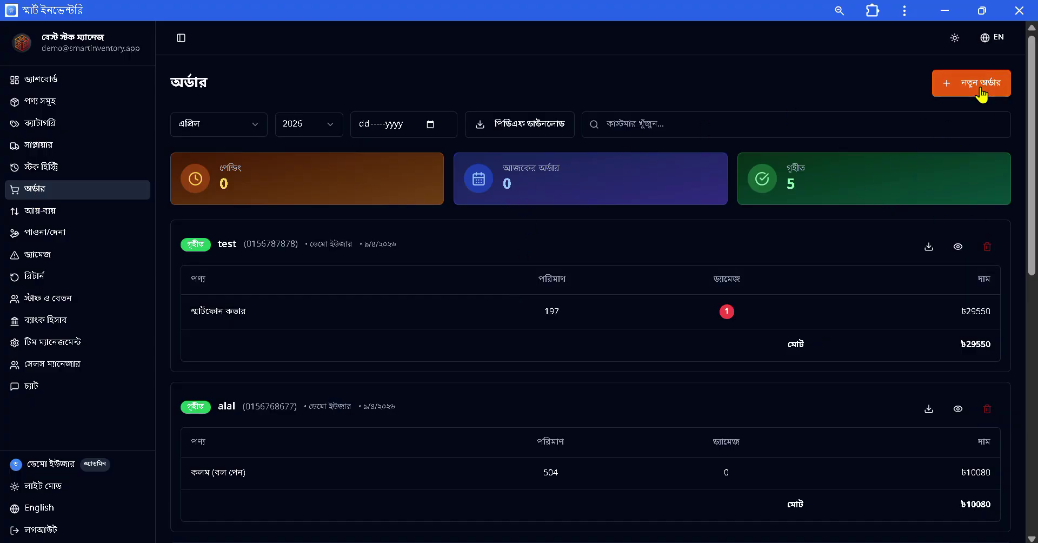
{"action": "left_click", "coordinate": [979, 90]}
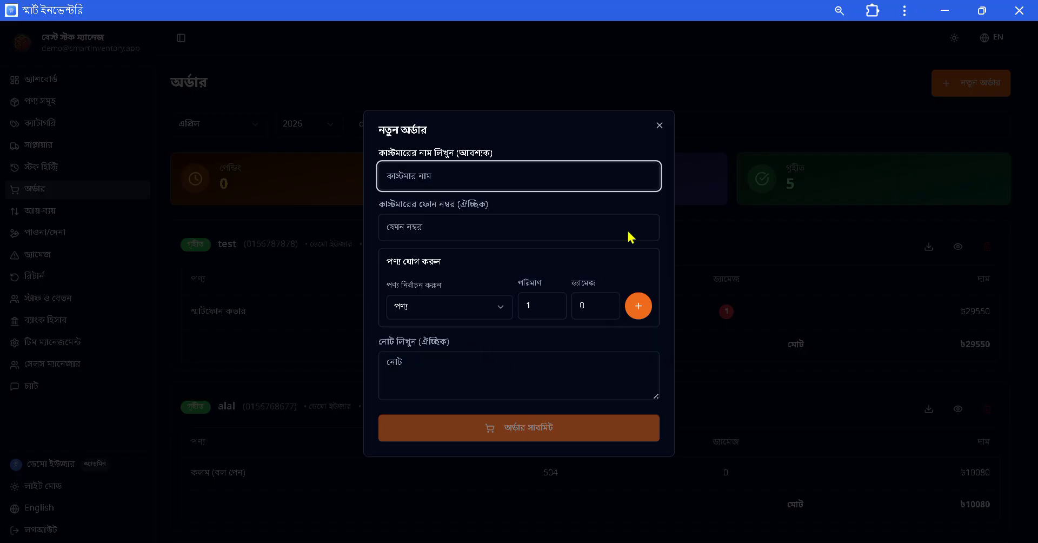
{"action": "left_click", "coordinate": [659, 127]}
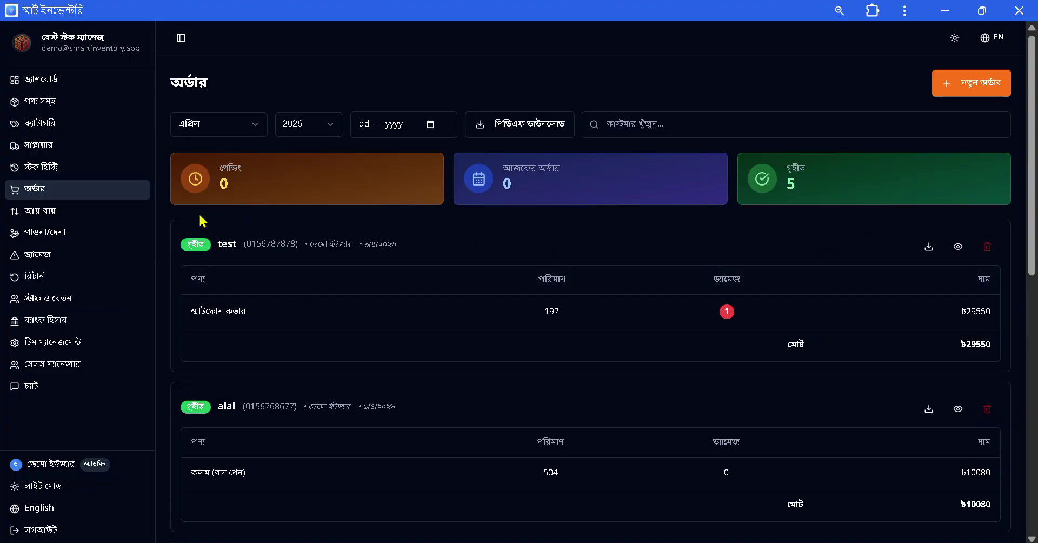
{"action": "scroll", "coordinate": [401, 386], "scroll_direction": "down", "scroll_amount": 5}
{"action": "scroll", "coordinate": [491, 375], "scroll_direction": "down", "scroll_amount": 6}
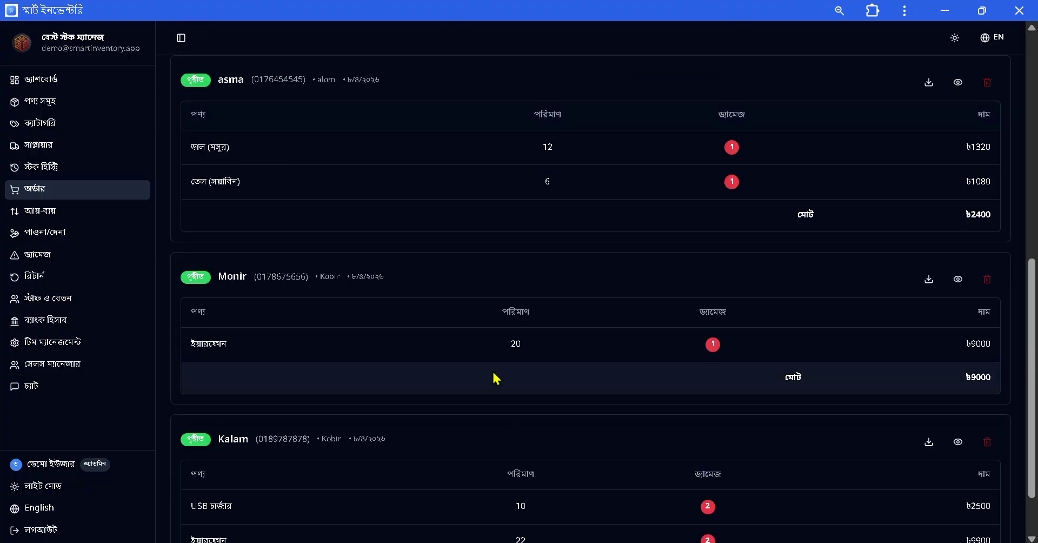
{"action": "scroll", "coordinate": [498, 382], "scroll_direction": "up", "scroll_amount": 11}
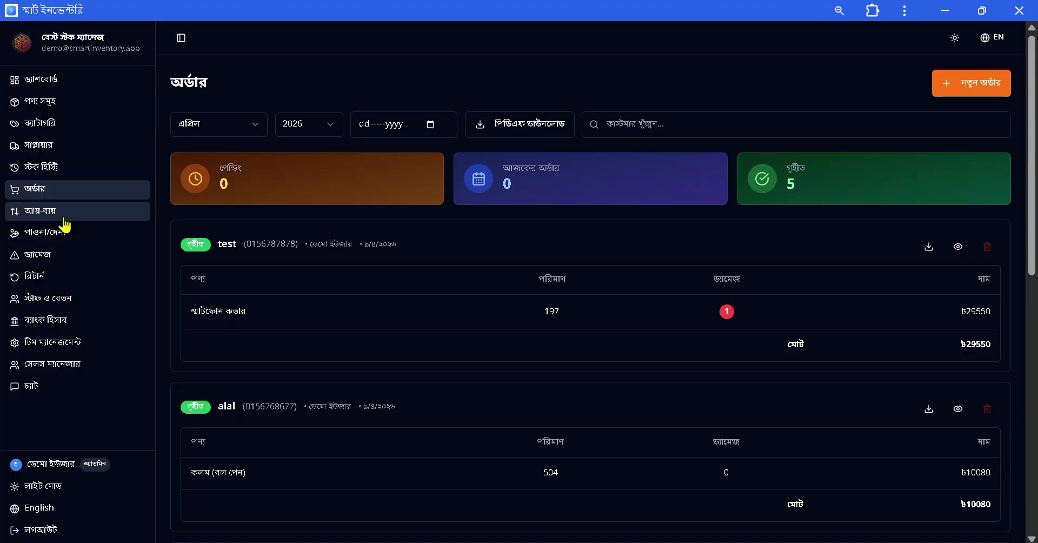
Open the income-expense page and scroll through its transactions.
{"action": "left_click", "coordinate": [64, 219]}
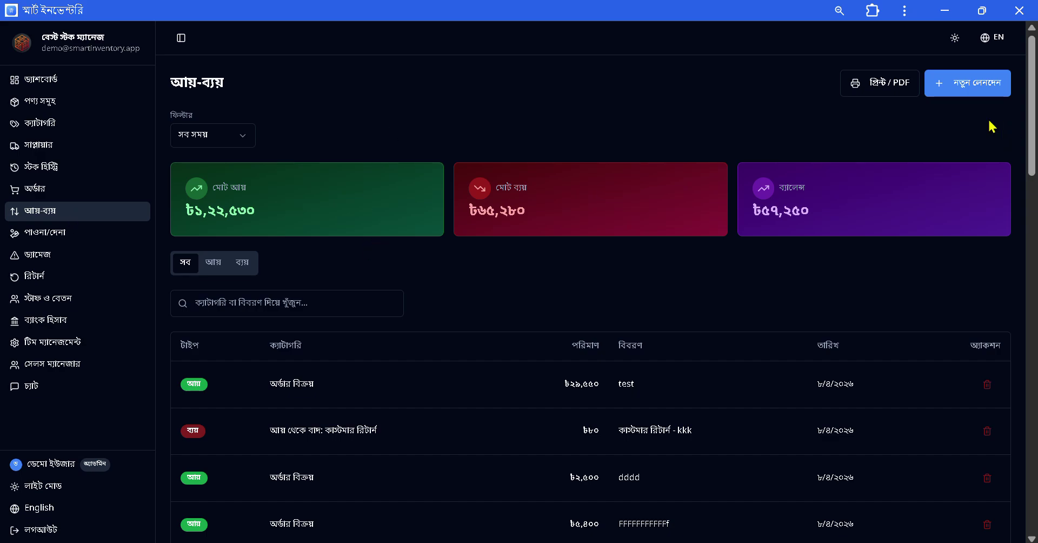
{"action": "scroll", "coordinate": [651, 326], "scroll_direction": "down", "scroll_amount": 6}
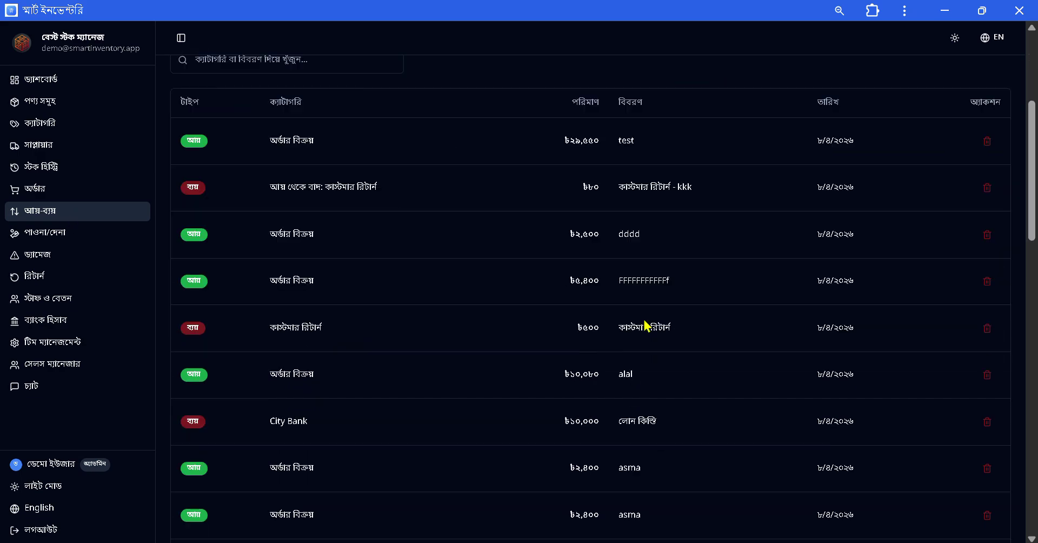
{"action": "scroll", "coordinate": [322, 306], "scroll_direction": "down", "scroll_amount": 3}
{"action": "scroll", "coordinate": [322, 306], "scroll_direction": "down", "scroll_amount": 5}
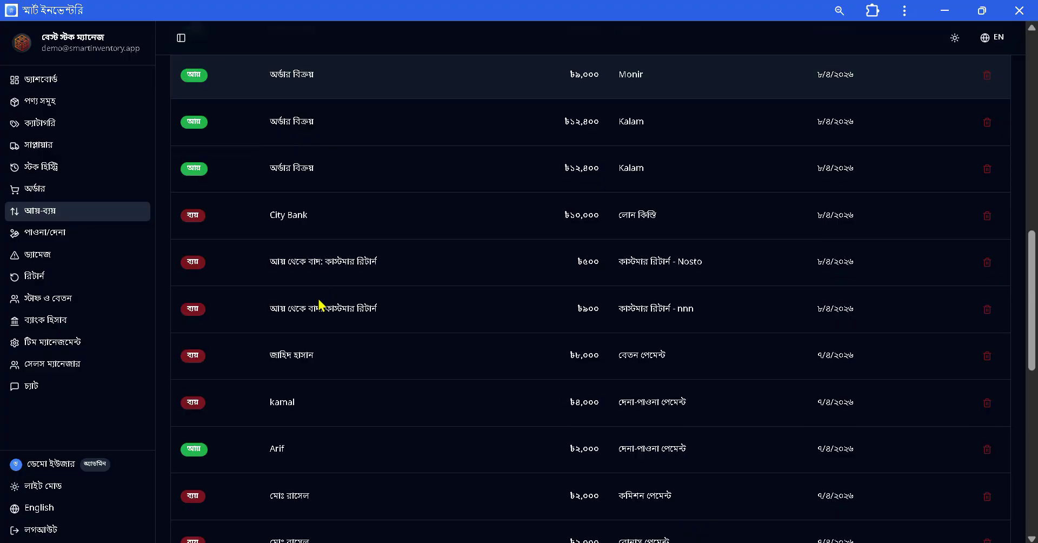
{"action": "scroll", "coordinate": [319, 302], "scroll_direction": "up", "scroll_amount": 15}
Filter to আয় only, then ব্যয় only, then return to the সব tab.
{"action": "left_click", "coordinate": [214, 265]}
{"action": "scroll", "coordinate": [280, 428], "scroll_direction": "down", "scroll_amount": 5}
{"action": "scroll", "coordinate": [263, 282], "scroll_direction": "up", "scroll_amount": 5}
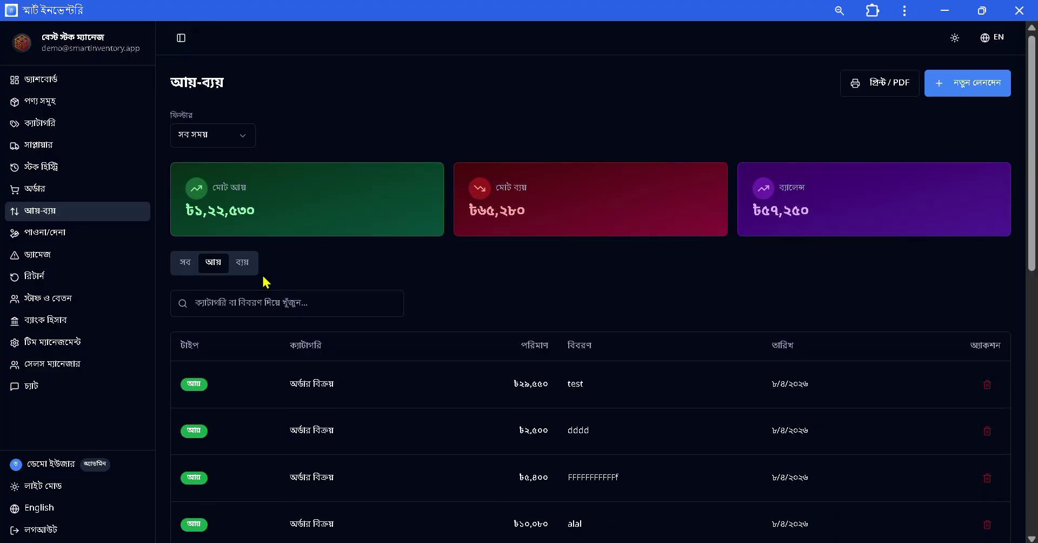
{"action": "left_click", "coordinate": [246, 265]}
{"action": "scroll", "coordinate": [465, 408], "scroll_direction": "down", "scroll_amount": 6}
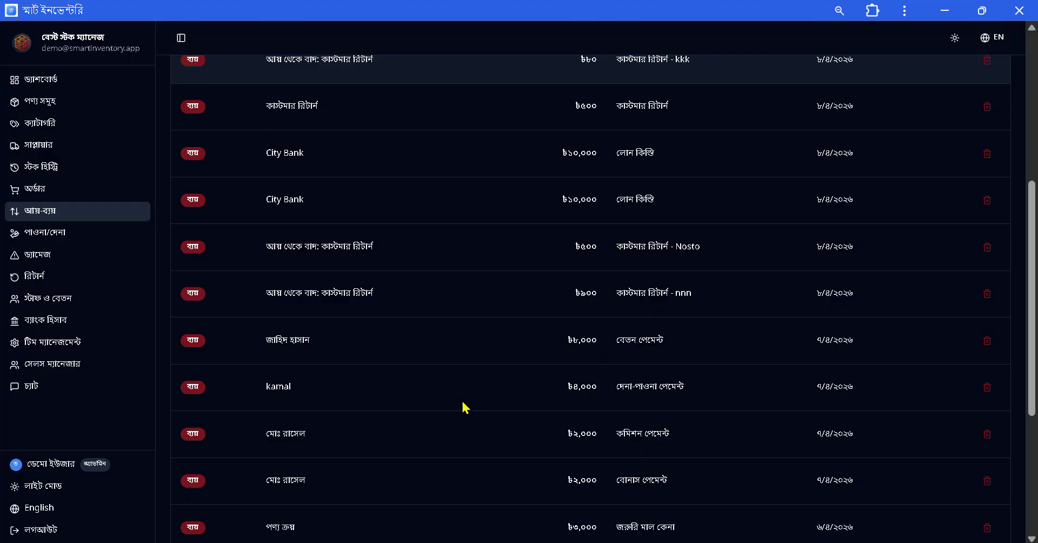
{"action": "scroll", "coordinate": [465, 408], "scroll_direction": "up", "scroll_amount": 6}
{"action": "left_click", "coordinate": [196, 263]}
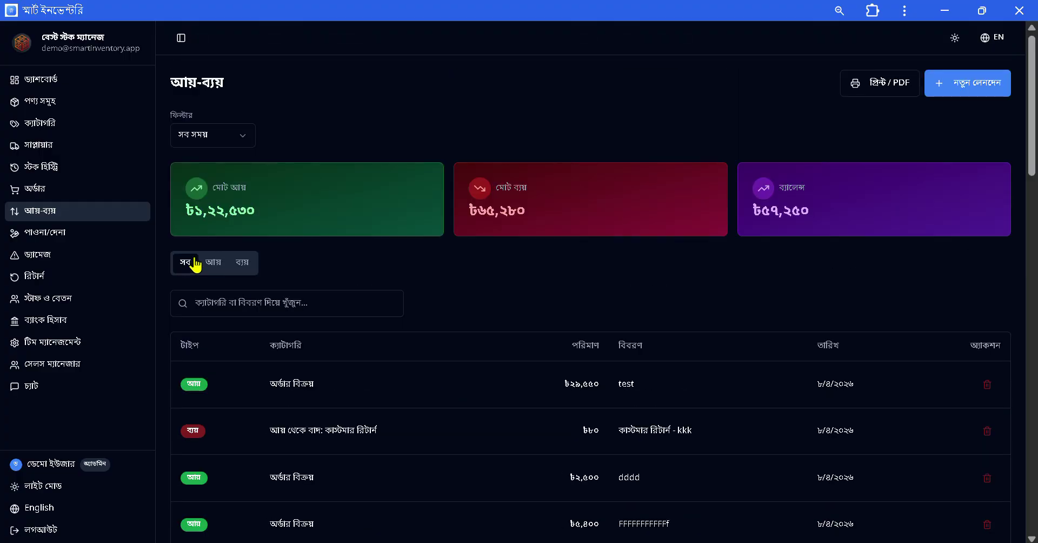
{"action": "scroll", "coordinate": [641, 385], "scroll_direction": "down", "scroll_amount": 6}
{"action": "scroll", "coordinate": [642, 385], "scroll_direction": "up", "scroll_amount": 6}
{"action": "left_click", "coordinate": [982, 91]}
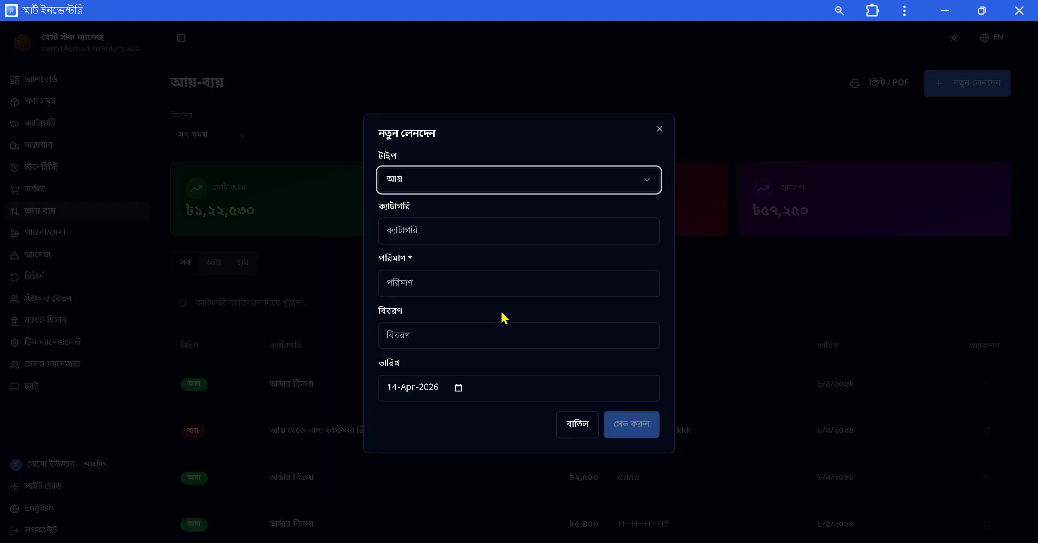
{"action": "left_click", "coordinate": [507, 183]}
{"action": "left_click", "coordinate": [496, 227]}
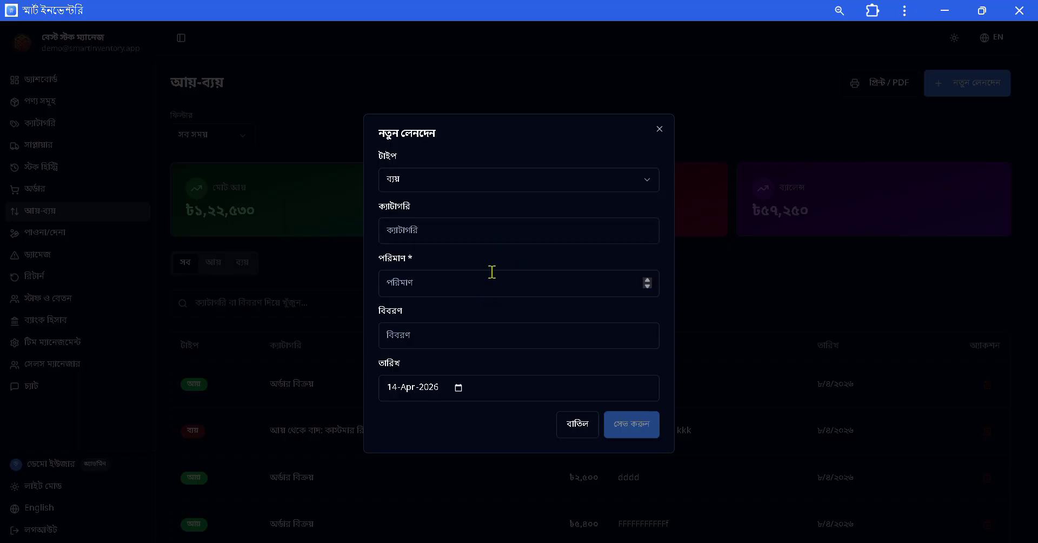
{"action": "left_click", "coordinate": [590, 426]}
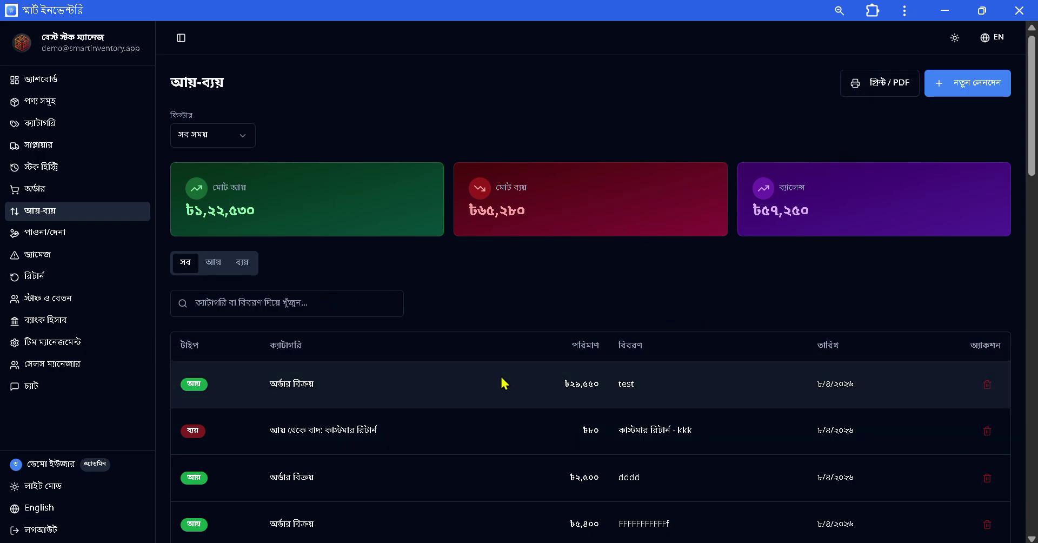
Preview the printable income-expense report across 2 pages, then cancel printing.
{"action": "left_click", "coordinate": [880, 83]}
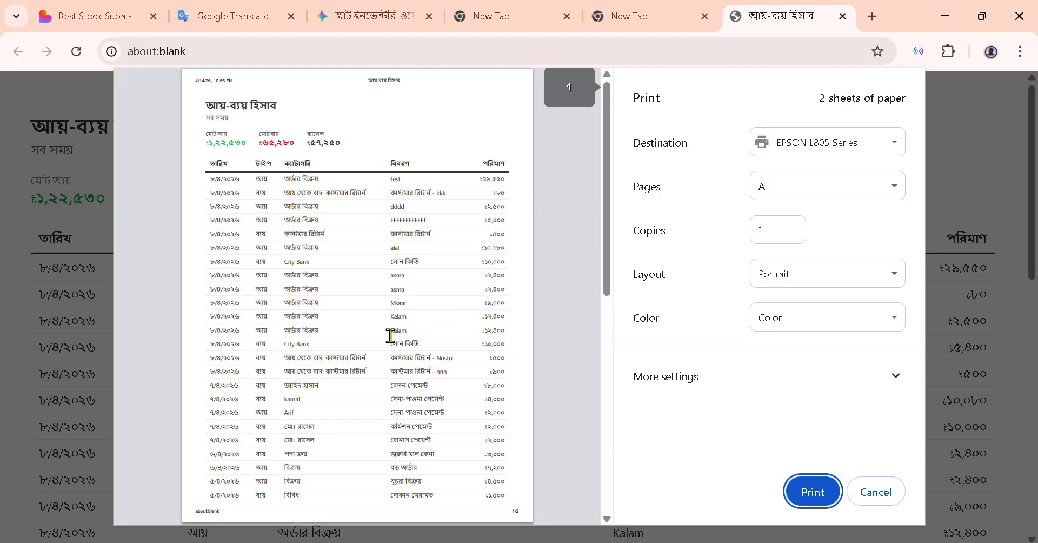
{"action": "scroll", "coordinate": [390, 336], "scroll_direction": "down", "scroll_amount": 5}
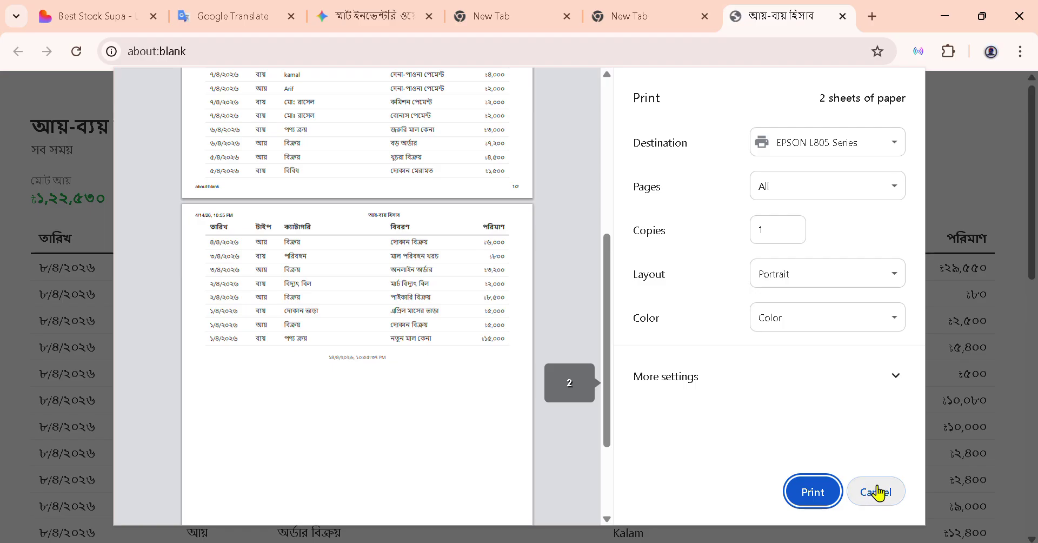
{"action": "left_click", "coordinate": [878, 490]}
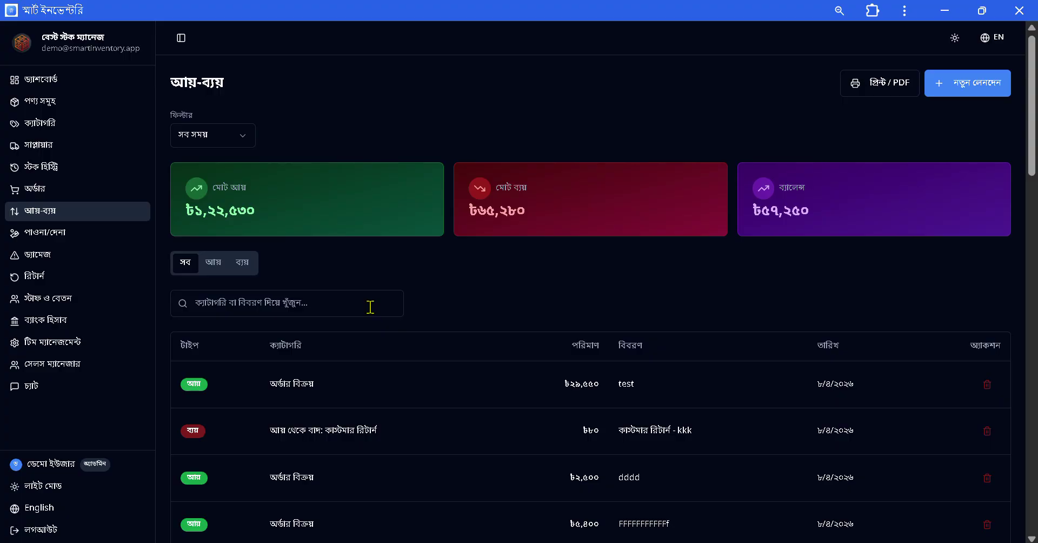
Try the এই মাস time filter, then switch back to সব সময়.
{"action": "scroll", "coordinate": [432, 324], "scroll_direction": "down", "scroll_amount": 2}
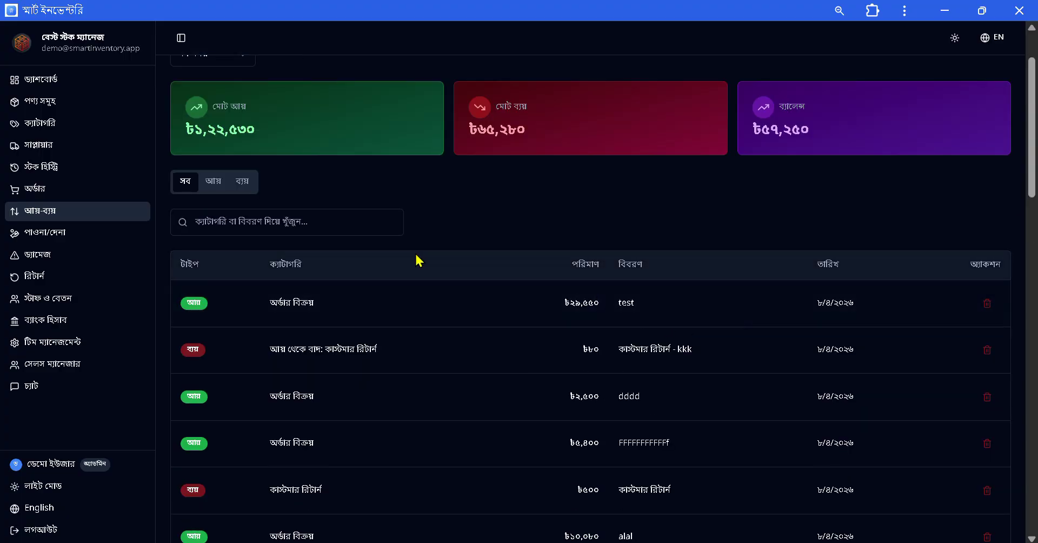
{"action": "scroll", "coordinate": [611, 227], "scroll_direction": "up", "scroll_amount": 2}
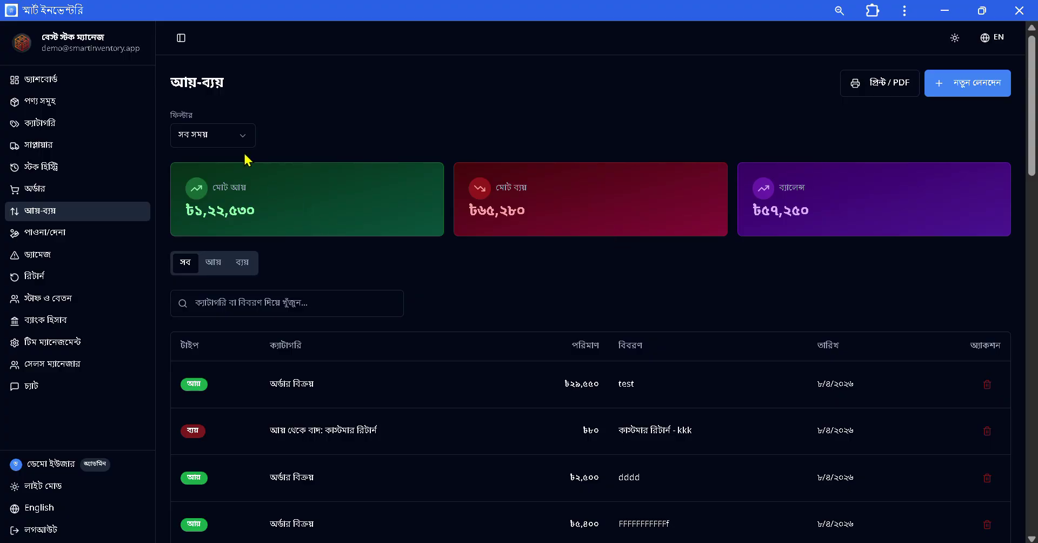
{"action": "left_click", "coordinate": [239, 136]}
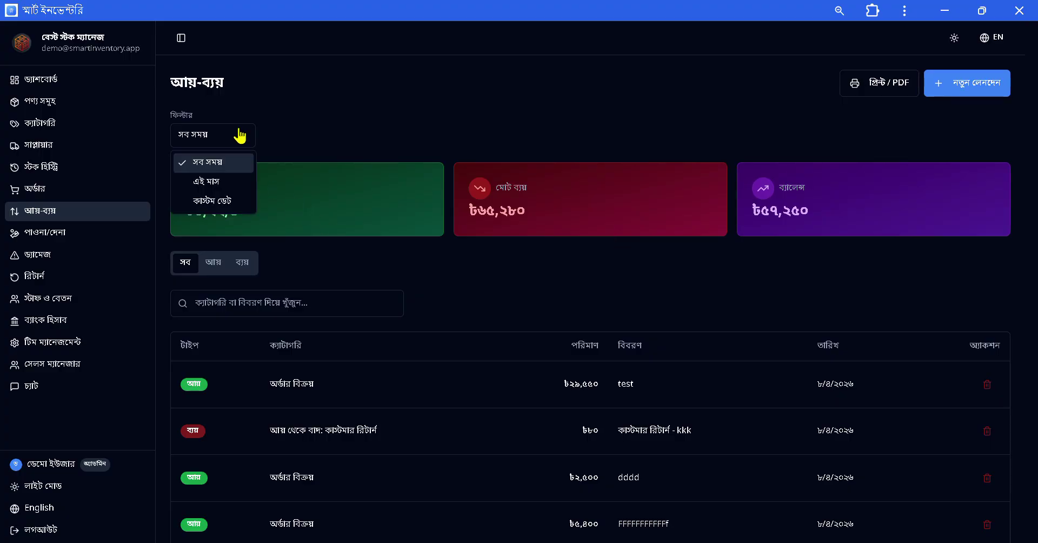
{"action": "key", "text": "Escape"}
{"action": "left_click", "coordinate": [216, 141]}
{"action": "left_click", "coordinate": [207, 182]}
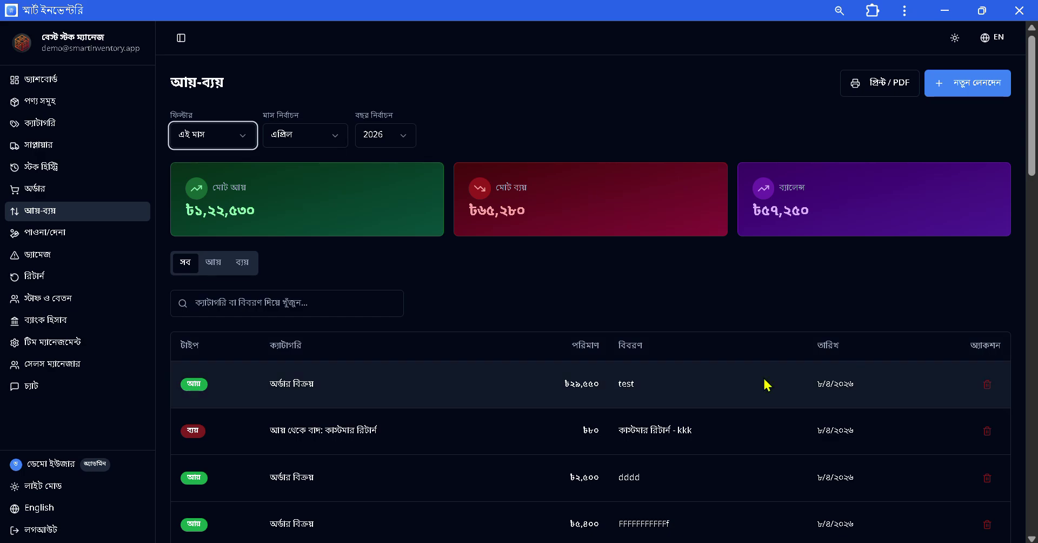
{"action": "left_click", "coordinate": [241, 139]}
{"action": "left_click", "coordinate": [236, 172]}
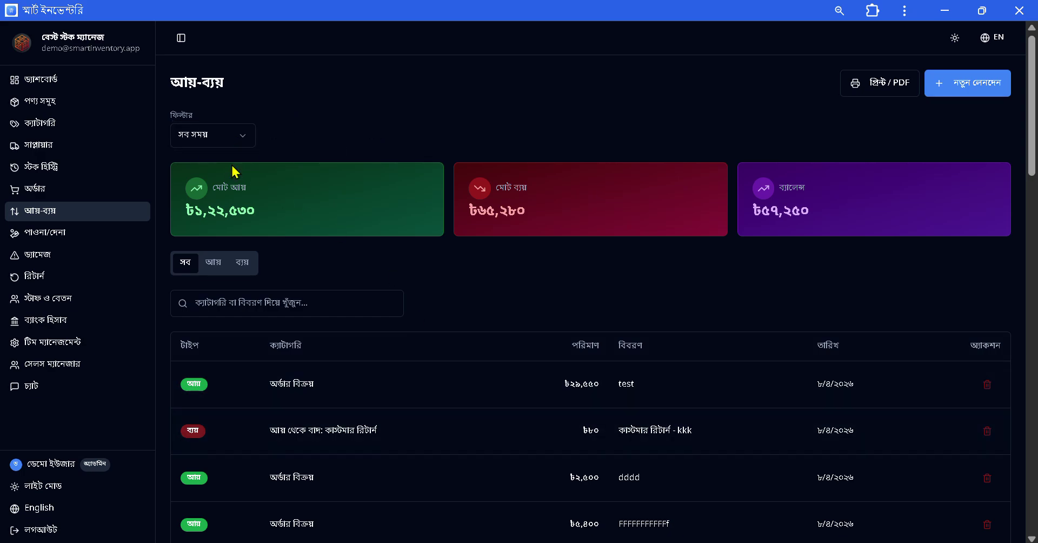
Filter transactions by কাস্টম ডেট, leaving the from and to dates empty.
{"action": "left_click", "coordinate": [229, 141]}
{"action": "left_click", "coordinate": [216, 204]}
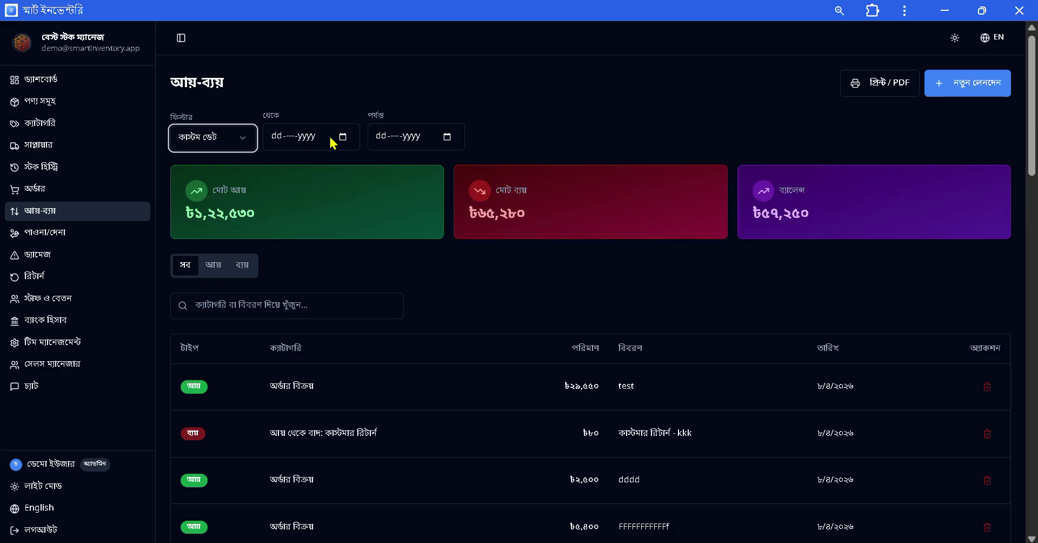
{"action": "scroll", "coordinate": [816, 463], "scroll_direction": "down", "scroll_amount": 6}
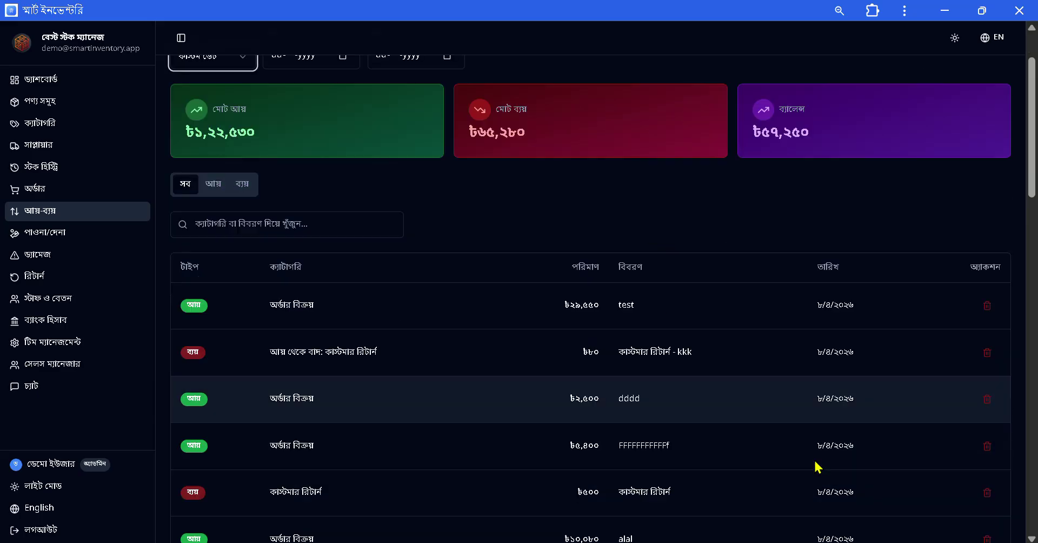
{"action": "scroll", "coordinate": [581, 386], "scroll_direction": "up", "scroll_amount": 6}
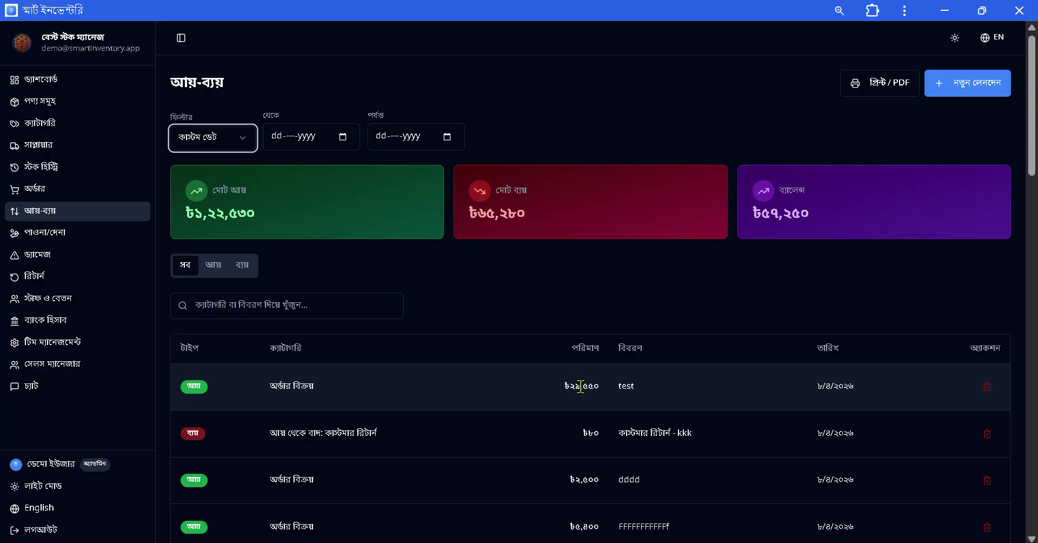
Open receivables/payables and cycle through the পাওনা, দেনা and all tabs.
{"action": "left_click", "coordinate": [52, 242]}
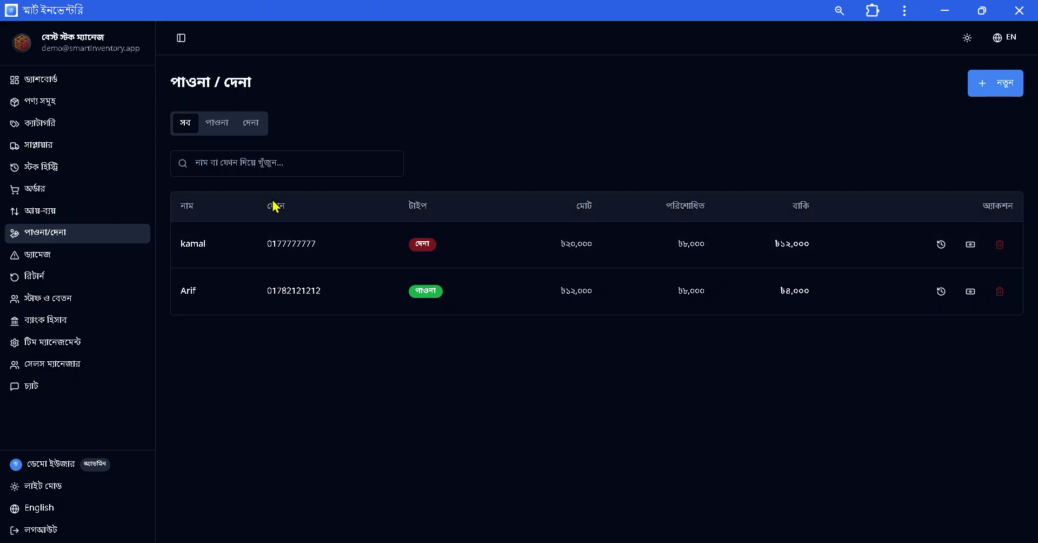
{"action": "left_click", "coordinate": [216, 126]}
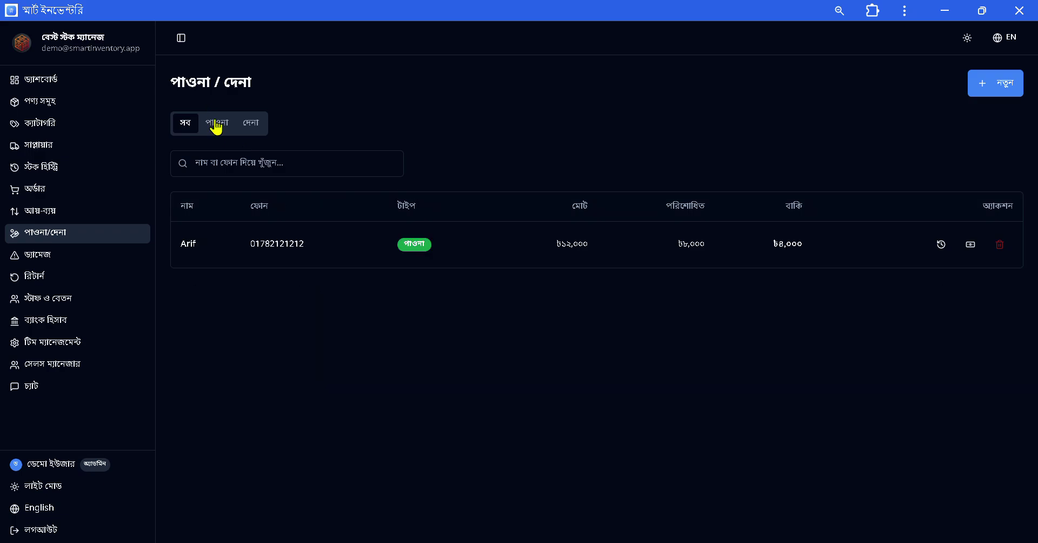
{"action": "left_click", "coordinate": [258, 128]}
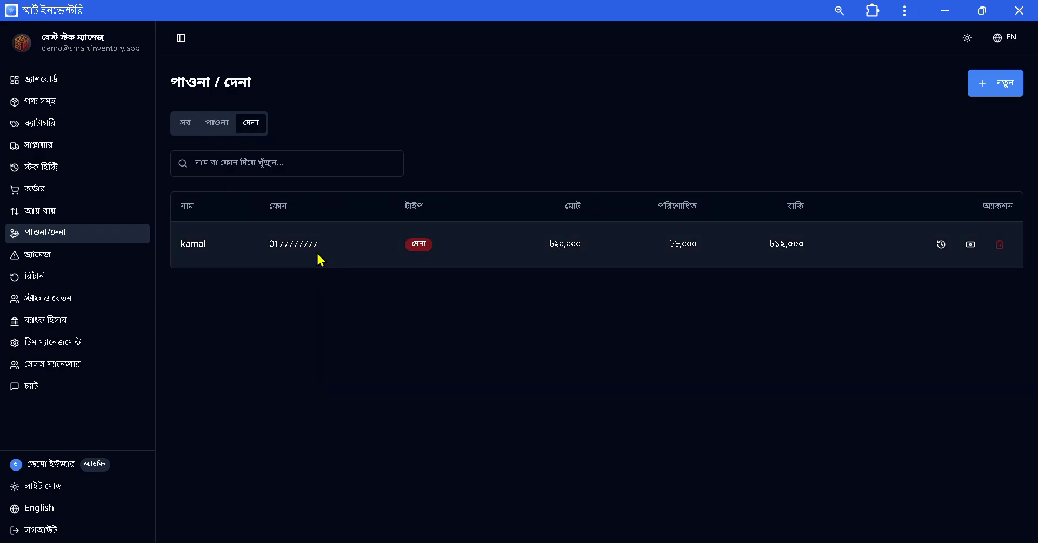
{"action": "left_click", "coordinate": [188, 128]}
Preview and cancel the new entry form twice, then filter to পাওনা entries.
{"action": "left_click", "coordinate": [995, 84]}
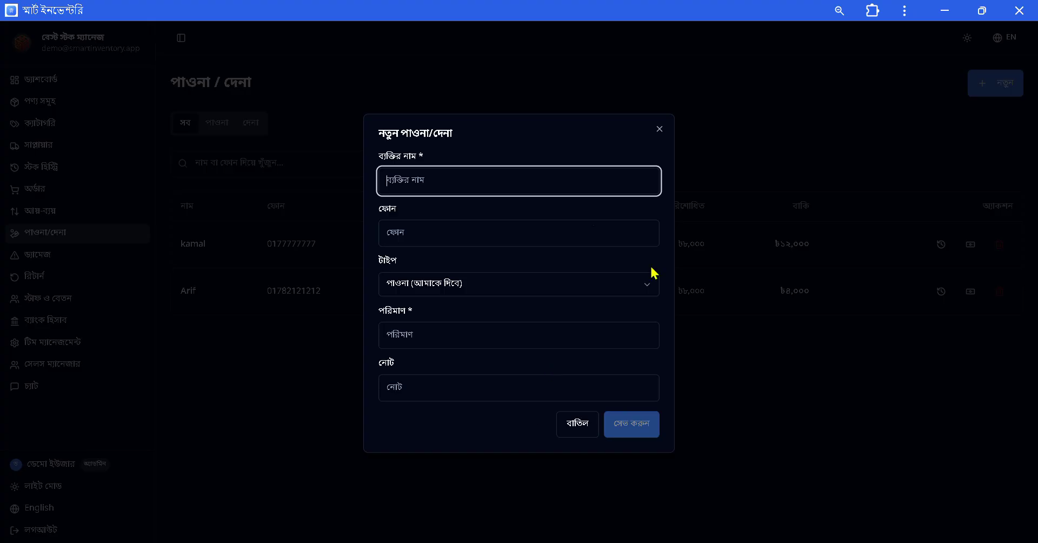
{"action": "left_click", "coordinate": [677, 123]}
{"action": "left_click", "coordinate": [252, 123]}
{"action": "left_click", "coordinate": [997, 87]}
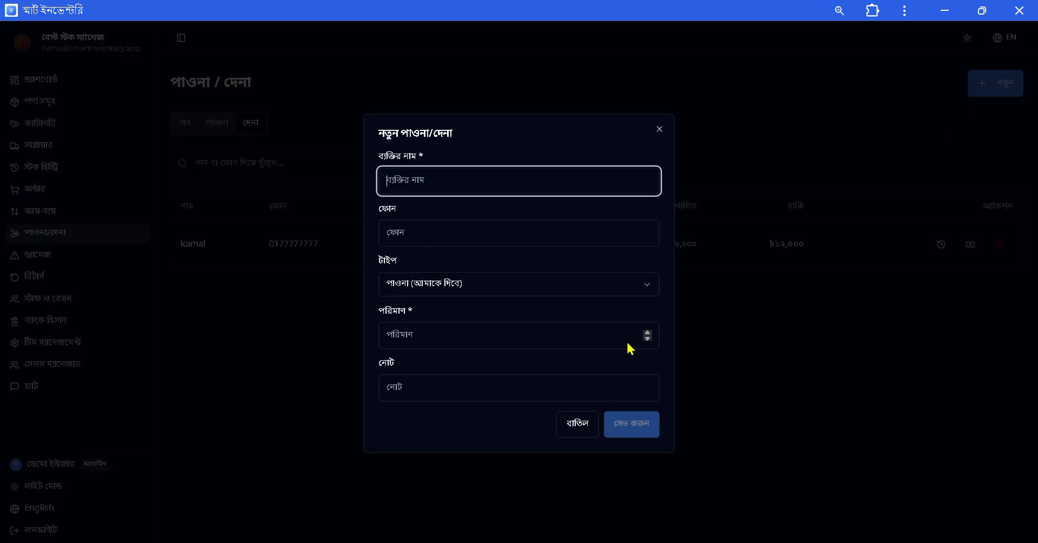
{"action": "left_click", "coordinate": [583, 424]}
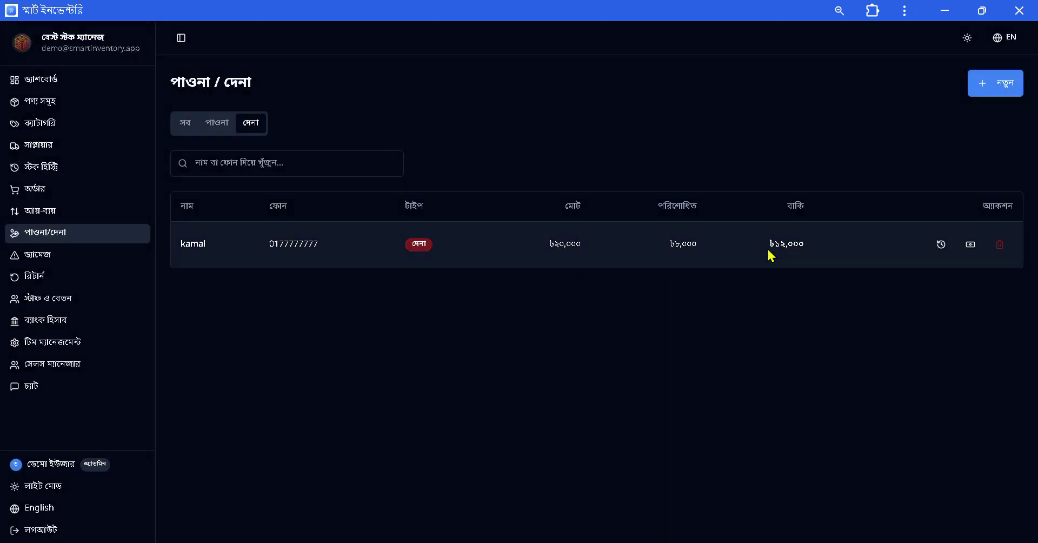
{"action": "left_click", "coordinate": [215, 125]}
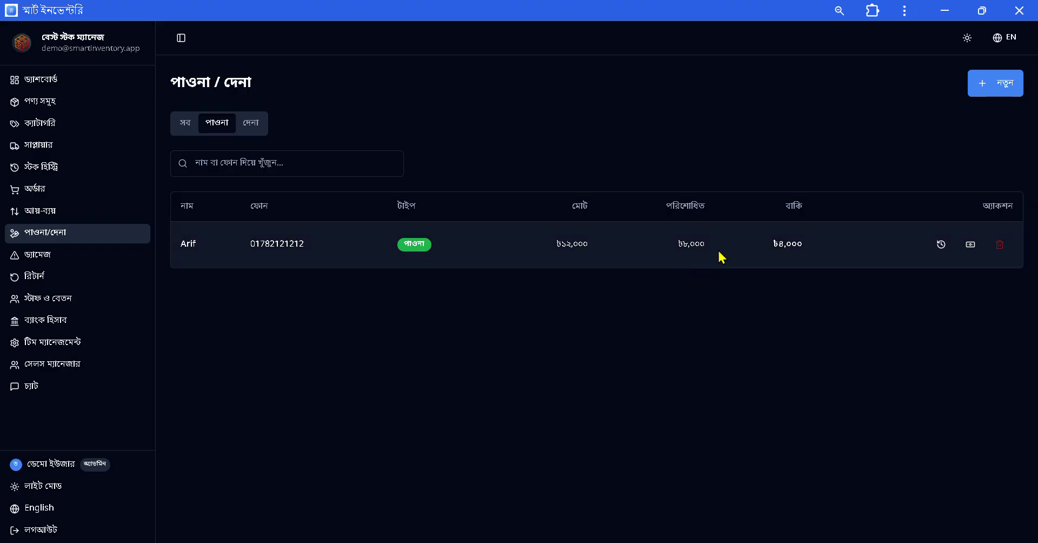
Record a 2000 payment on the receivable and check its payment history.
{"action": "left_click", "coordinate": [970, 248]}
{"action": "left_click", "coordinate": [472, 231]}
{"action": "left_click", "coordinate": [471, 238]}
{"action": "type", "text": "2000"}
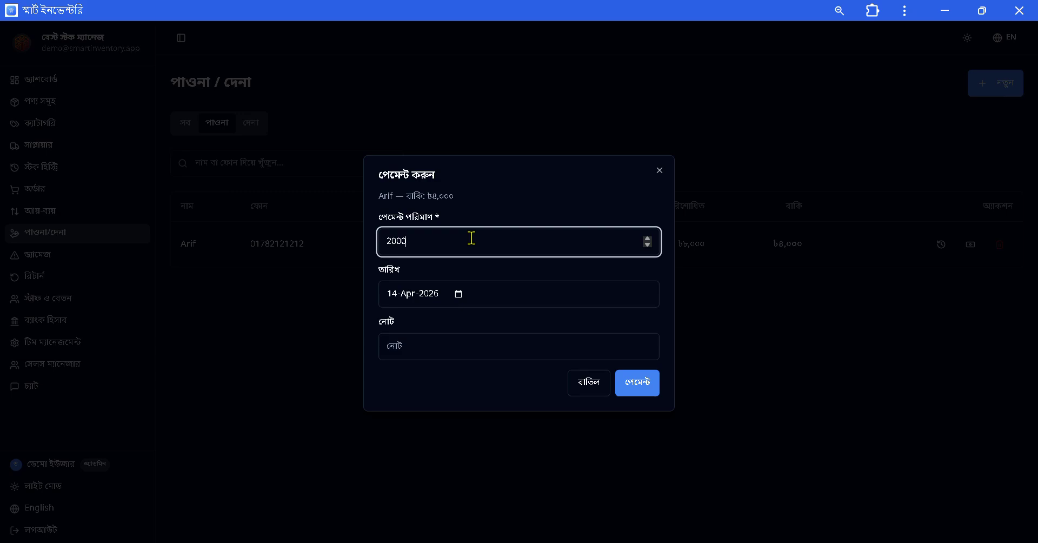
{"action": "left_click", "coordinate": [638, 382]}
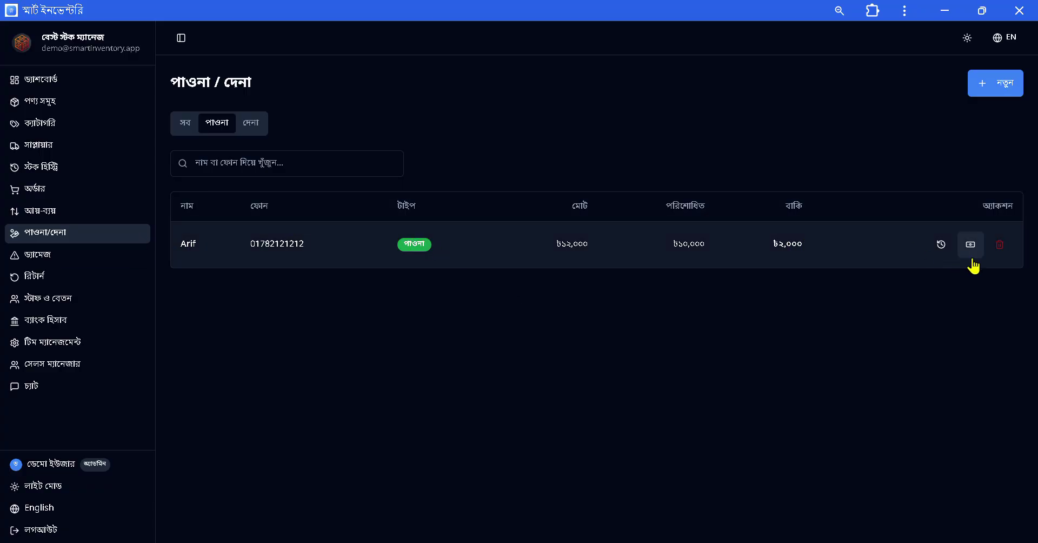
{"action": "left_click", "coordinate": [942, 246]}
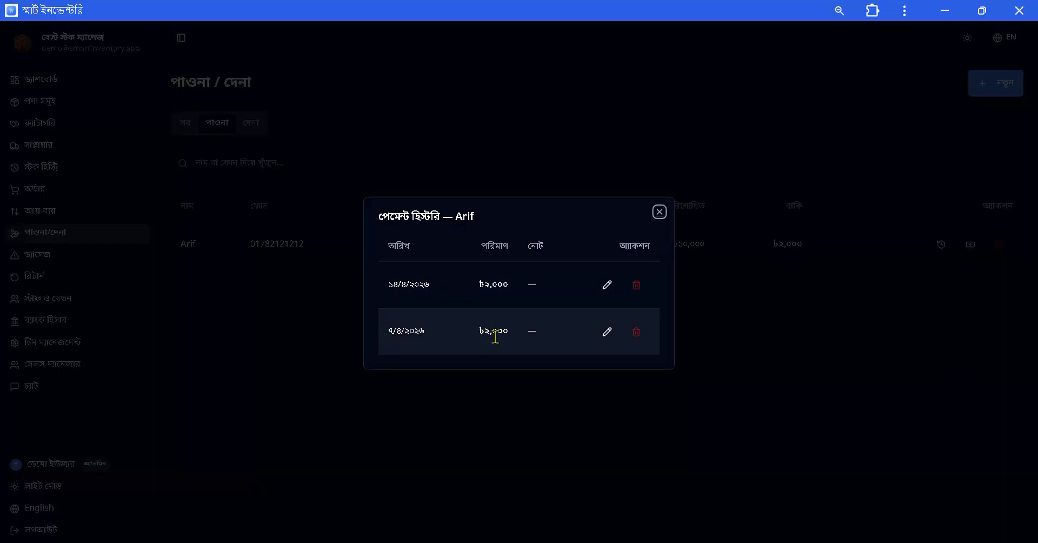
{"action": "left_click", "coordinate": [659, 212]}
Switch to payables and preview the payable's payment form and history without paying.
{"action": "left_click", "coordinate": [252, 123]}
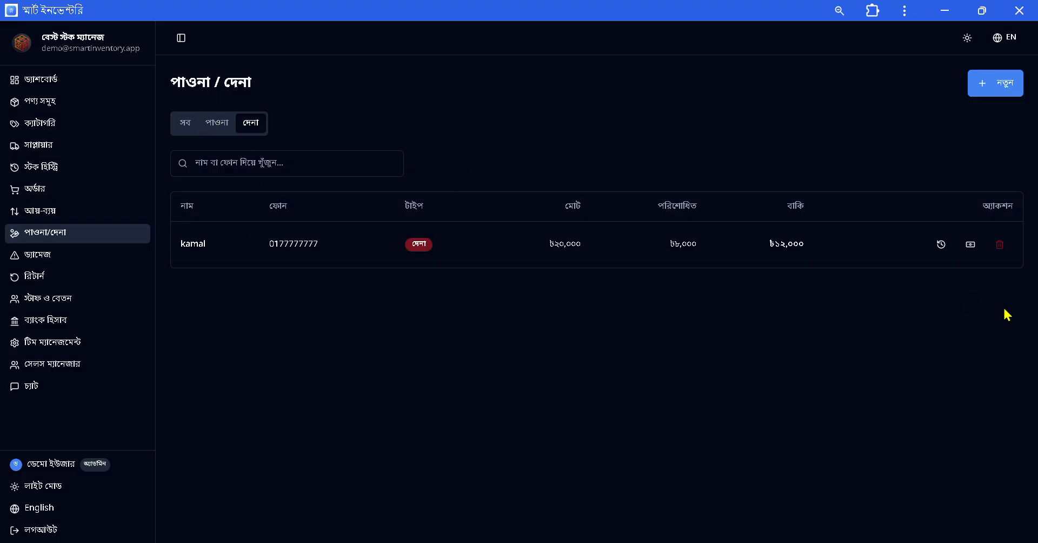
{"action": "left_click", "coordinate": [970, 244]}
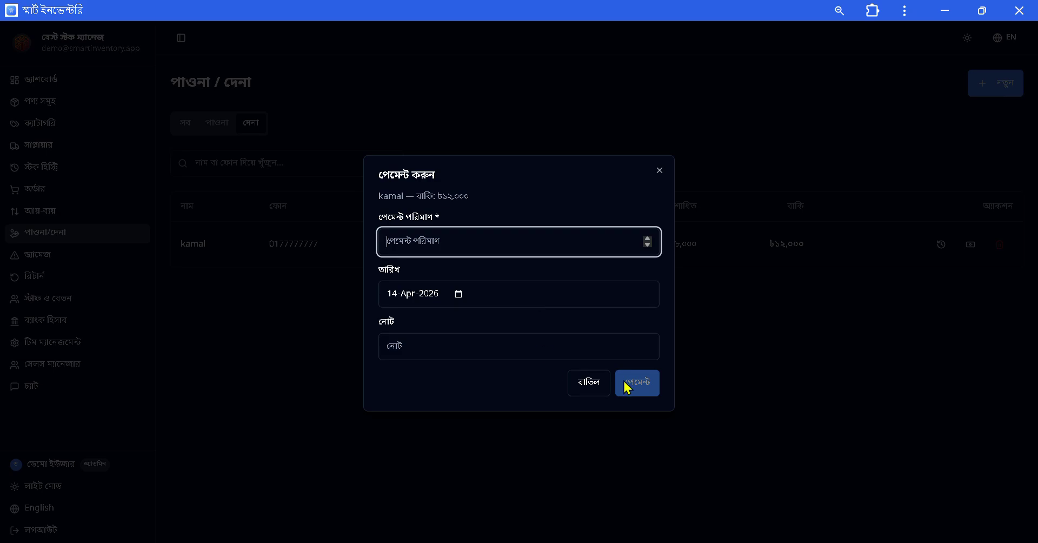
{"action": "left_click", "coordinate": [659, 171]}
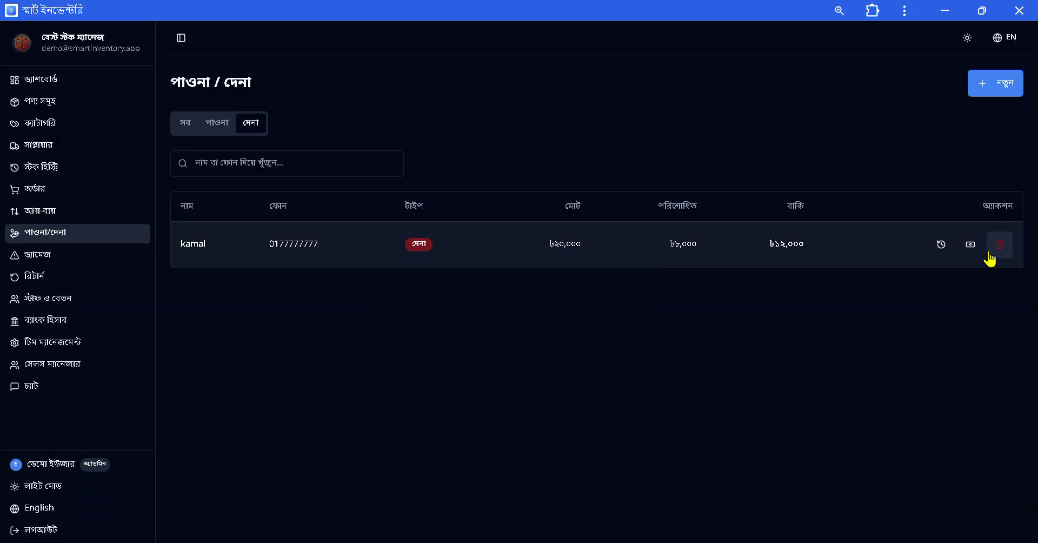
{"action": "left_click", "coordinate": [943, 246]}
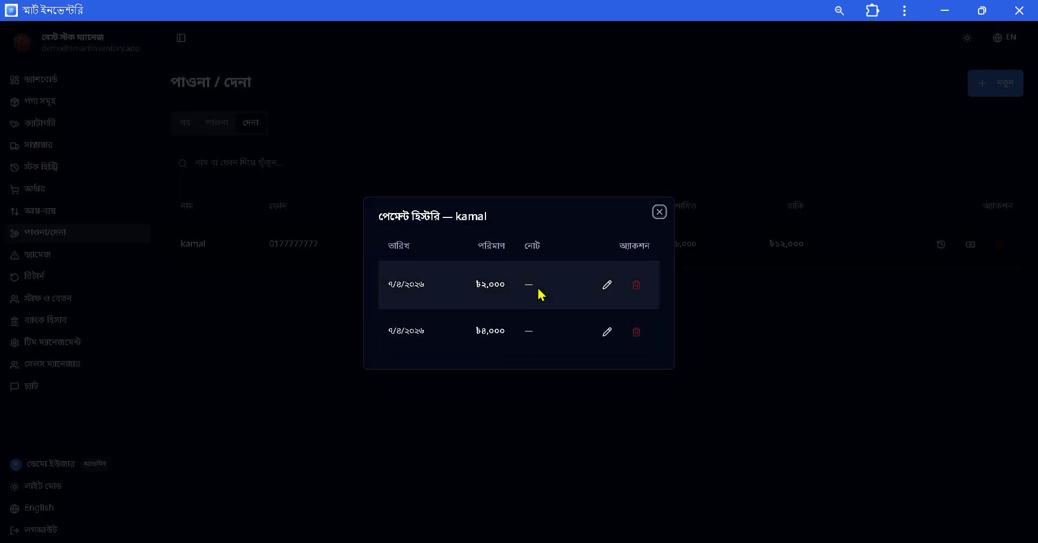
{"action": "left_click", "coordinate": [660, 212]}
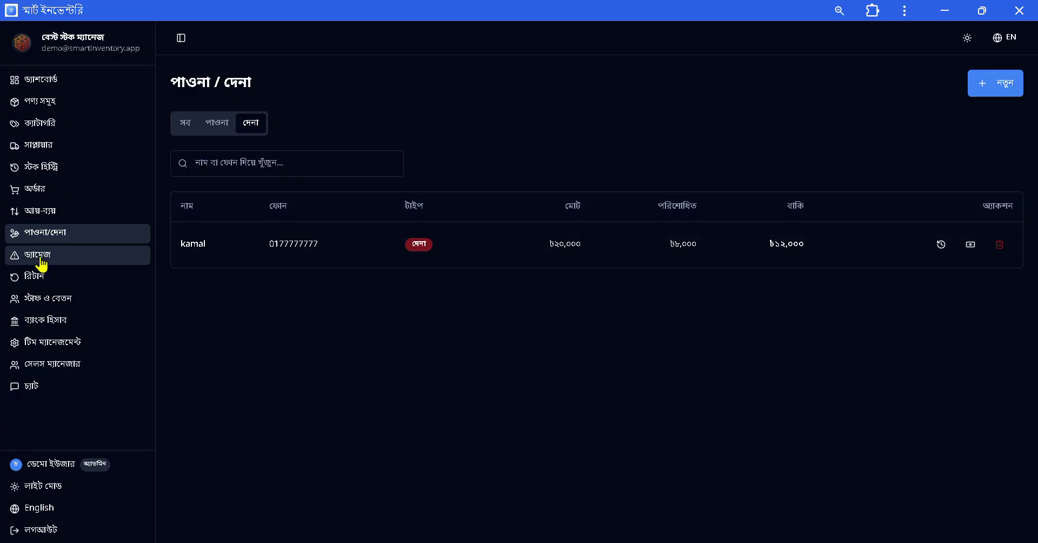
Review damaged product records, preview and dismiss the damage entry form, then open returns.
{"action": "left_click", "coordinate": [42, 265]}
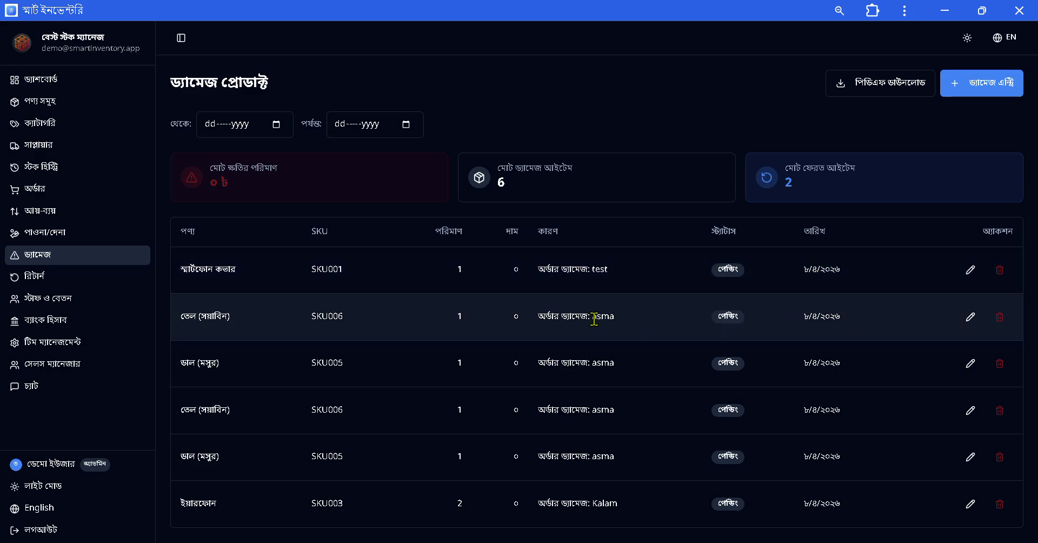
{"action": "left_click", "coordinate": [1003, 87]}
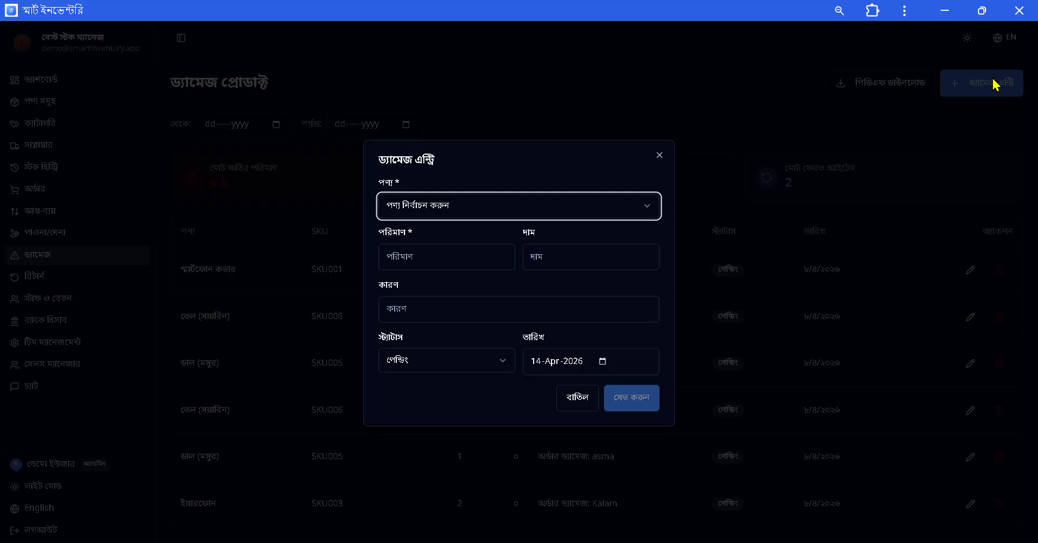
{"action": "left_click", "coordinate": [753, 102]}
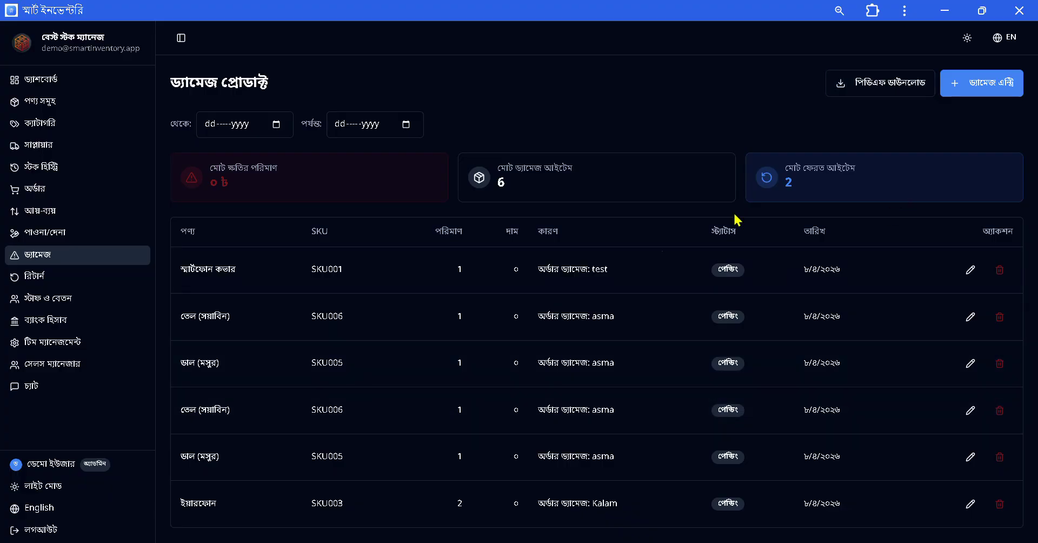
{"action": "left_click", "coordinate": [64, 277]}
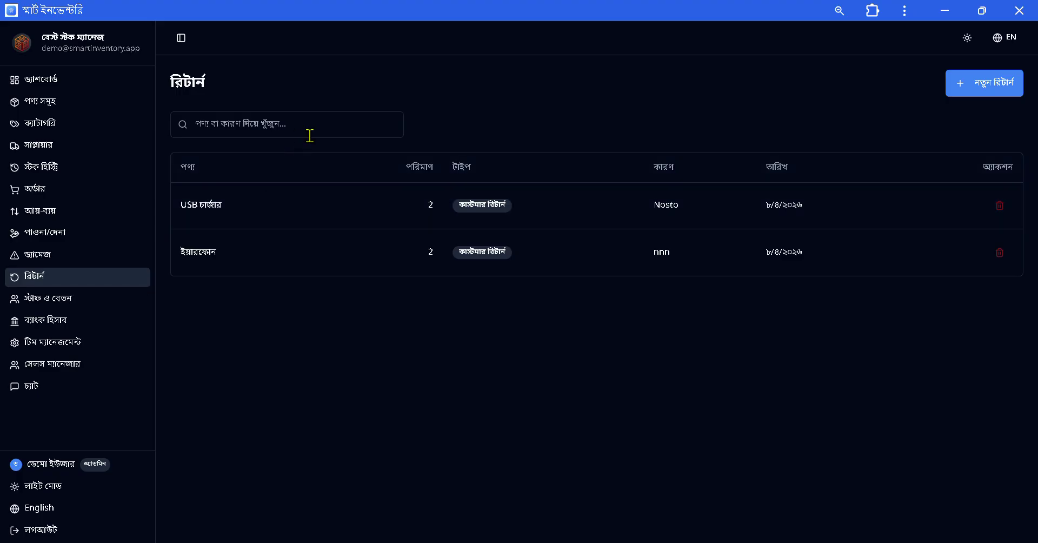
{"action": "left_click", "coordinate": [983, 90]}
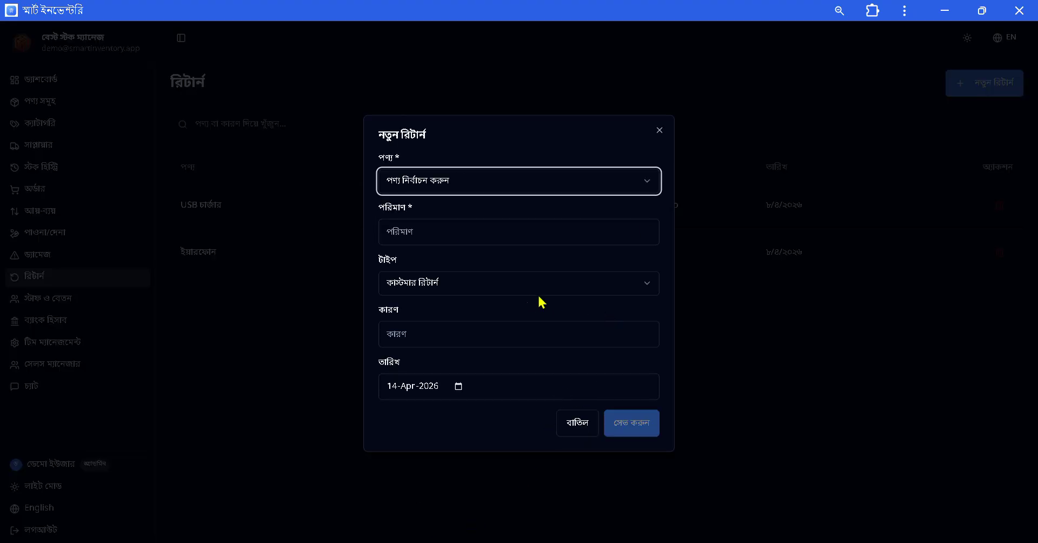
{"action": "left_click", "coordinate": [557, 291]}
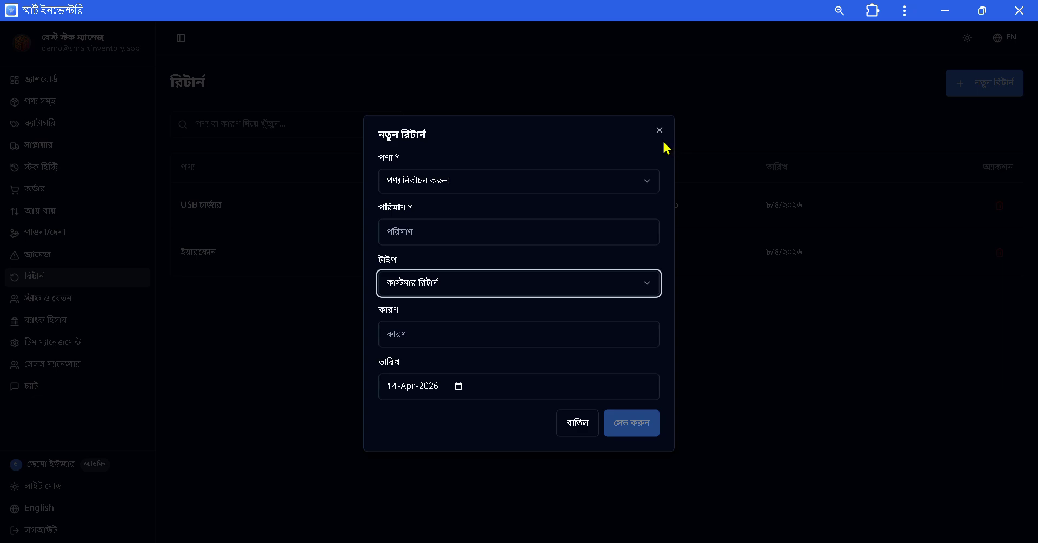
{"action": "left_click", "coordinate": [542, 285]}
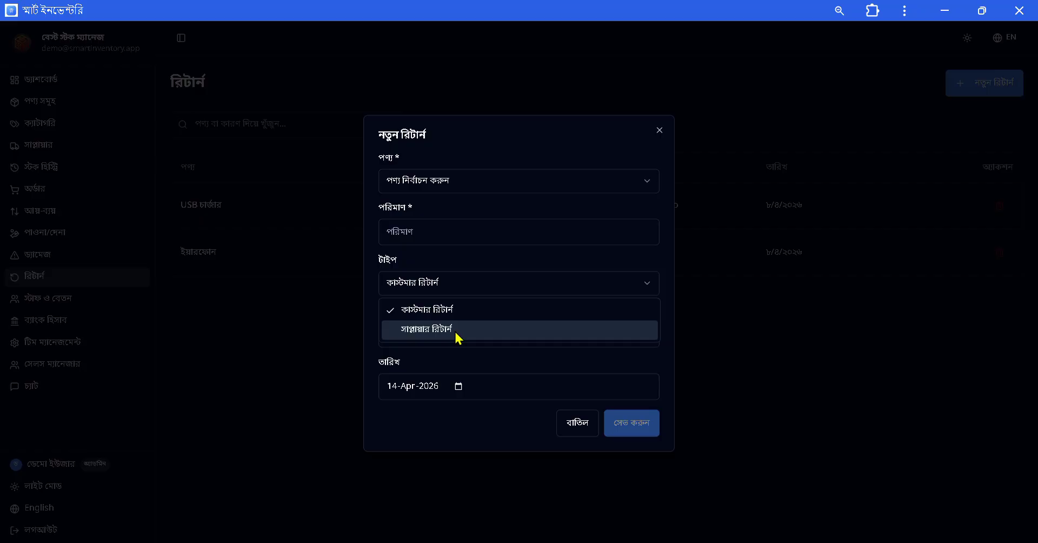
{"action": "left_click", "coordinate": [665, 134]}
{"action": "left_click", "coordinate": [576, 431]}
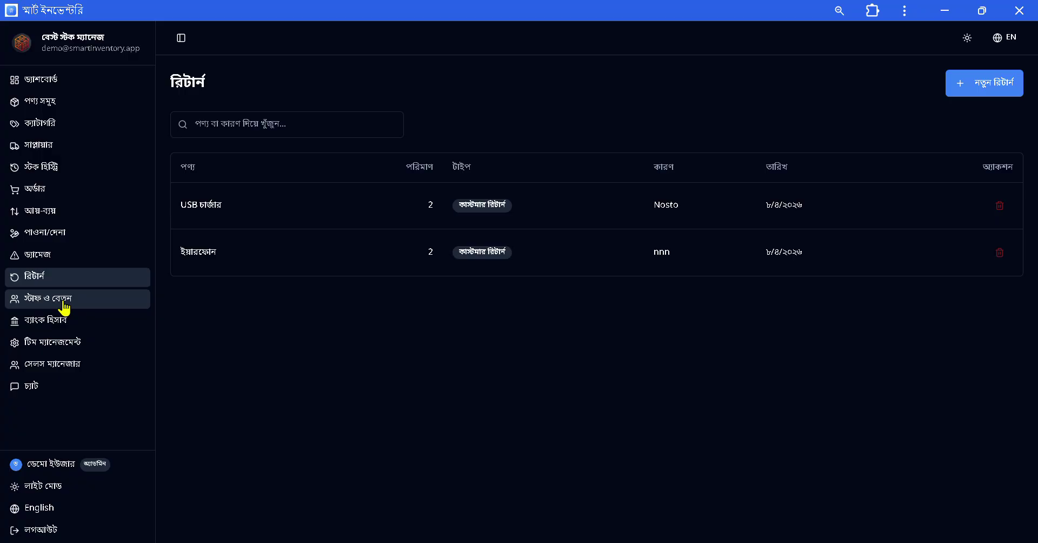
Open the staff and salary page and dismiss the New Staff form unsaved.
{"action": "left_click", "coordinate": [64, 307]}
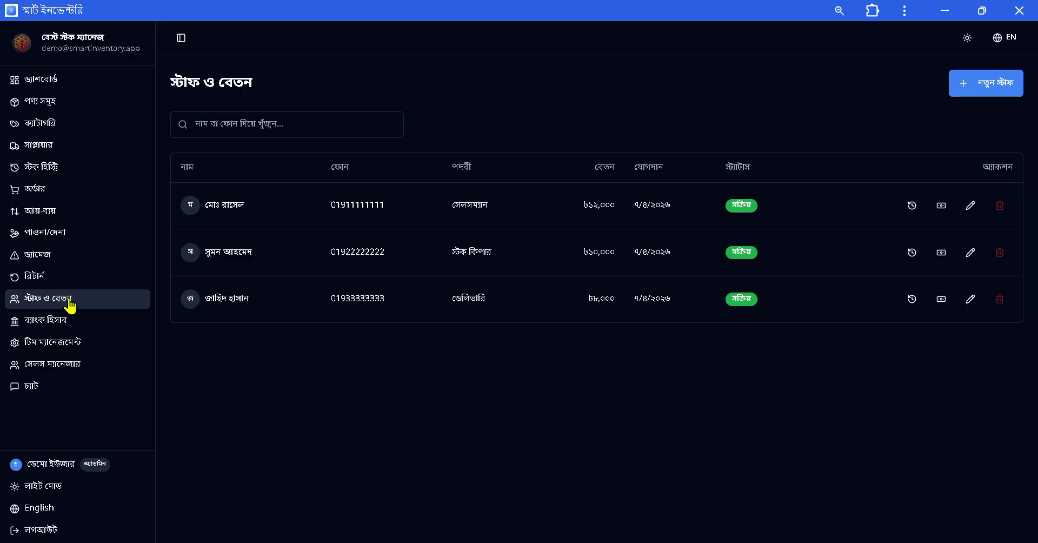
{"action": "left_click", "coordinate": [993, 83]}
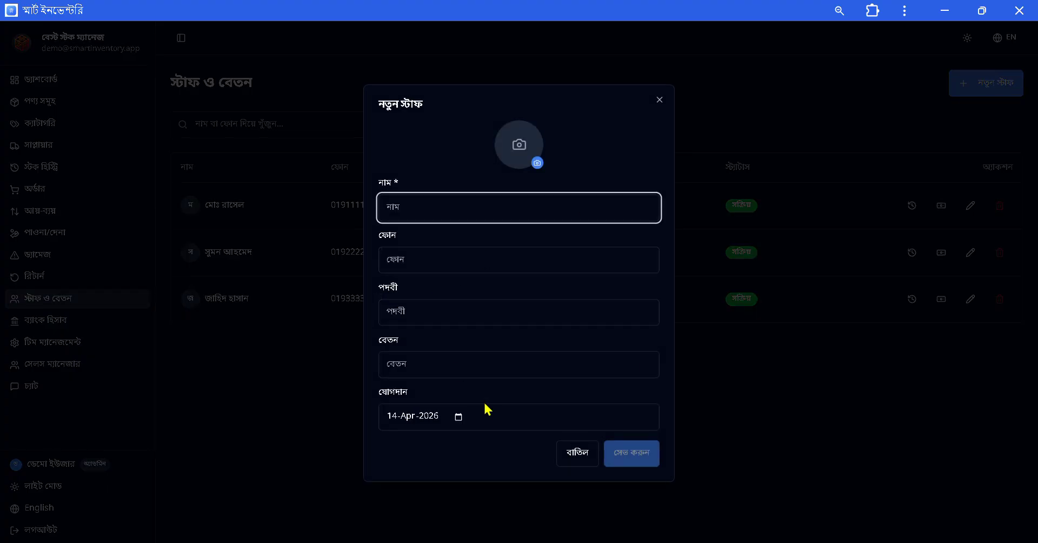
{"action": "left_click", "coordinate": [580, 457]}
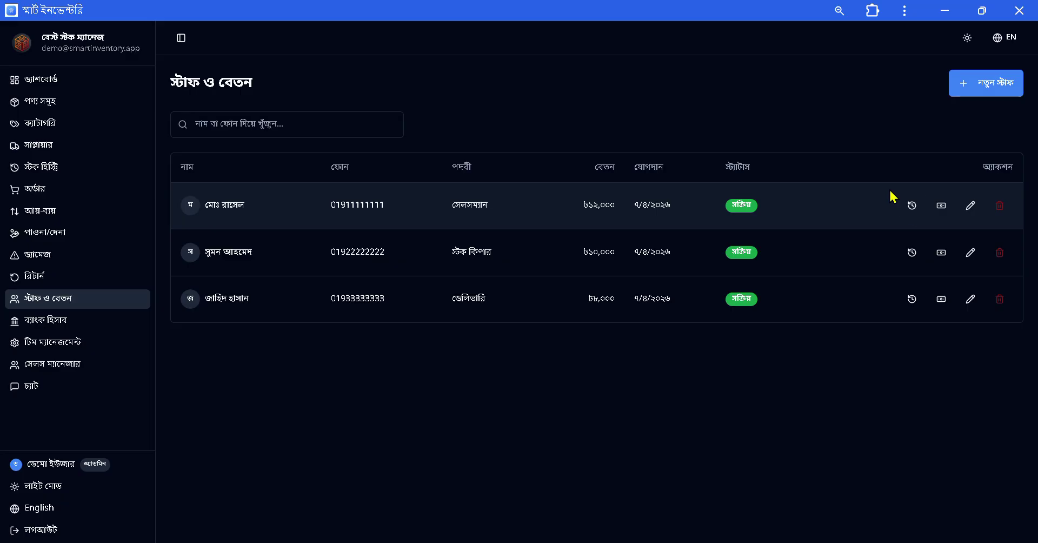
Review the first staff member's payment history, then close it.
{"action": "left_click", "coordinate": [912, 206]}
{"action": "scroll", "coordinate": [477, 297], "scroll_direction": "down", "scroll_amount": 3}
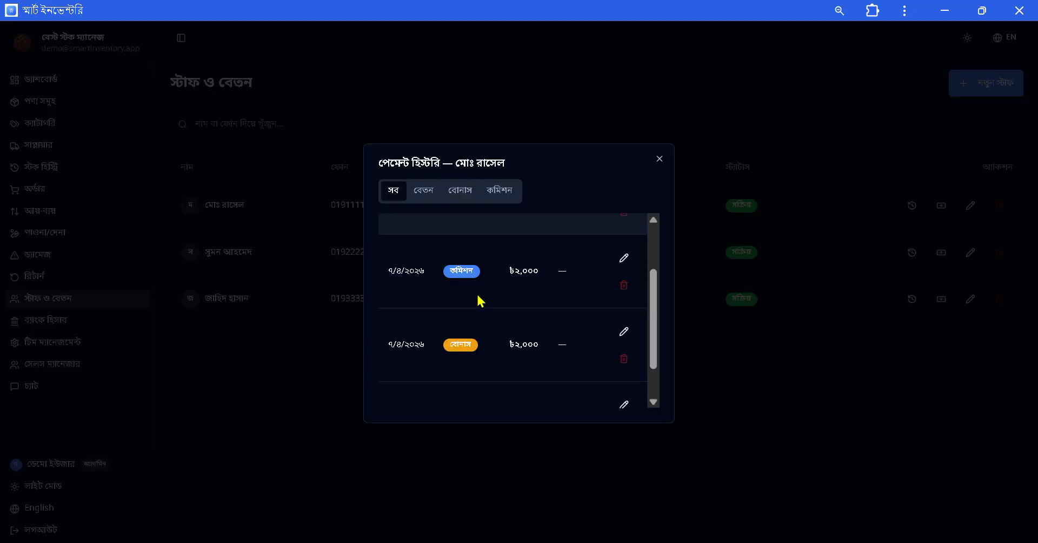
{"action": "scroll", "coordinate": [537, 303], "scroll_direction": "up", "scroll_amount": 3}
{"action": "scroll", "coordinate": [596, 259], "scroll_direction": "down", "scroll_amount": 3}
{"action": "left_click", "coordinate": [660, 158]}
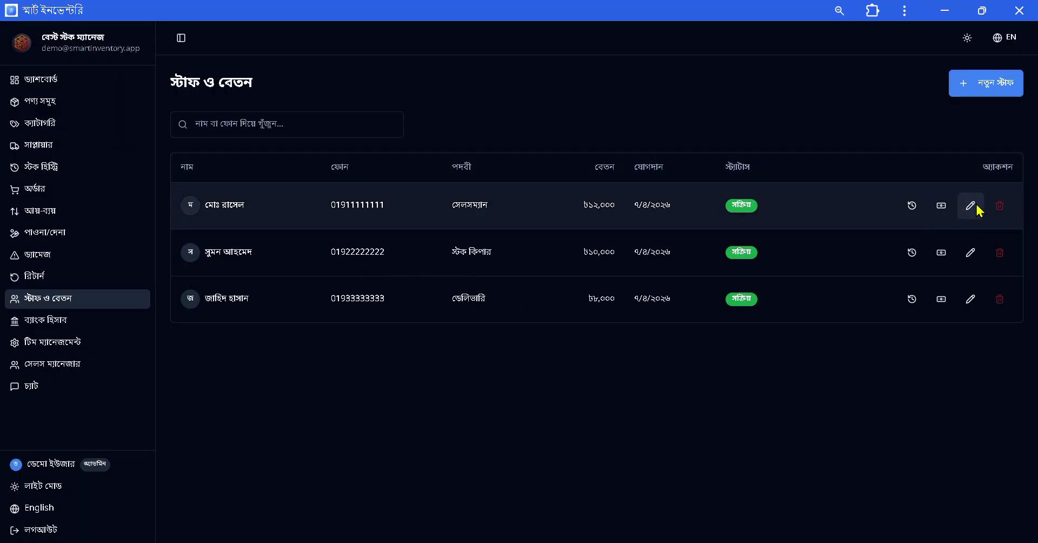
Close the first staff member's edit and commission salary forms unsaved, then view bank accounts.
{"action": "left_click", "coordinate": [971, 206]}
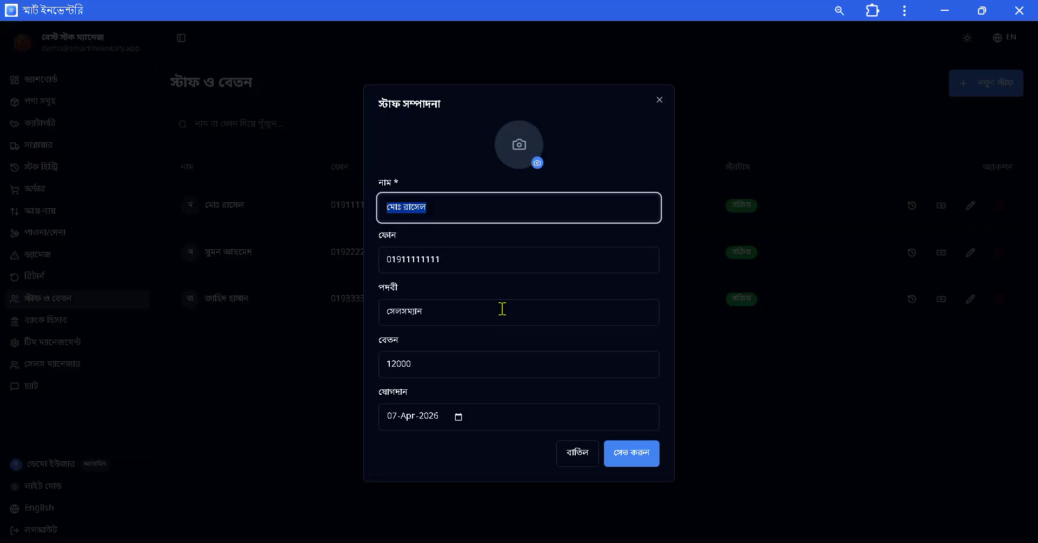
{"action": "left_click", "coordinate": [660, 100]}
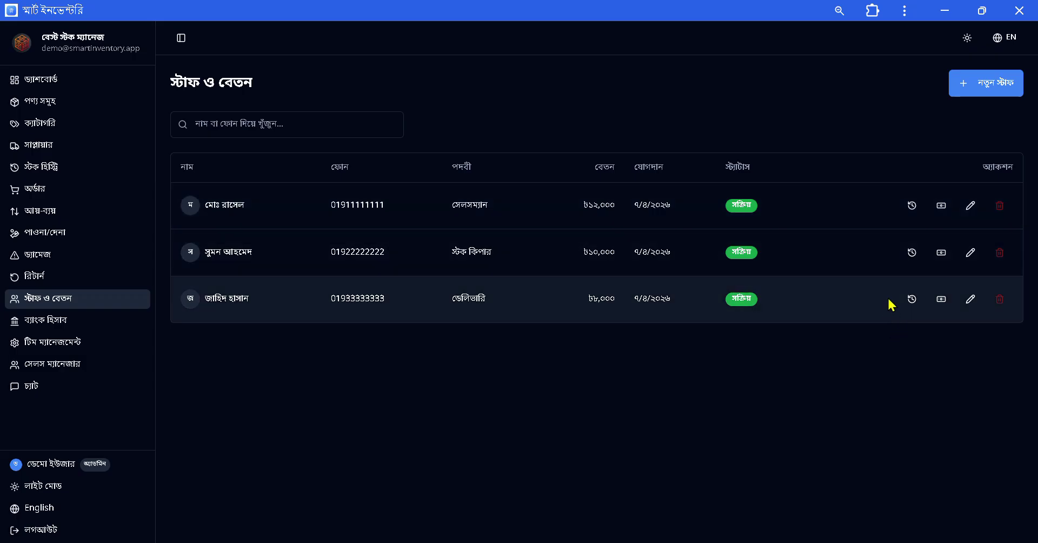
{"action": "left_click", "coordinate": [941, 206]}
{"action": "left_click", "coordinate": [448, 185]}
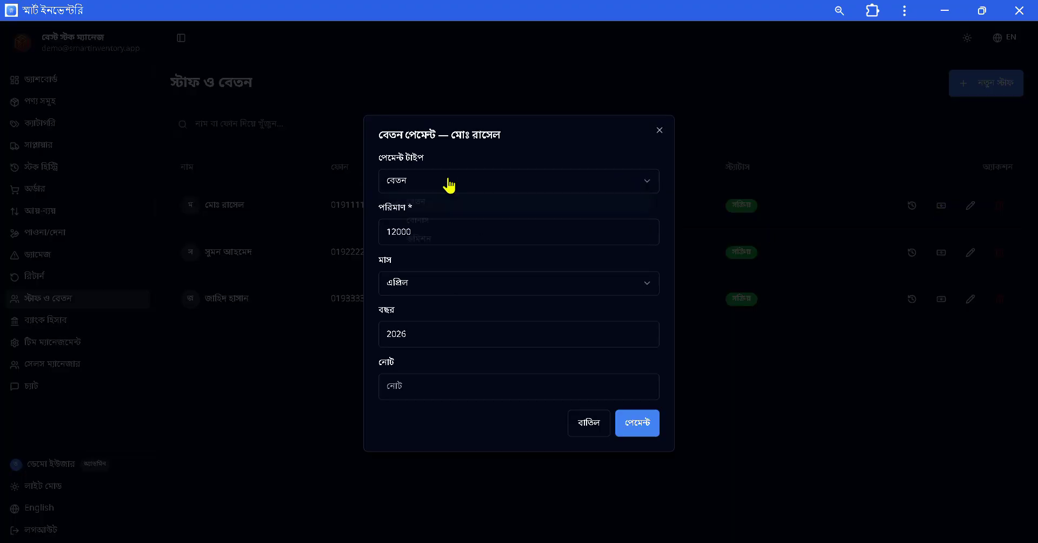
{"action": "left_click", "coordinate": [438, 240]}
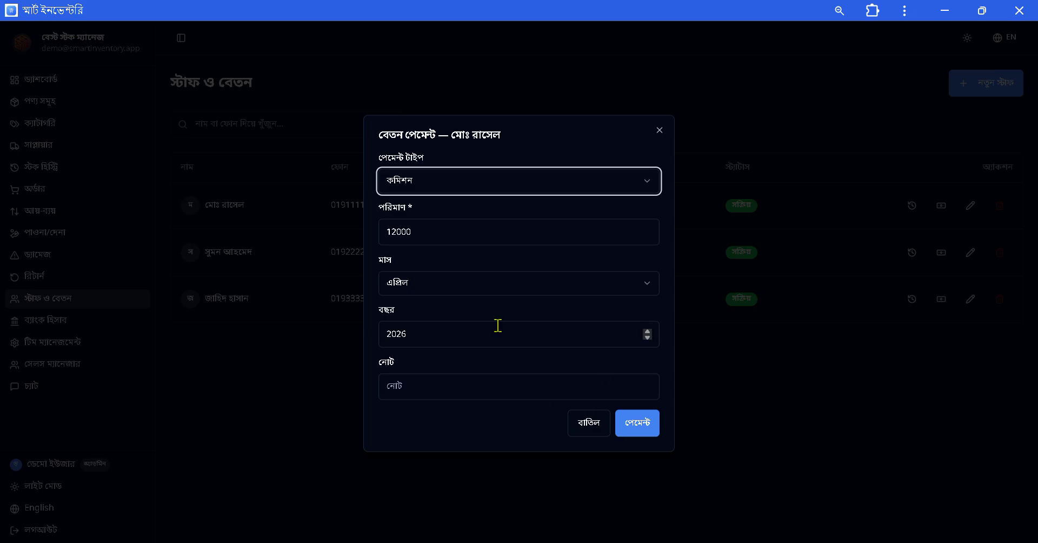
{"action": "left_click", "coordinate": [658, 132]}
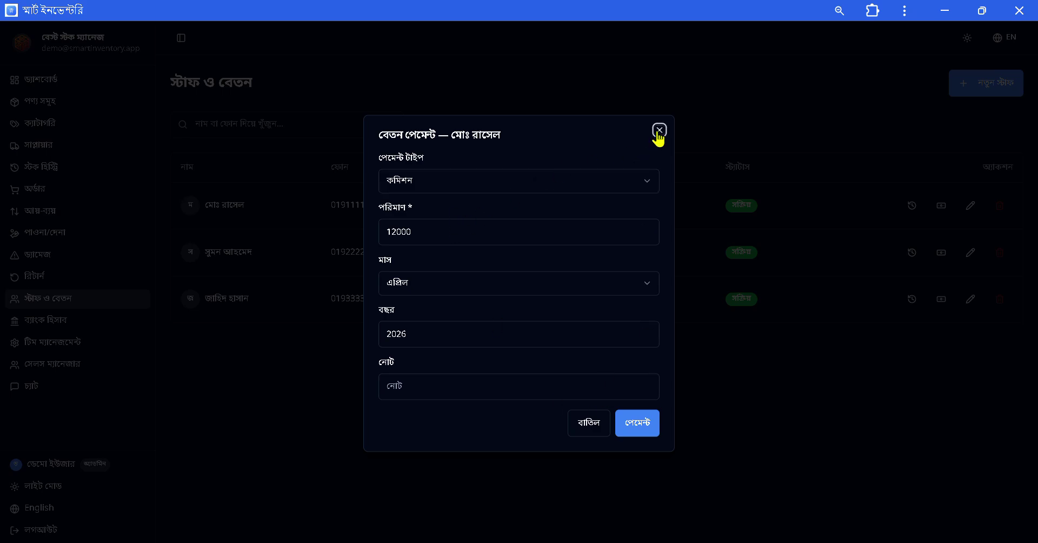
{"action": "left_click", "coordinate": [658, 130]}
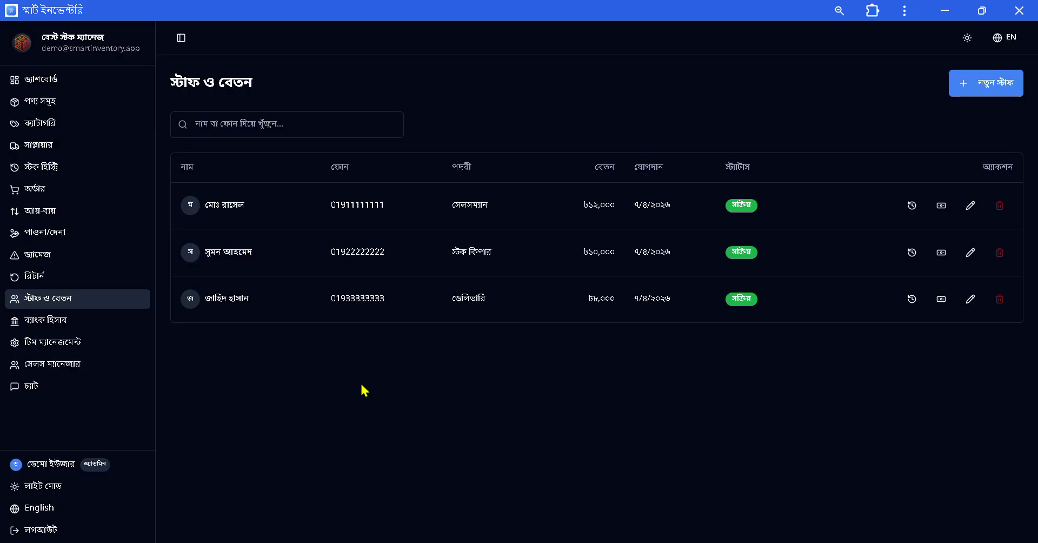
{"action": "left_click", "coordinate": [63, 324]}
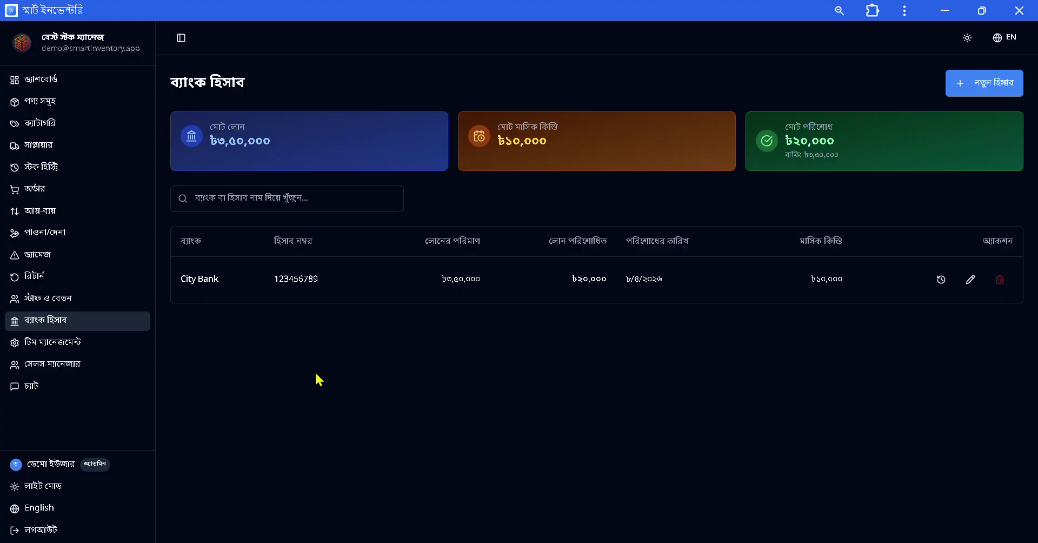
Open the New Bank Account form and close it without adding an account.
{"action": "left_click", "coordinate": [1001, 91]}
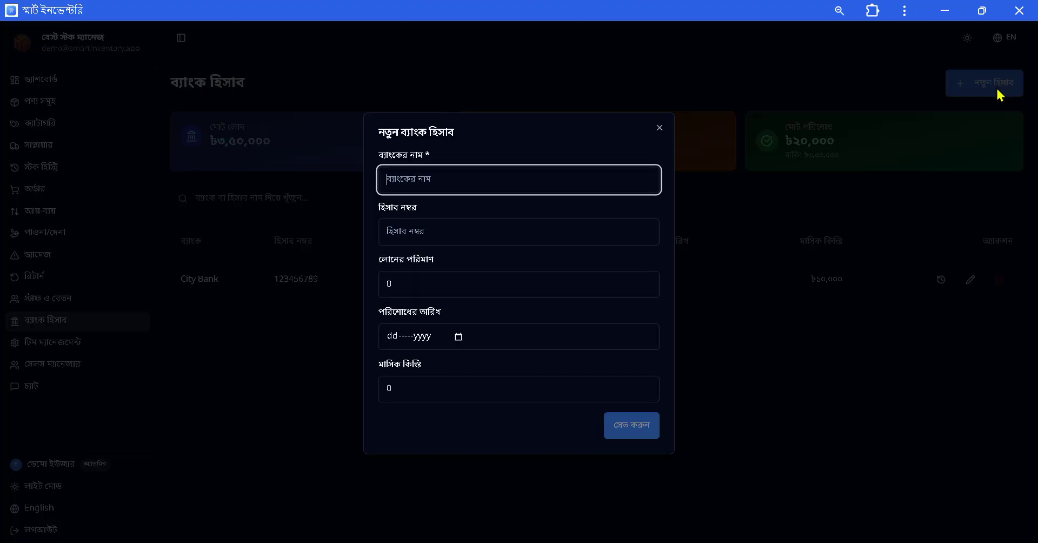
{"action": "left_click", "coordinate": [661, 138]}
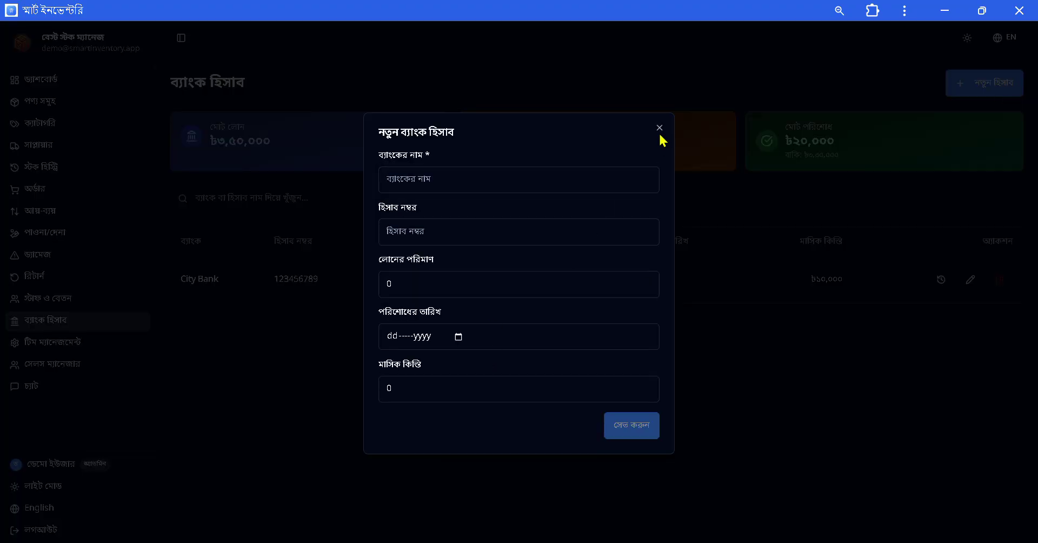
{"action": "left_click", "coordinate": [659, 128]}
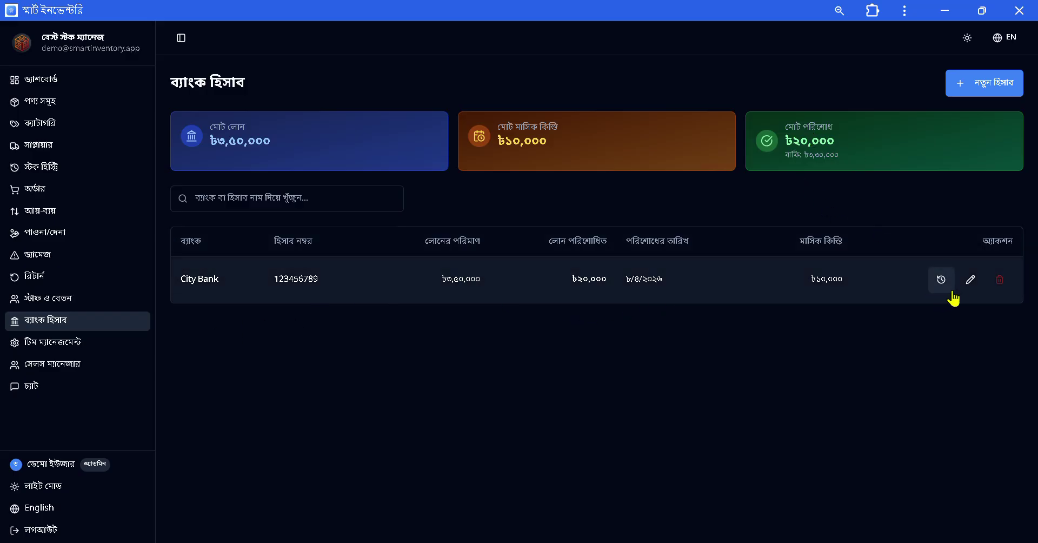
Add a ৳10,000 repayment to the City Bank loan's repayment history.
{"action": "left_click", "coordinate": [936, 281]}
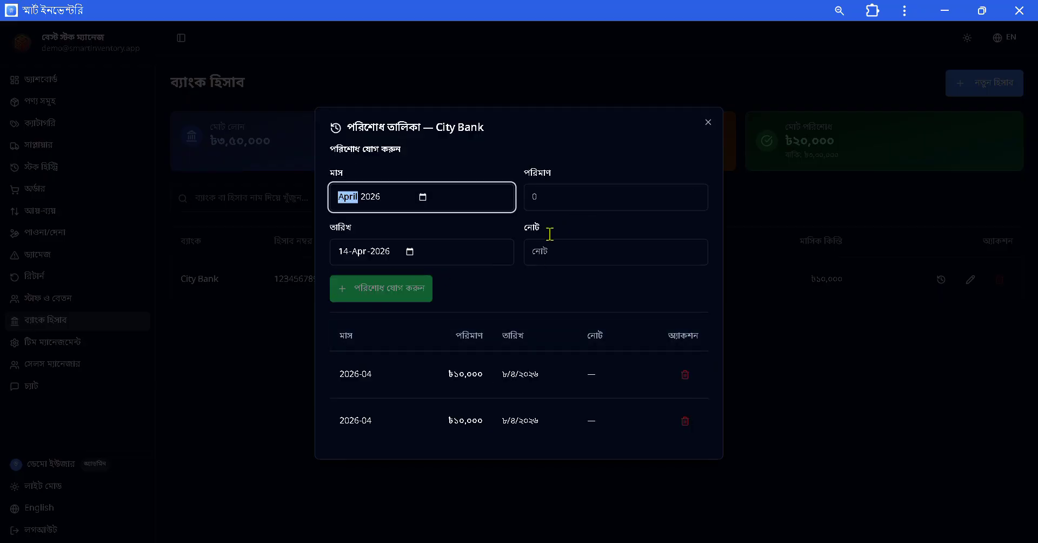
{"action": "left_click", "coordinate": [570, 194]}
{"action": "type", "text": "1"}
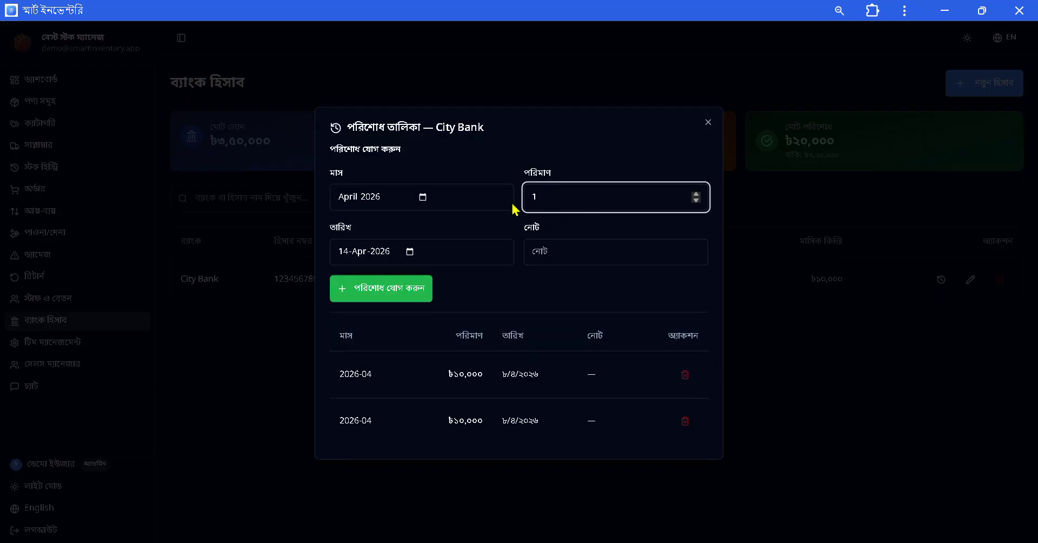
{"action": "type", "text": "0000"}
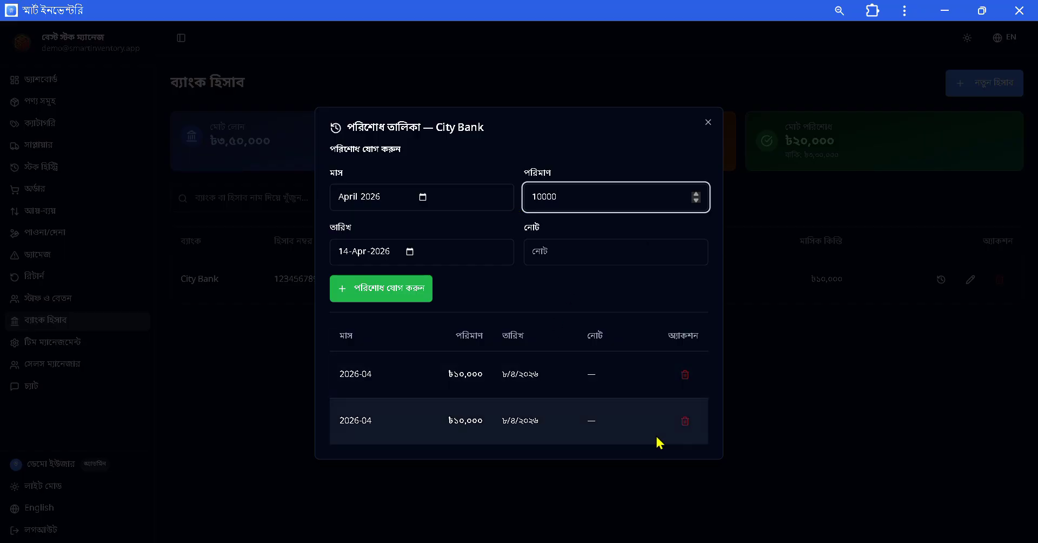
{"action": "left_click", "coordinate": [387, 297]}
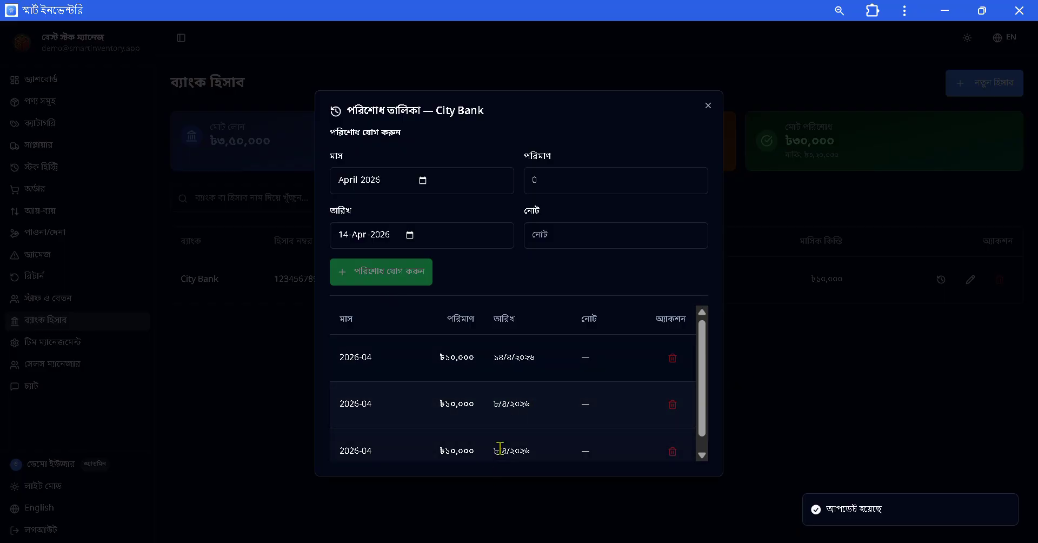
{"action": "left_click", "coordinate": [892, 372]}
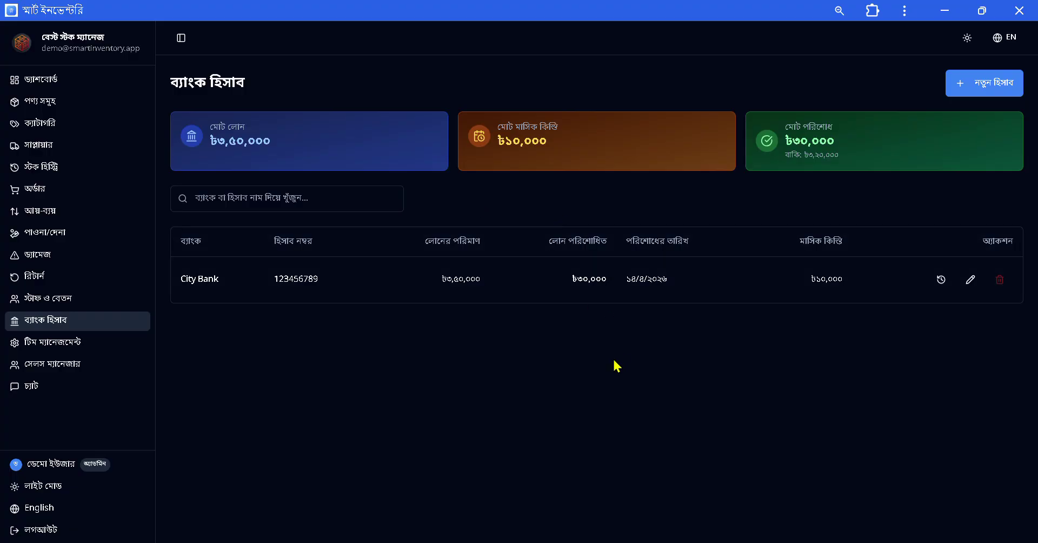
Open Team Management and browse Sub Admin's permissions, cancelling without changes.
{"action": "left_click", "coordinate": [90, 355]}
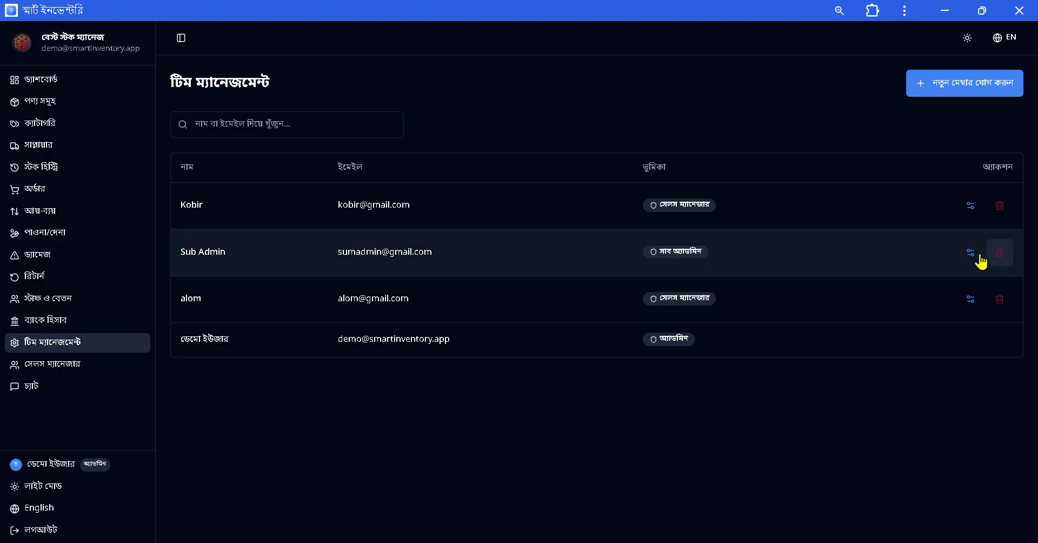
{"action": "left_click", "coordinate": [980, 261]}
{"action": "scroll", "coordinate": [476, 262], "scroll_direction": "down", "scroll_amount": 3}
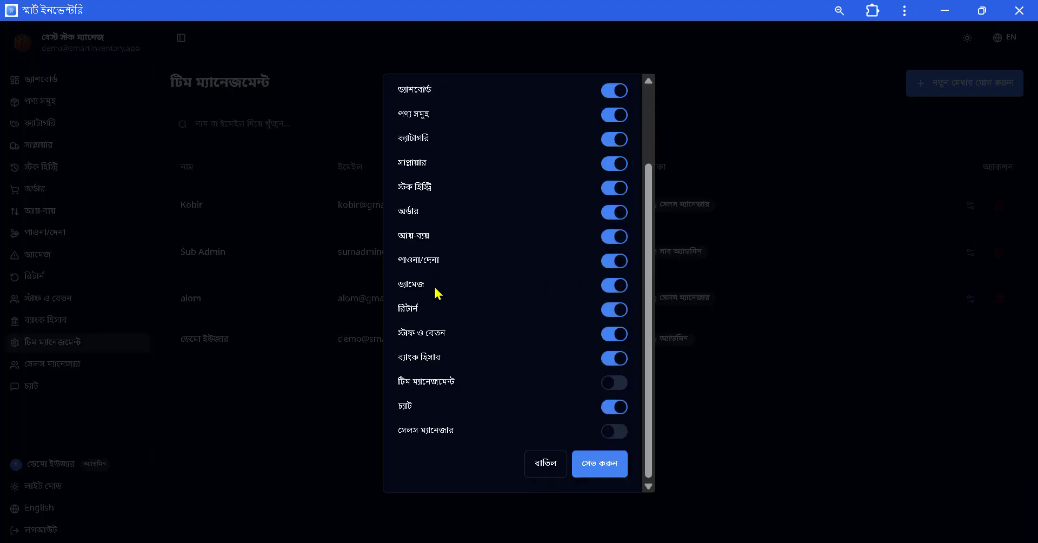
{"action": "scroll", "coordinate": [452, 297], "scroll_direction": "up", "scroll_amount": 4}
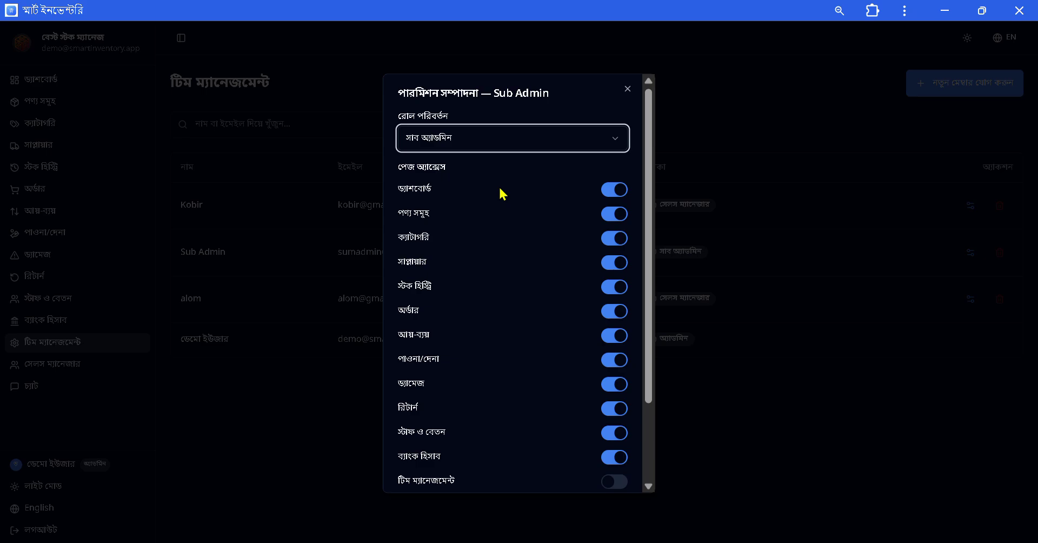
{"action": "scroll", "coordinate": [510, 254], "scroll_direction": "down", "scroll_amount": 3}
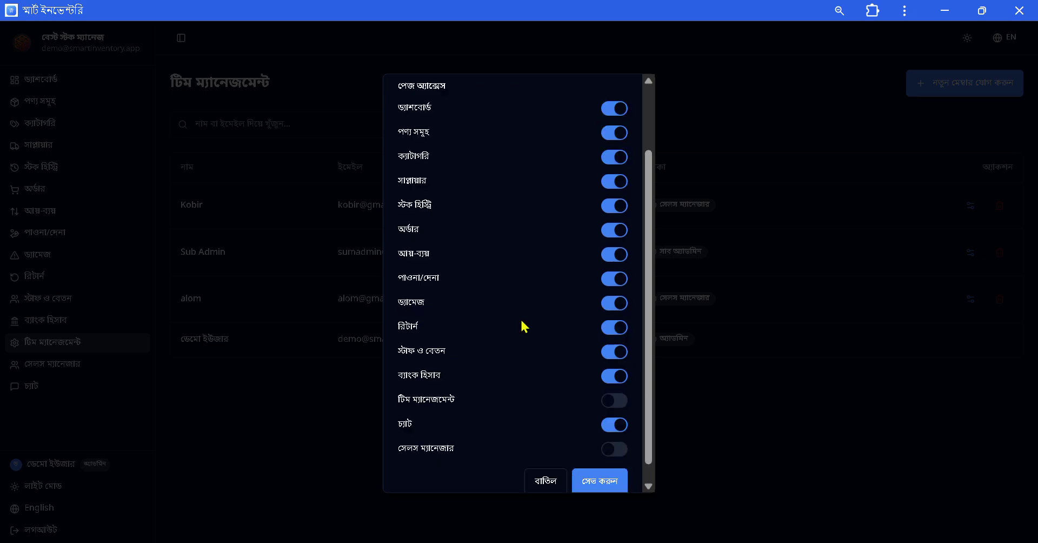
{"action": "left_click", "coordinate": [544, 476]}
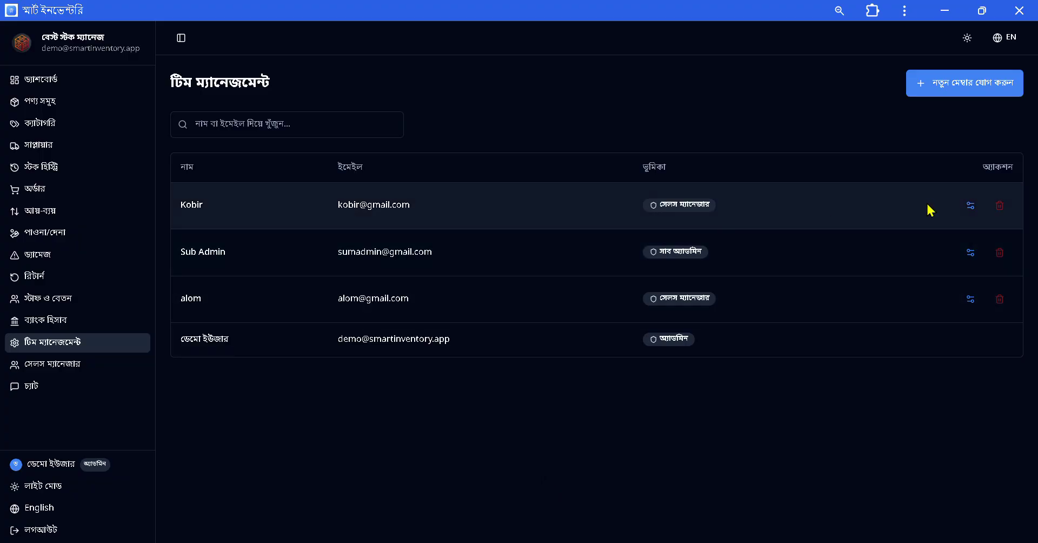
Open the Sales Manager list and dismiss the New Sales Manager form.
{"action": "left_click", "coordinate": [81, 368]}
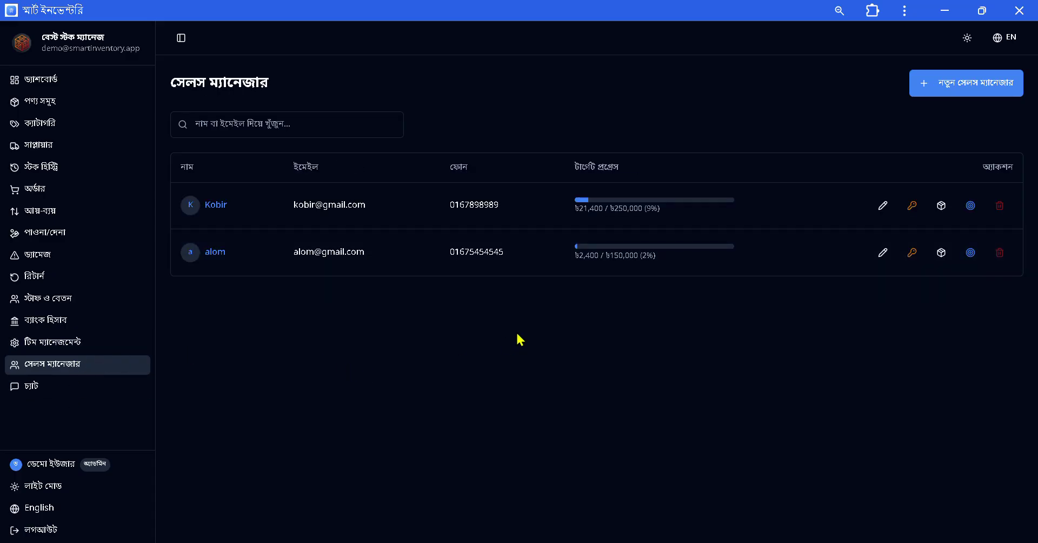
{"action": "left_click", "coordinate": [992, 104]}
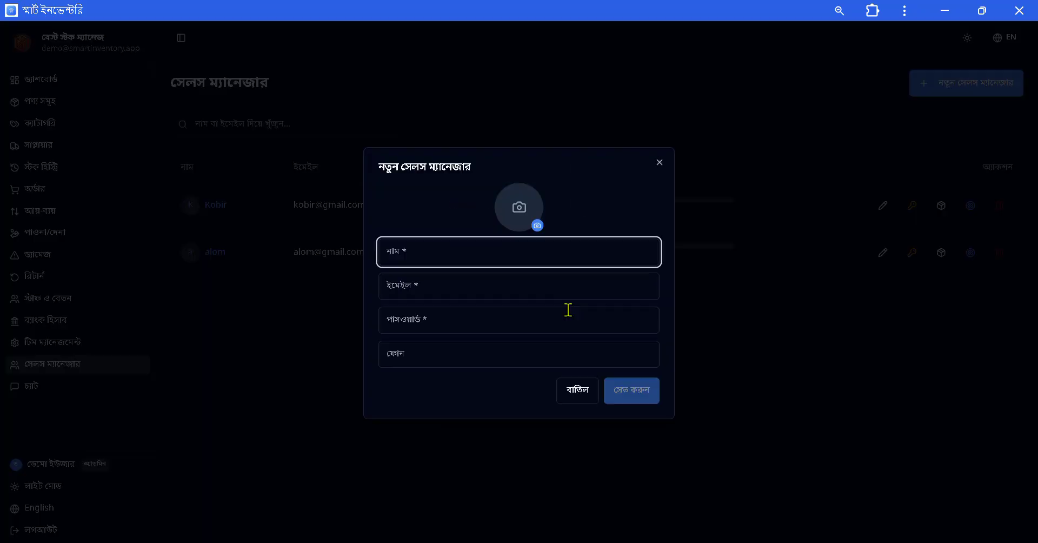
{"action": "left_click", "coordinate": [658, 163]}
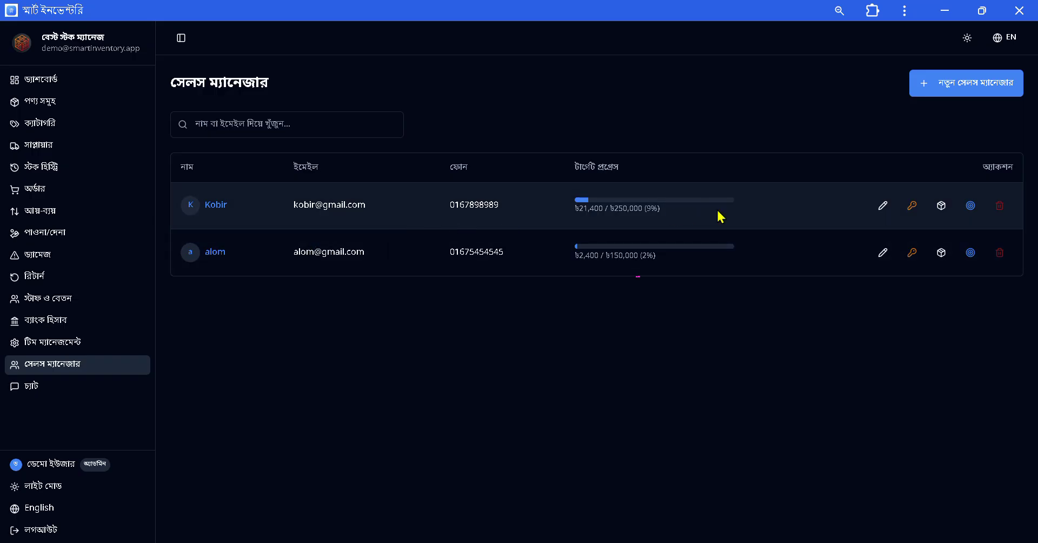
Open the first manager's product assignment twice, cancelling both times without changes.
{"action": "left_click", "coordinate": [942, 205]}
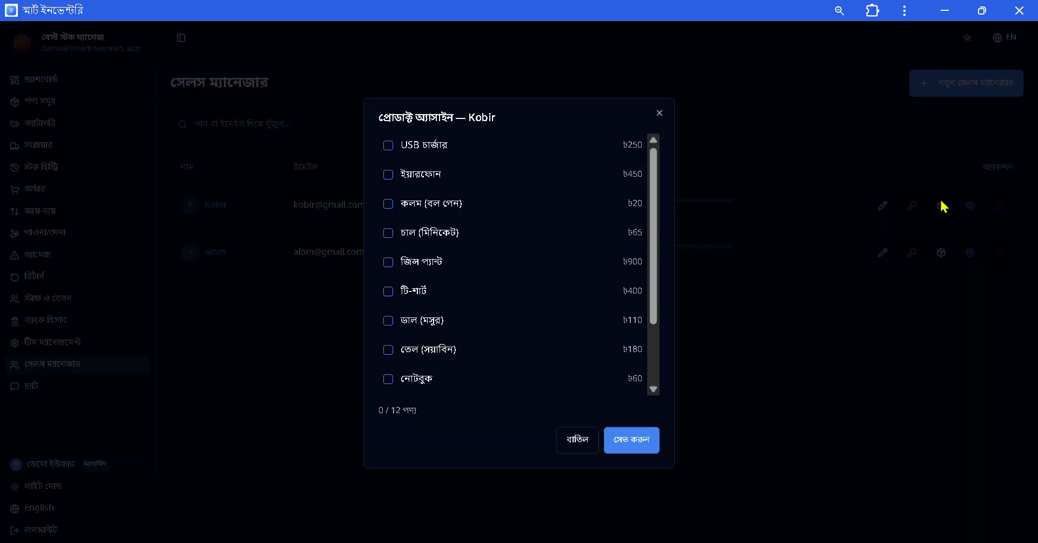
{"action": "left_click", "coordinate": [574, 437]}
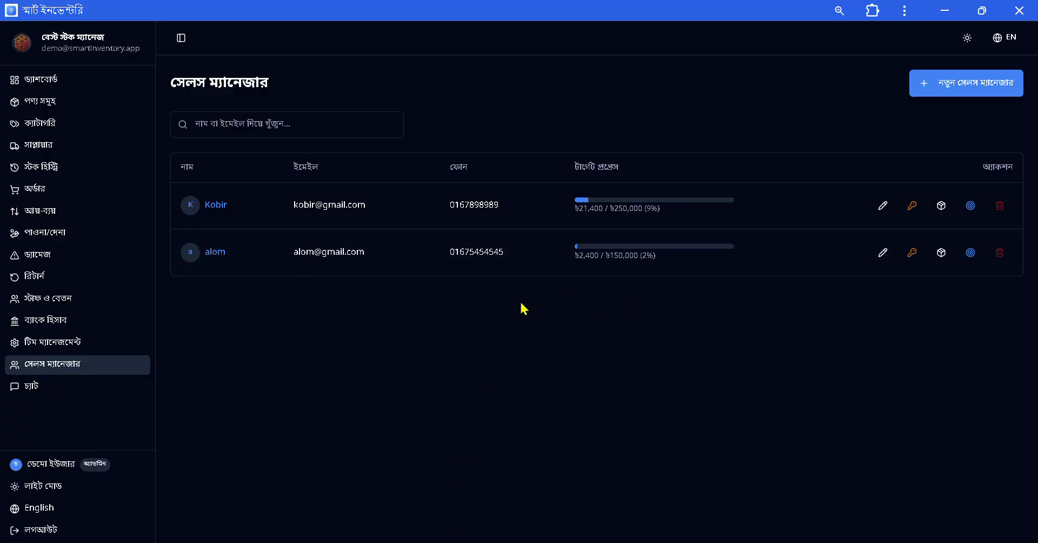
{"action": "left_click", "coordinate": [945, 209]}
{"action": "scroll", "coordinate": [427, 270], "scroll_direction": "down", "scroll_amount": 3}
{"action": "scroll", "coordinate": [449, 311], "scroll_direction": "up", "scroll_amount": 3}
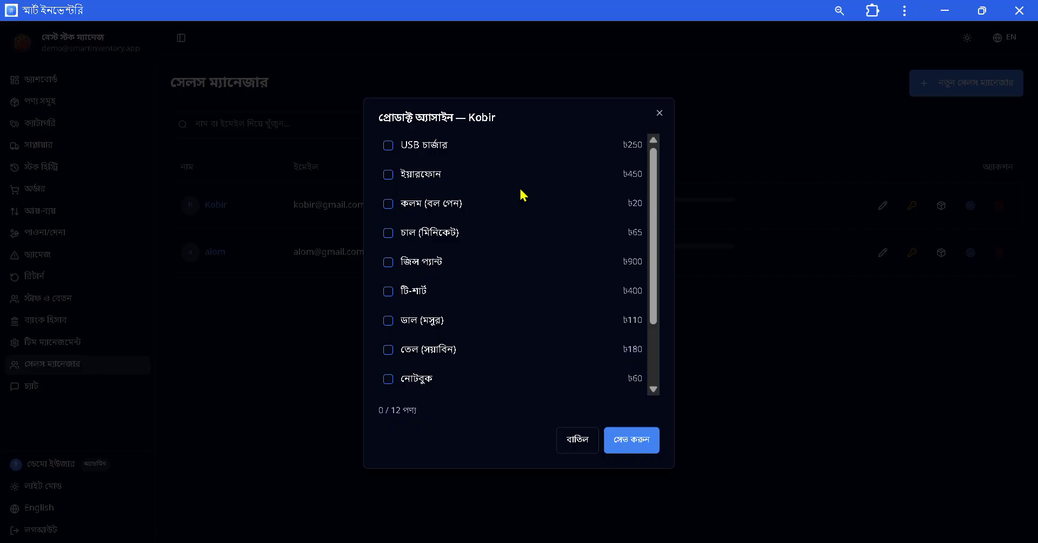
{"action": "left_click", "coordinate": [581, 442]}
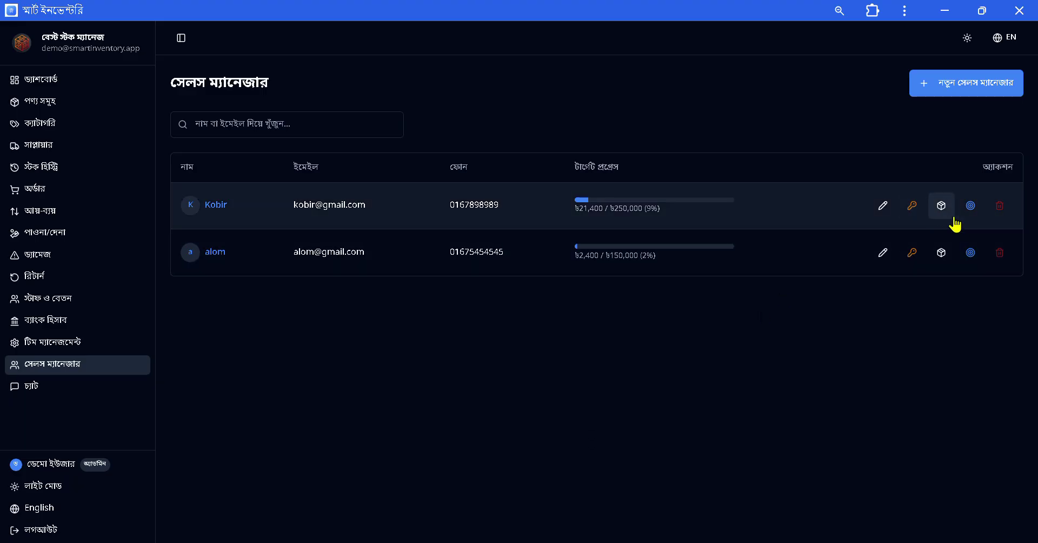
{"action": "left_click", "coordinate": [971, 209]}
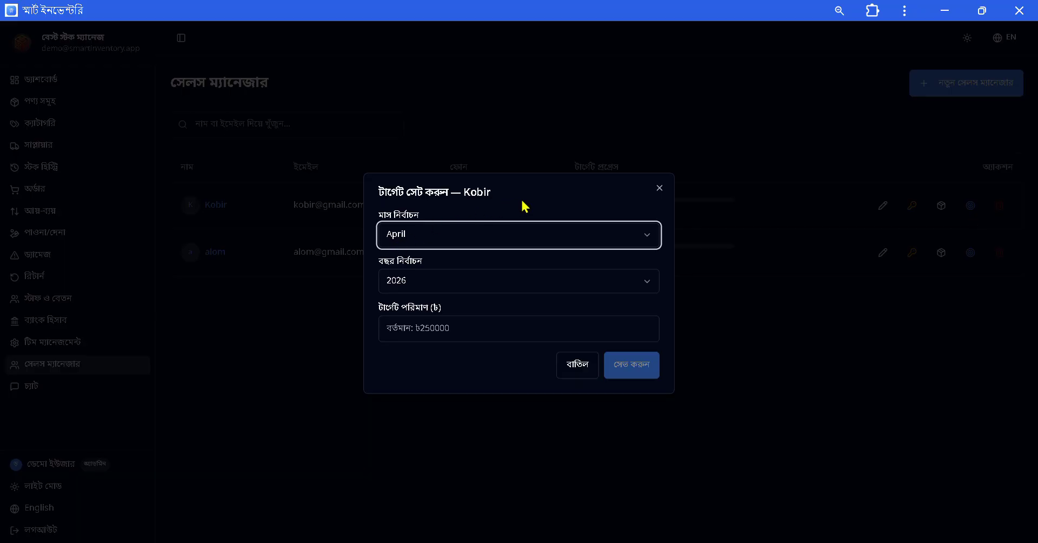
{"action": "left_click", "coordinate": [659, 188]}
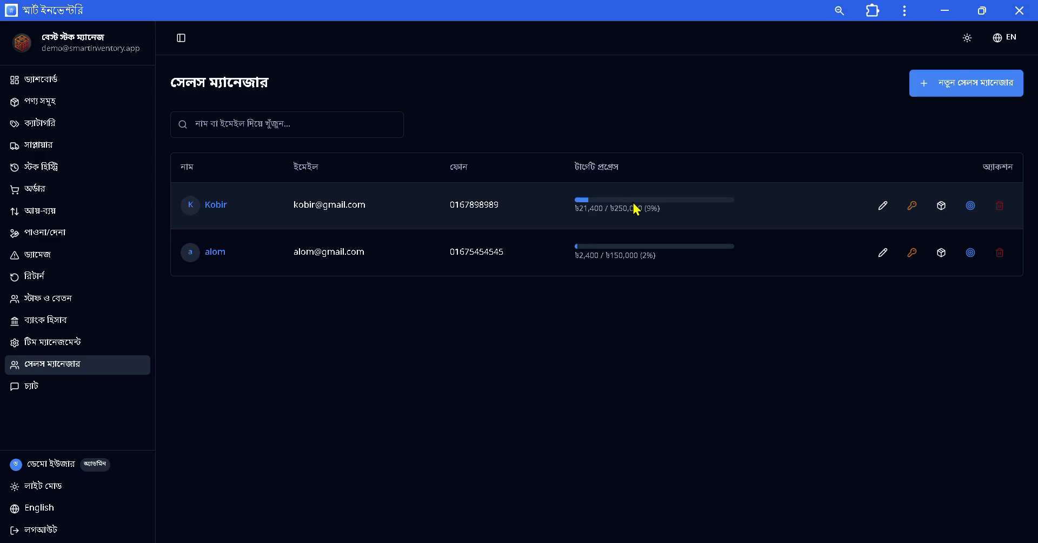
{"action": "left_click", "coordinate": [213, 215]}
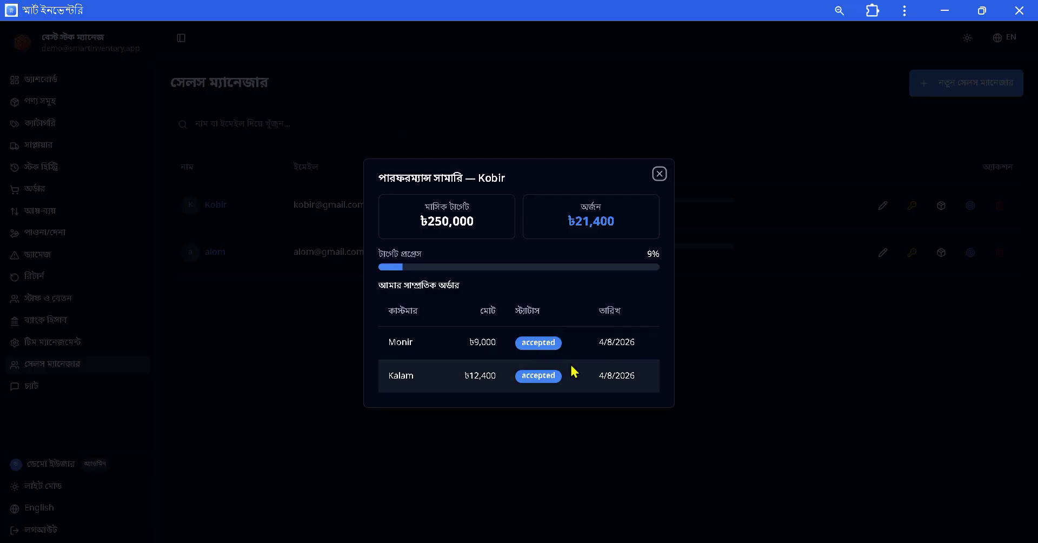
{"action": "left_click", "coordinate": [659, 174]}
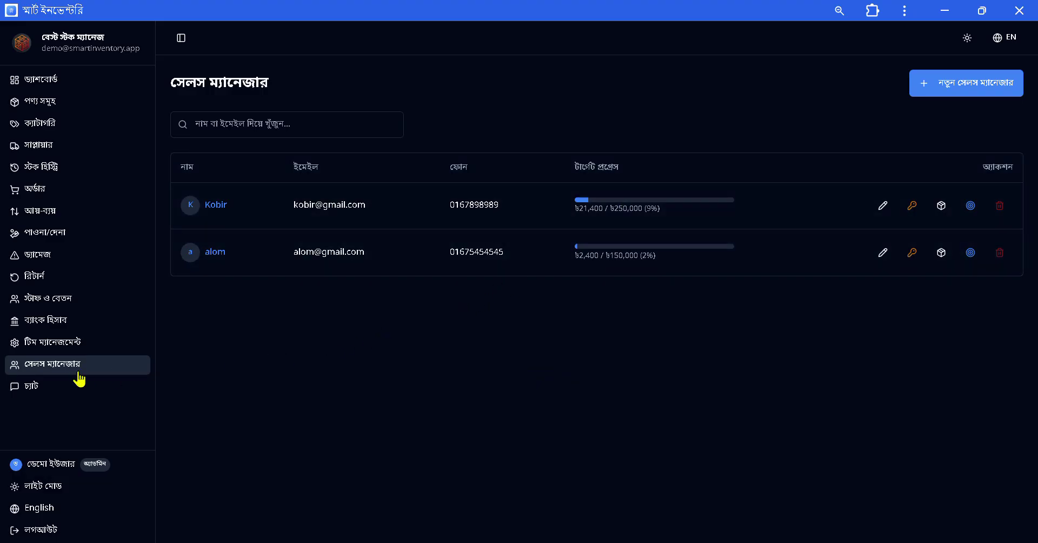
Browse the chat page, viewing conversations with the first and second contacts.
{"action": "left_click", "coordinate": [46, 389]}
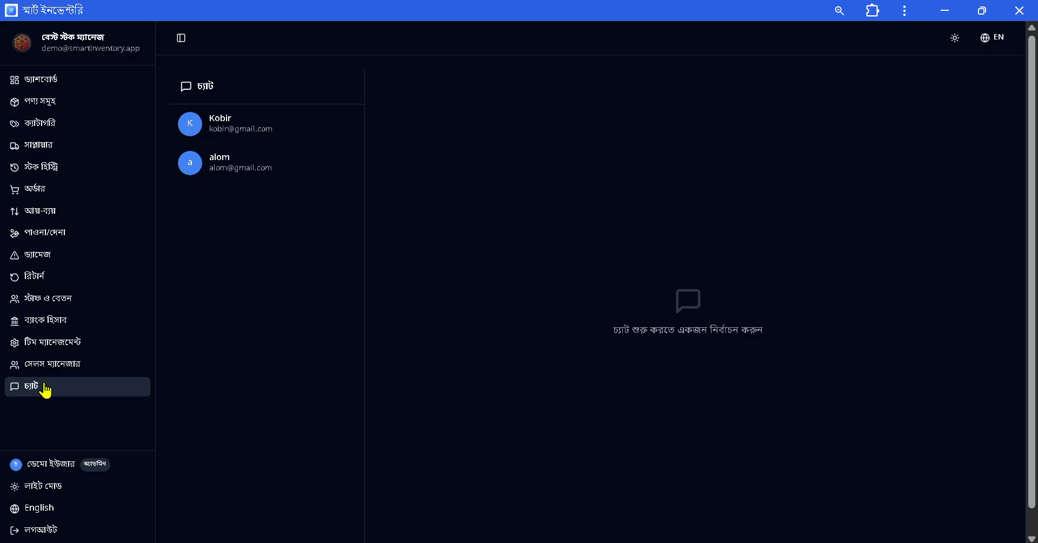
{"action": "left_click", "coordinate": [243, 121]}
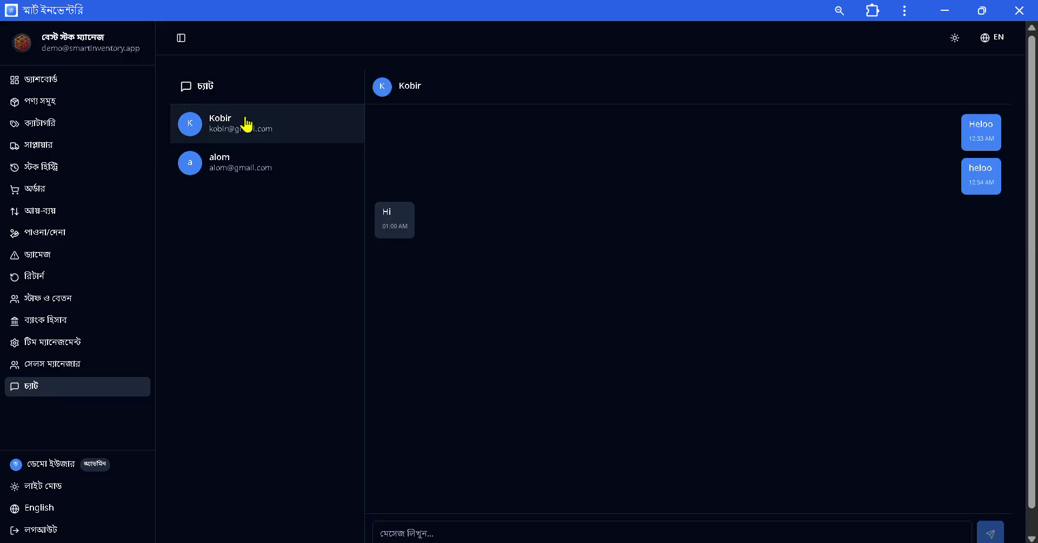
{"action": "left_click", "coordinate": [232, 165]}
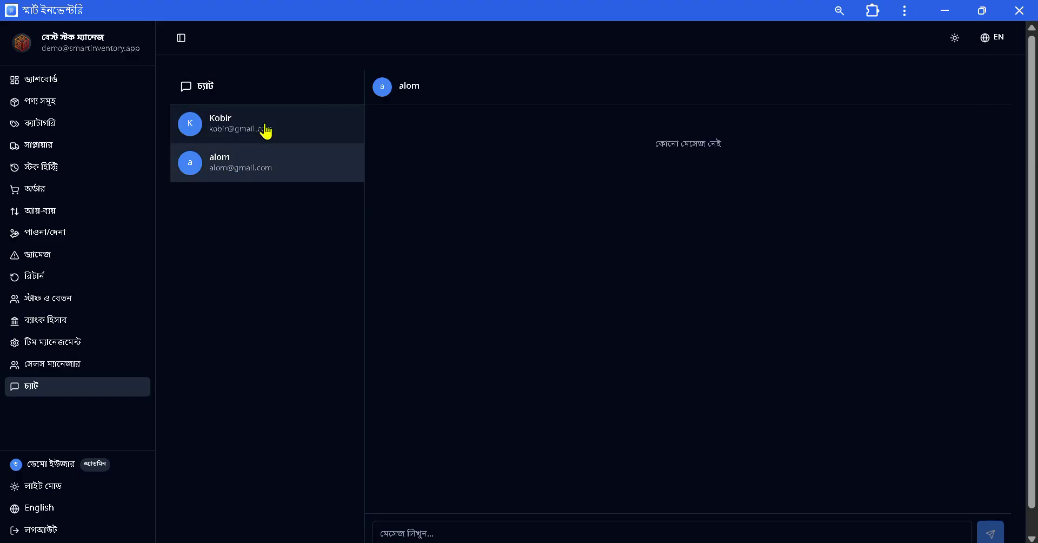
{"action": "left_click", "coordinate": [262, 134]}
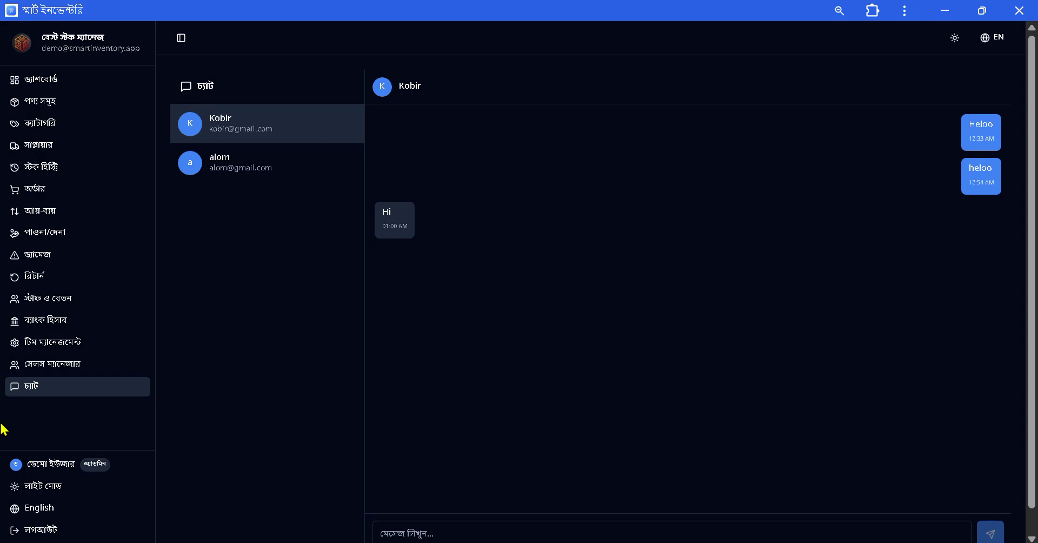
{"action": "scroll", "coordinate": [34, 493], "scroll_direction": "down", "scroll_amount": 1}
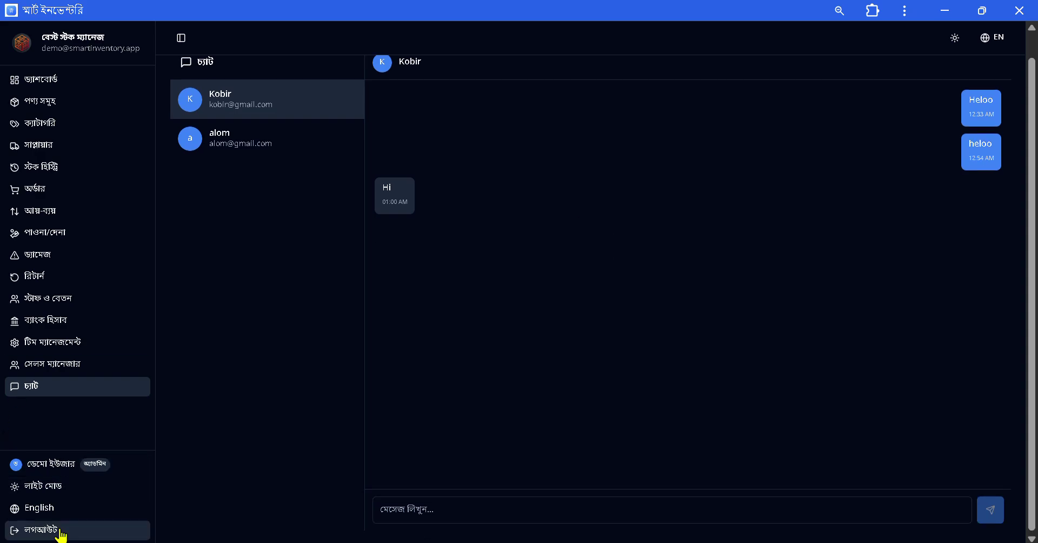
Switch to the light theme and toggle the dashboard language to English, then back to Bangla.
{"action": "left_click", "coordinate": [60, 486]}
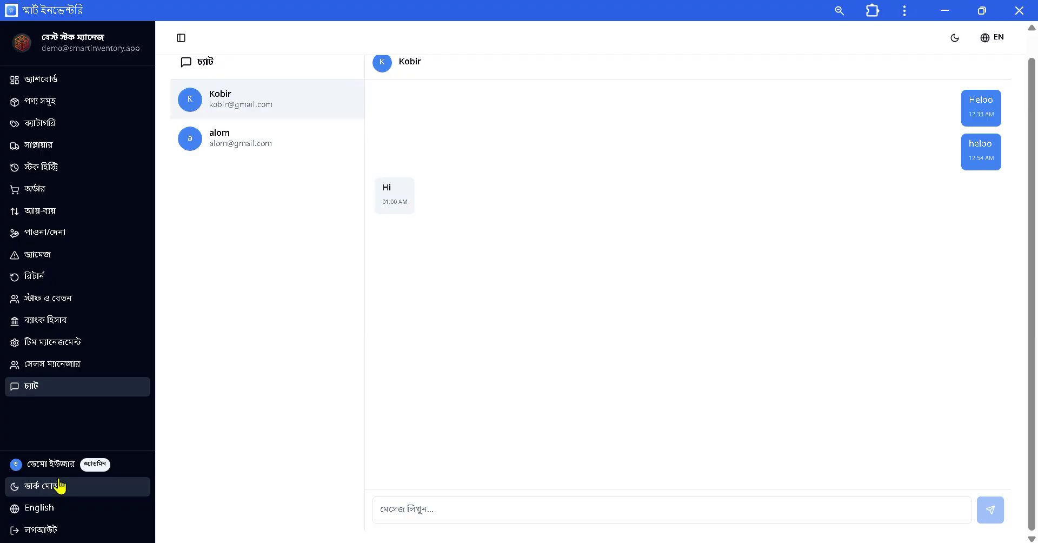
{"action": "left_click", "coordinate": [49, 81]}
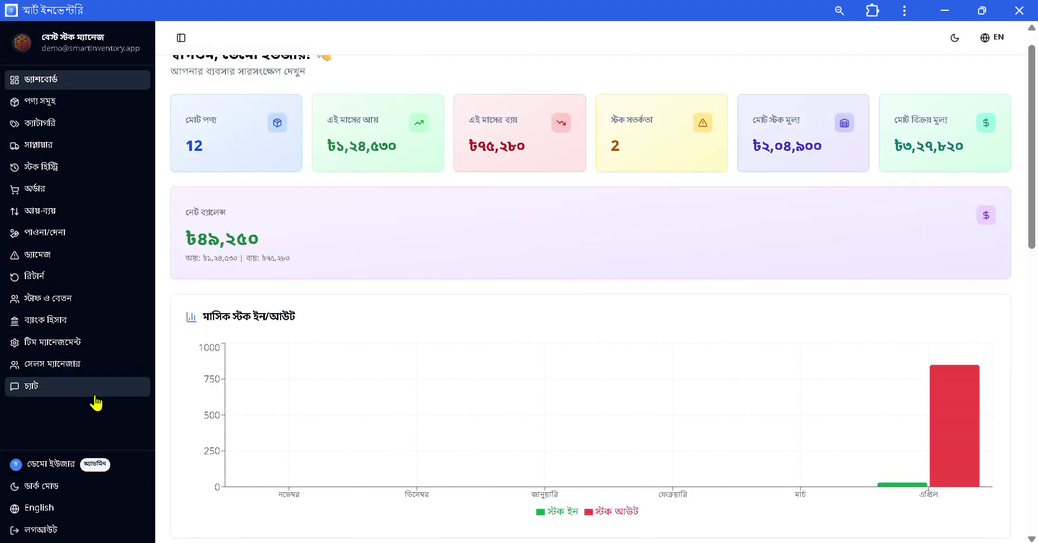
{"action": "left_click", "coordinate": [44, 509]}
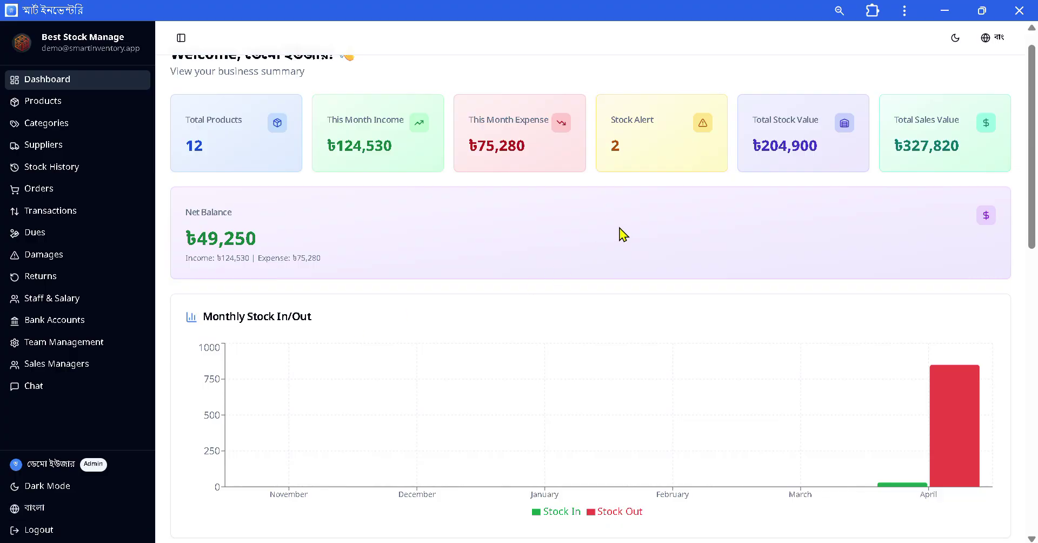
{"action": "left_click", "coordinate": [39, 509]}
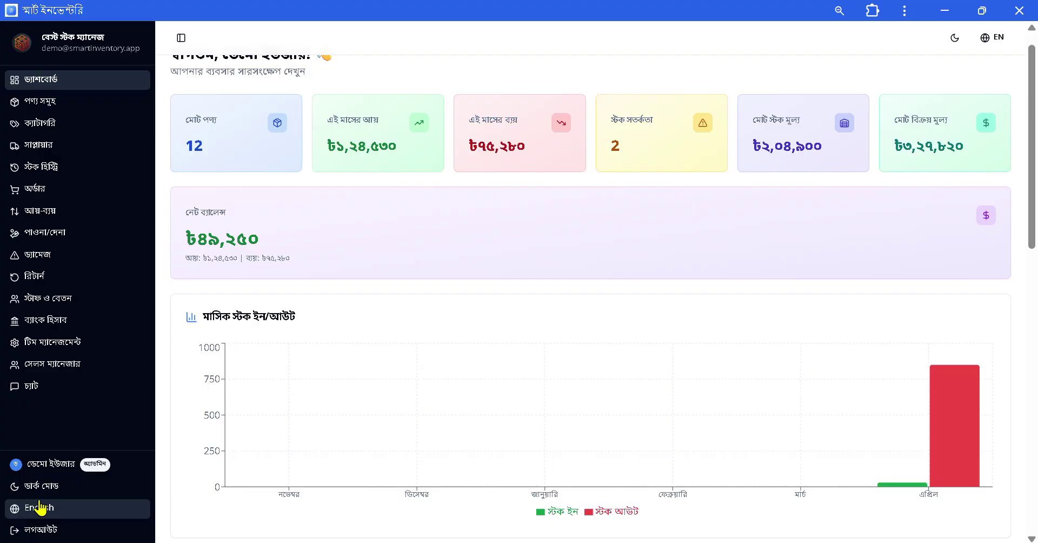
{"action": "scroll", "coordinate": [653, 311], "scroll_direction": "down", "scroll_amount": 3}
{"action": "scroll", "coordinate": [653, 310], "scroll_direction": "up", "scroll_amount": 2}
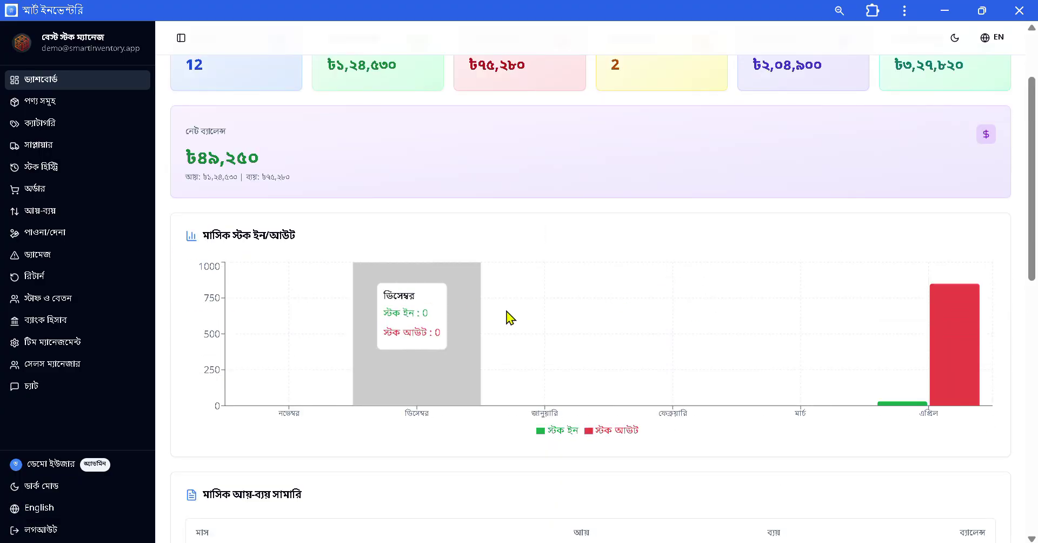
In the sales manager's window, look over the products page, then the orders page.
{"action": "left_click", "coordinate": [751, 542]}
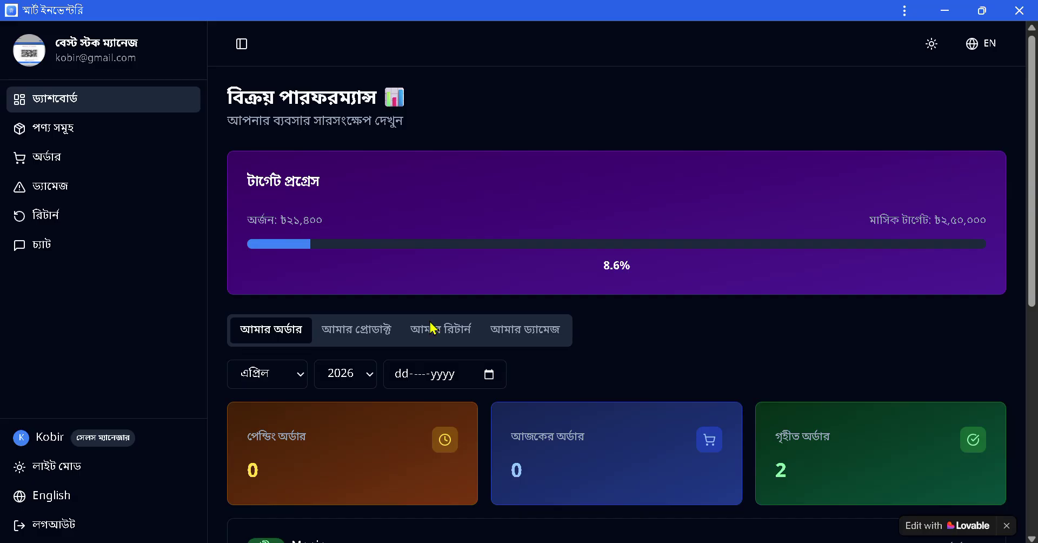
{"action": "scroll", "coordinate": [829, 274], "scroll_direction": "down", "scroll_amount": 5}
{"action": "scroll", "coordinate": [822, 285], "scroll_direction": "up", "scroll_amount": 5}
{"action": "scroll", "coordinate": [629, 400], "scroll_direction": "down", "scroll_amount": 2}
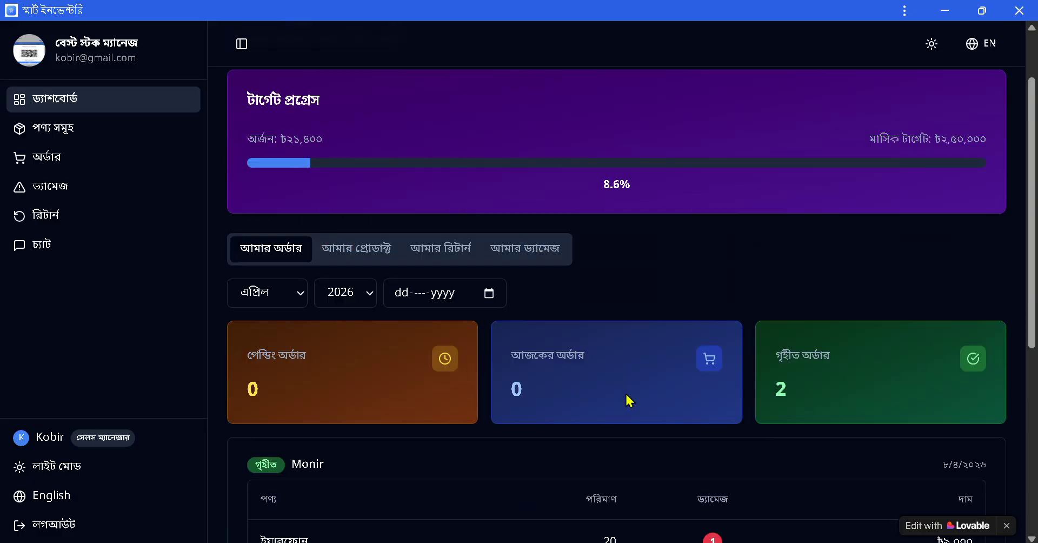
{"action": "scroll", "coordinate": [629, 400], "scroll_direction": "up", "scroll_amount": 3}
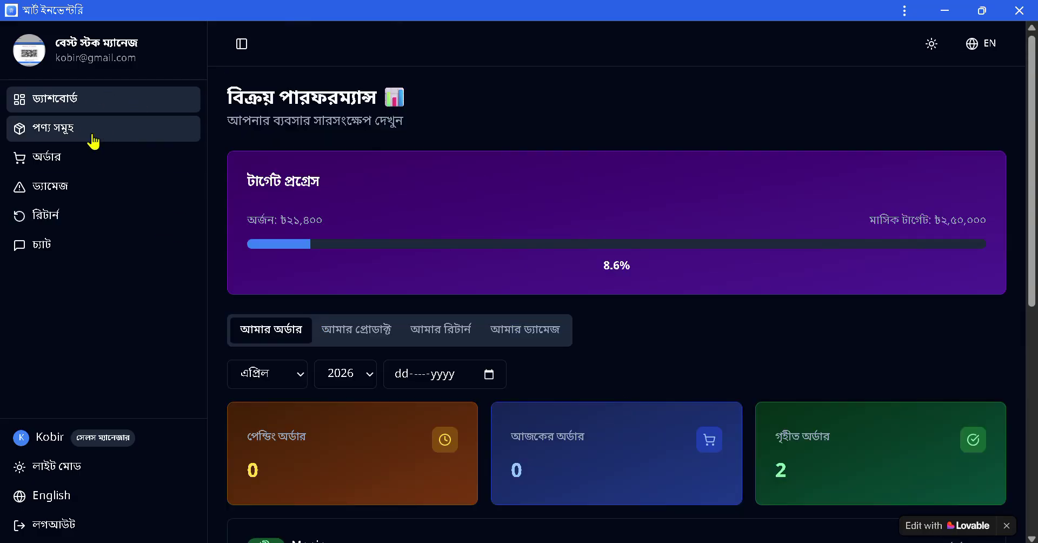
{"action": "left_click", "coordinate": [93, 140]}
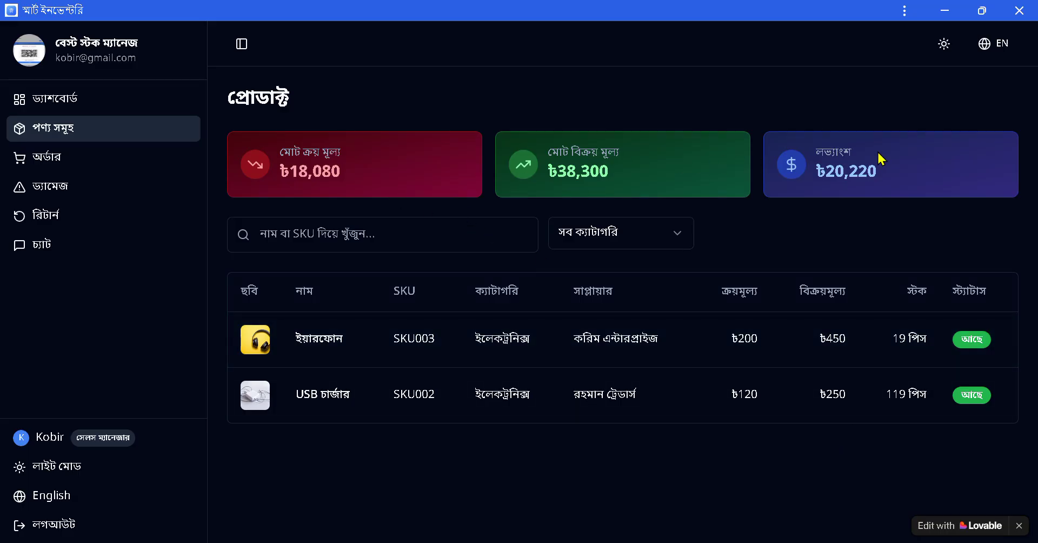
{"action": "left_click", "coordinate": [77, 167]}
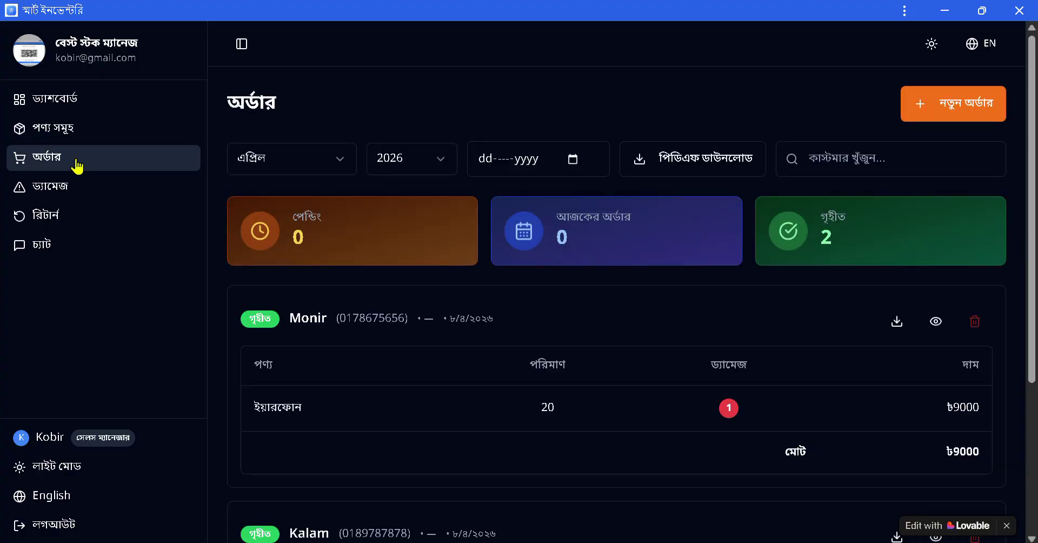
{"action": "scroll", "coordinate": [1017, 159], "scroll_direction": "down", "scroll_amount": 4}
{"action": "scroll", "coordinate": [1017, 159], "scroll_direction": "up", "scroll_amount": 4}
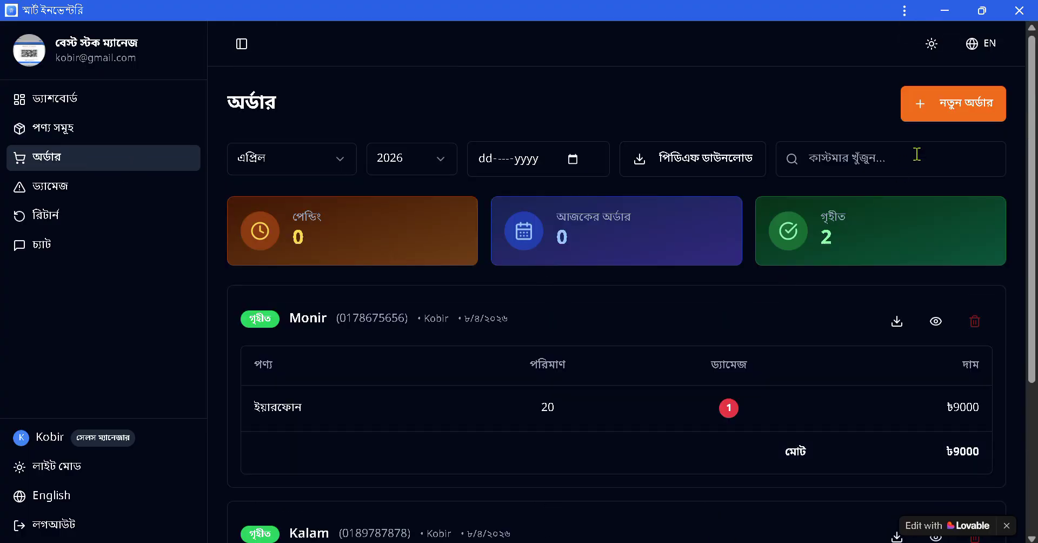
Start a new order and enter the customer's name and phone number.
{"action": "left_click", "coordinate": [947, 112]}
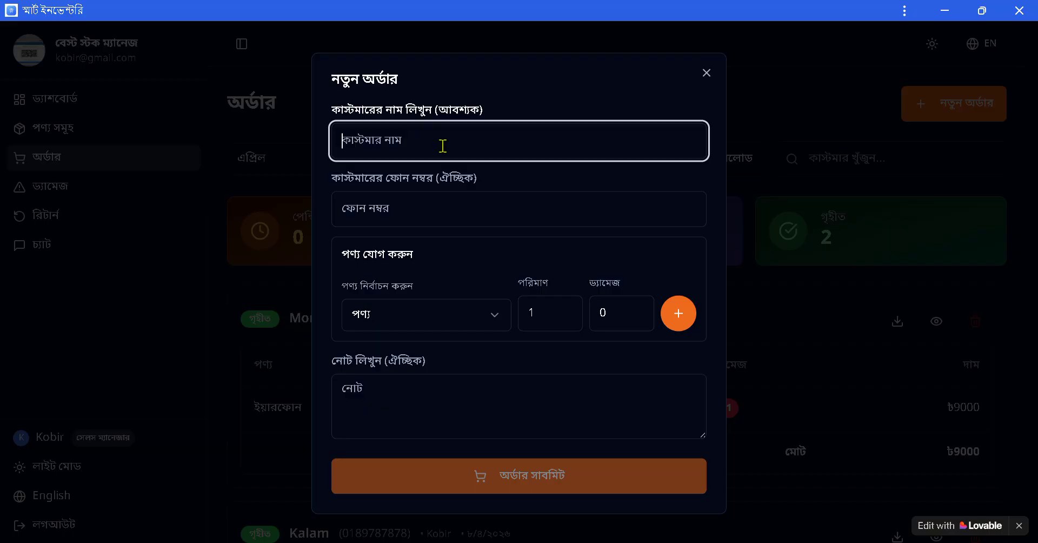
{"action": "type", "text": "korin"}
{"action": "left_click", "coordinate": [433, 215]}
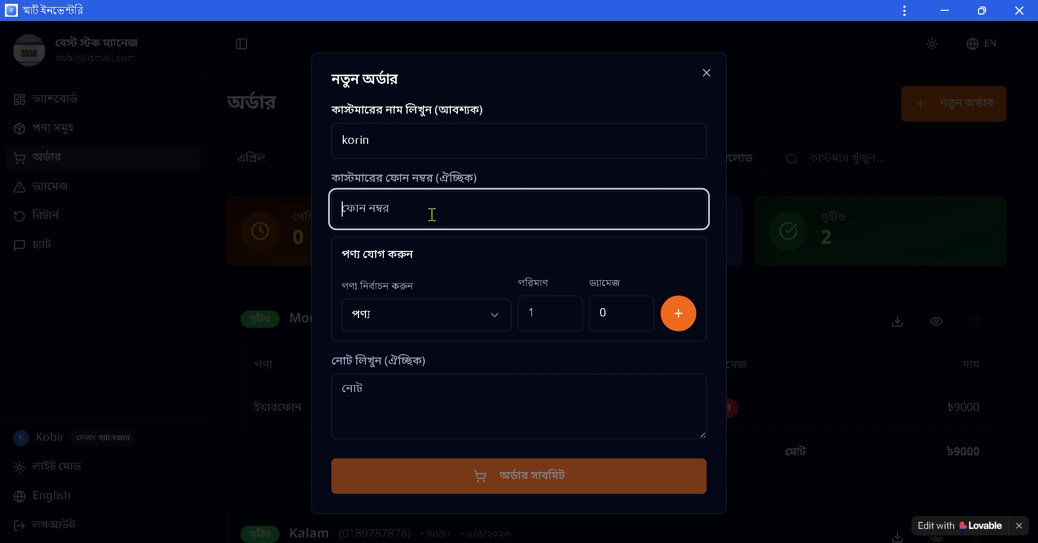
Add a line of 10 USB chargers at ৳250 with 2 damaged.
{"action": "left_click", "coordinate": [436, 313]}
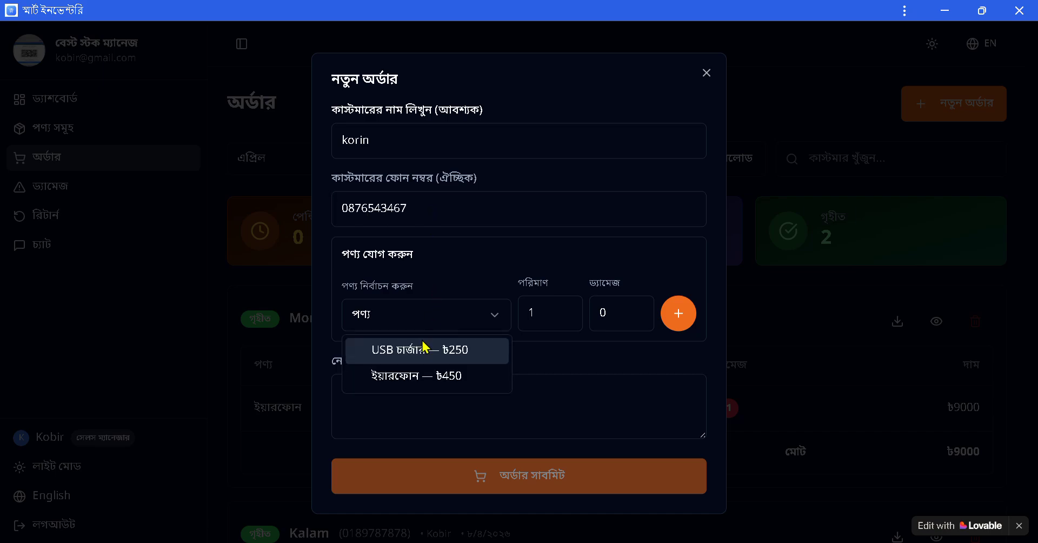
{"action": "left_click", "coordinate": [426, 354]}
{"action": "left_click", "coordinate": [543, 318]}
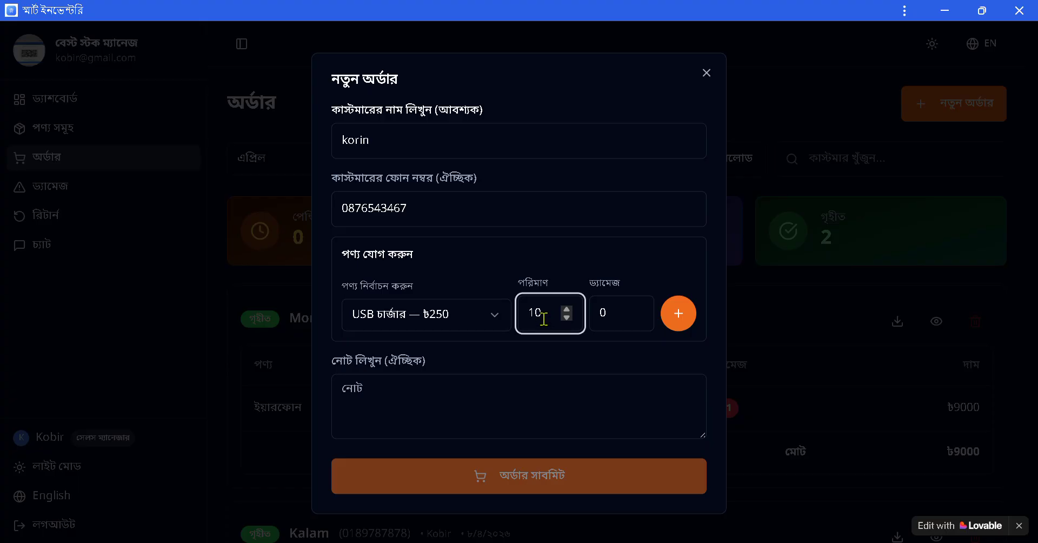
{"action": "left_click", "coordinate": [592, 321]}
{"action": "type", "text": "2"}
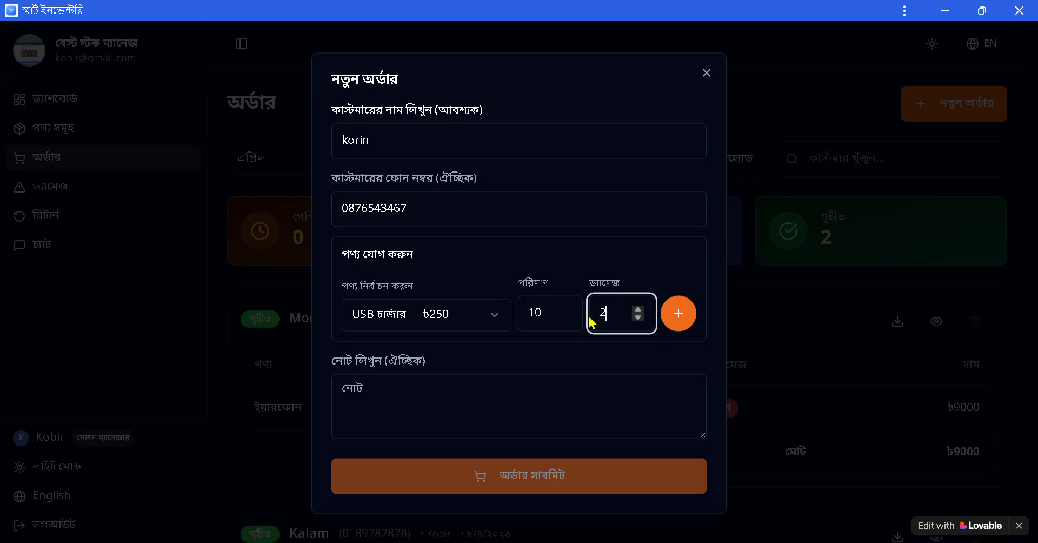
{"action": "left_click", "coordinate": [682, 316]}
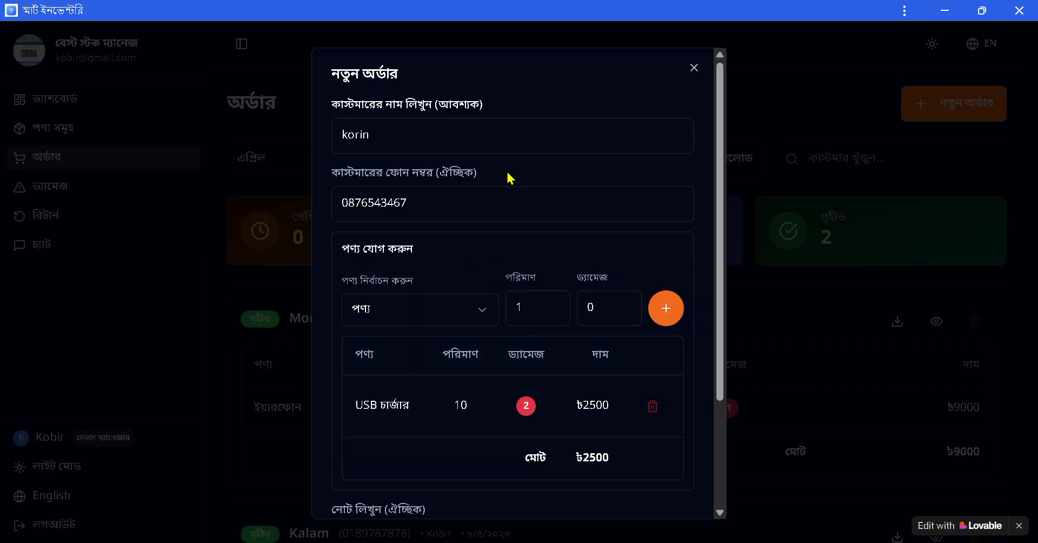
Add a line of 15 earphones at ৳450 with 3 damaged.
{"action": "left_click", "coordinate": [481, 316]}
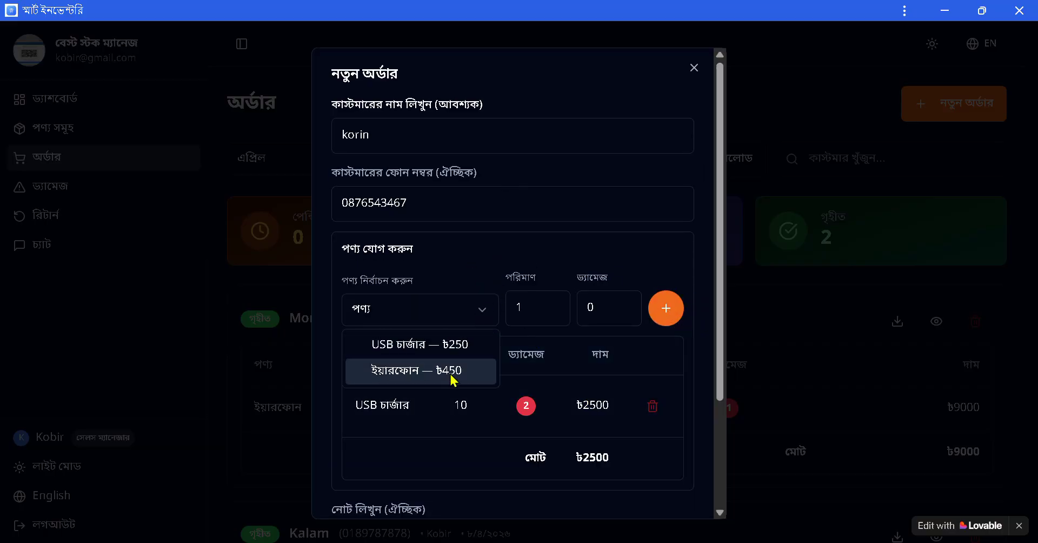
{"action": "left_click", "coordinate": [454, 373]}
{"action": "left_click", "coordinate": [522, 309]}
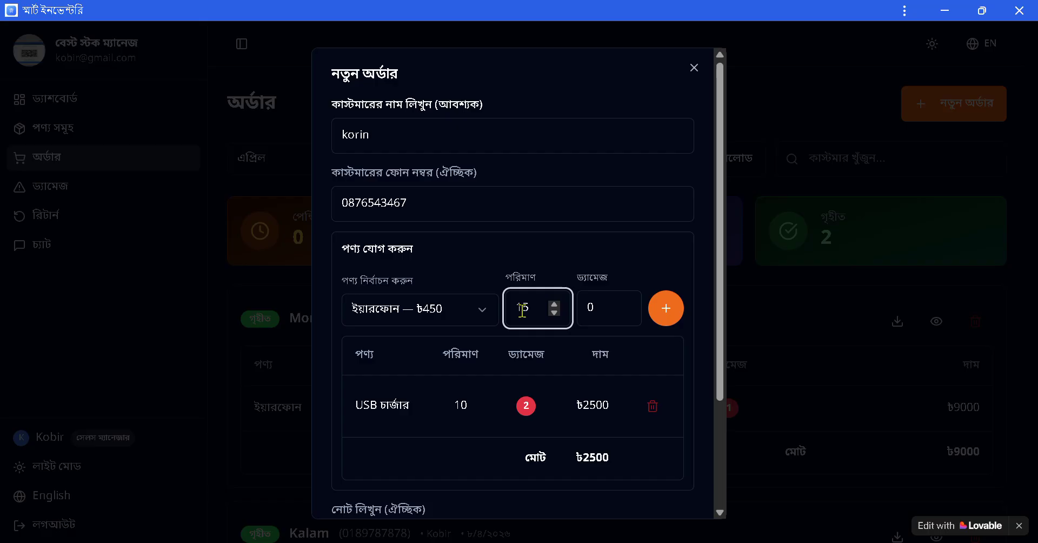
{"action": "double_click", "coordinate": [586, 316]}
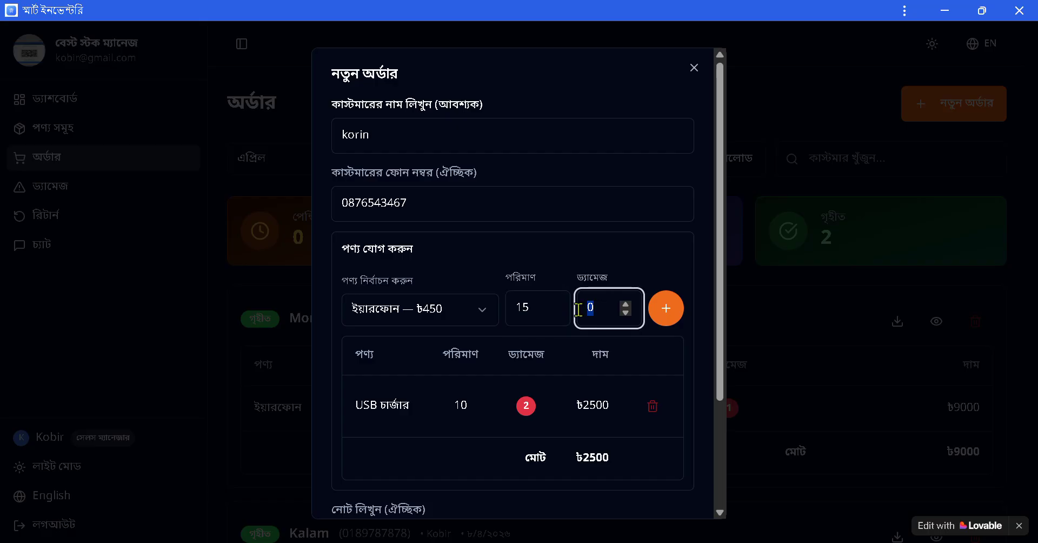
{"action": "type", "text": "3"}
{"action": "left_click", "coordinate": [661, 318]}
{"action": "scroll", "coordinate": [553, 431], "scroll_direction": "down", "scroll_amount": 3}
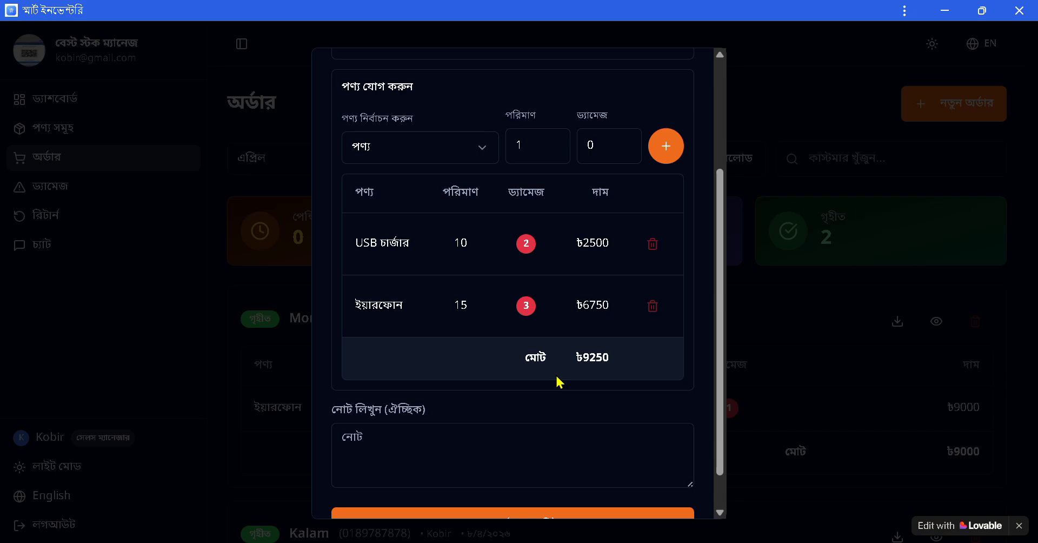
{"action": "scroll", "coordinate": [550, 436], "scroll_direction": "down", "scroll_amount": 1}
{"action": "left_click", "coordinate": [449, 419]}
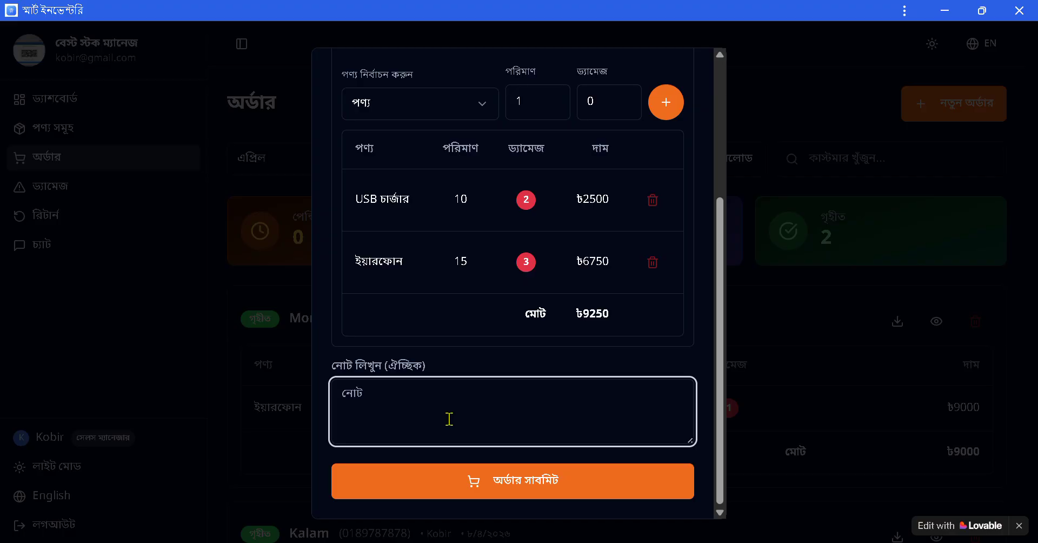
Submit the ৳9250 order and check its details in the order view.
{"action": "left_click", "coordinate": [529, 489]}
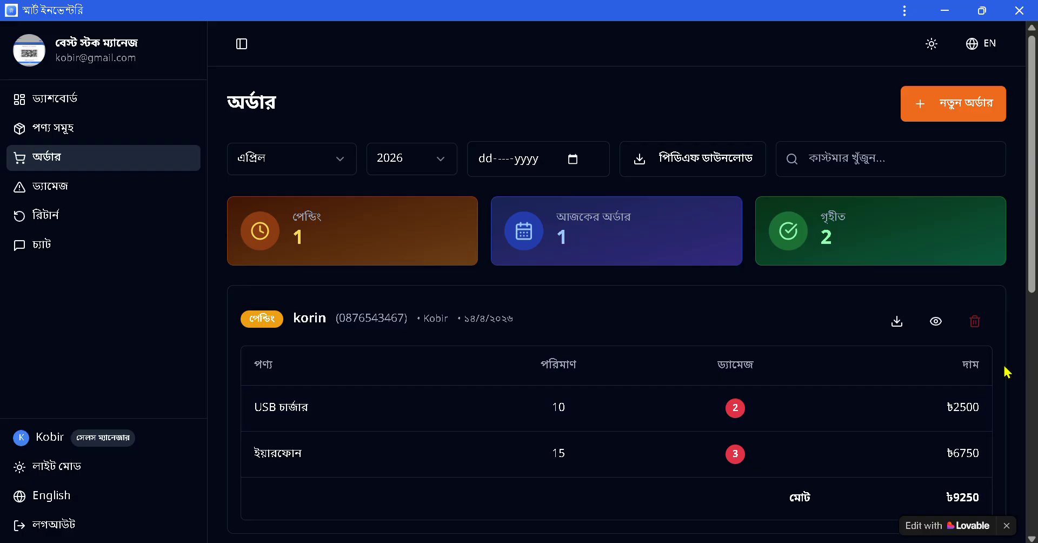
{"action": "scroll", "coordinate": [1000, 373], "scroll_direction": "down", "scroll_amount": 3}
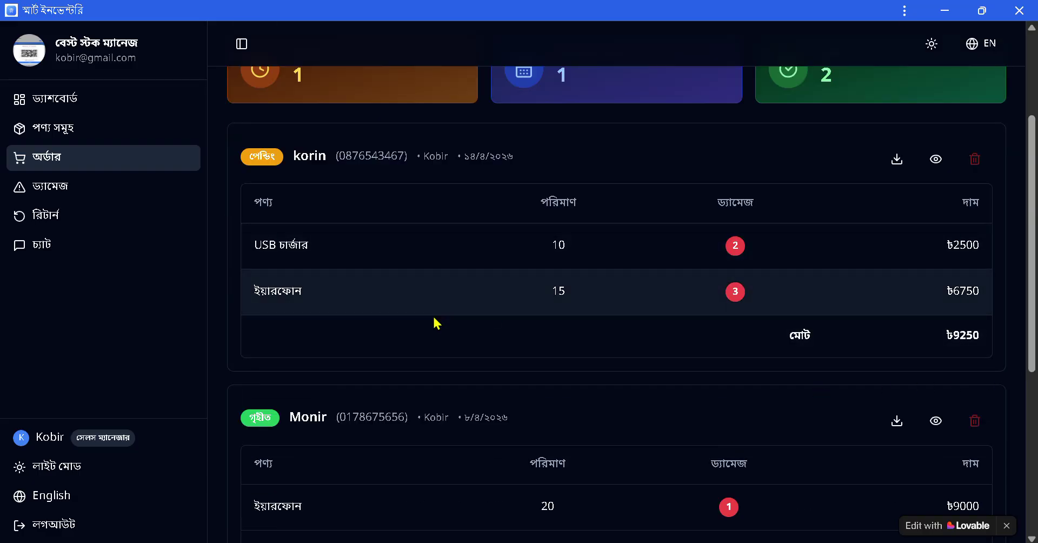
{"action": "scroll", "coordinate": [957, 337], "scroll_direction": "up", "scroll_amount": 2}
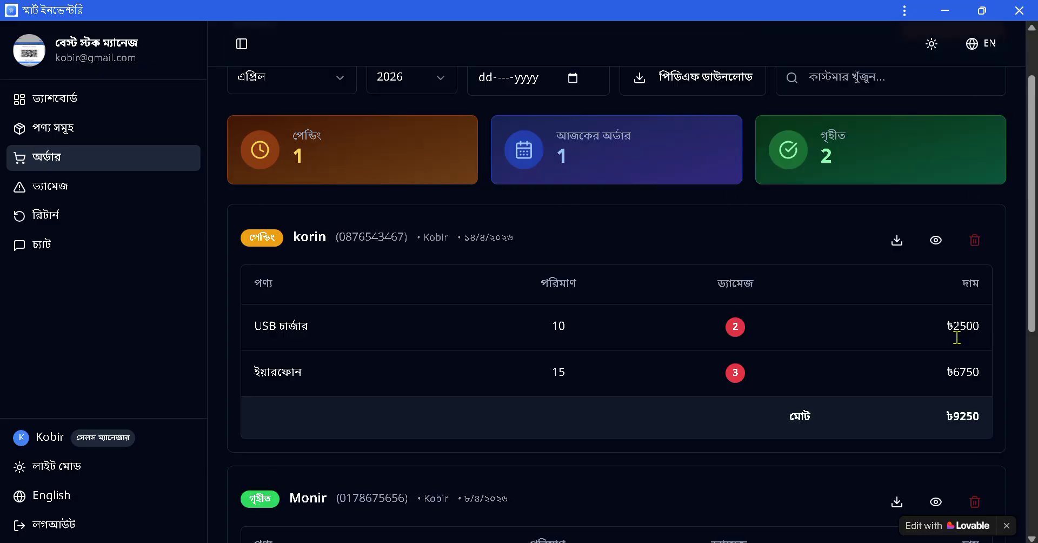
{"action": "scroll", "coordinate": [957, 338], "scroll_direction": "up", "scroll_amount": 2}
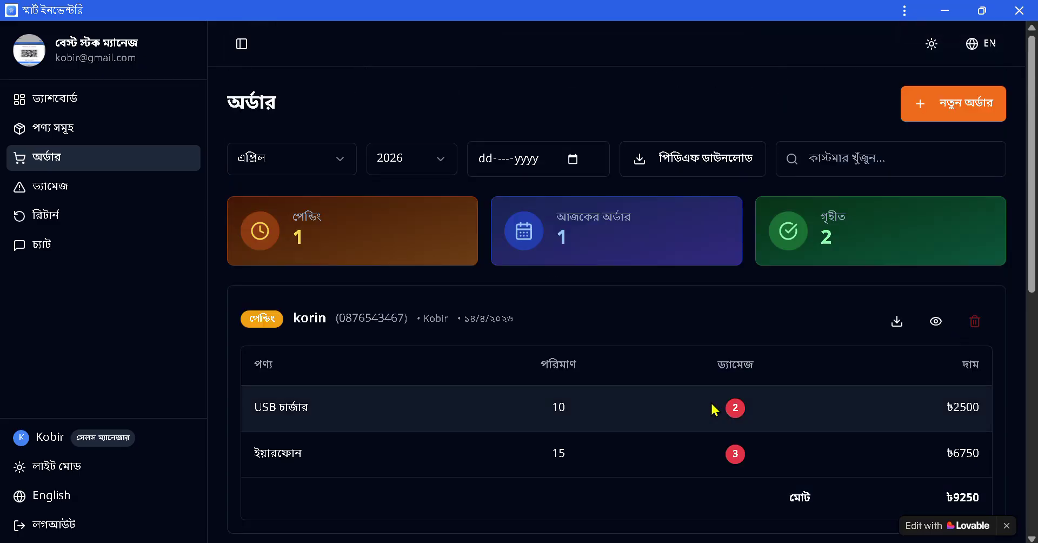
{"action": "left_click", "coordinate": [936, 321]}
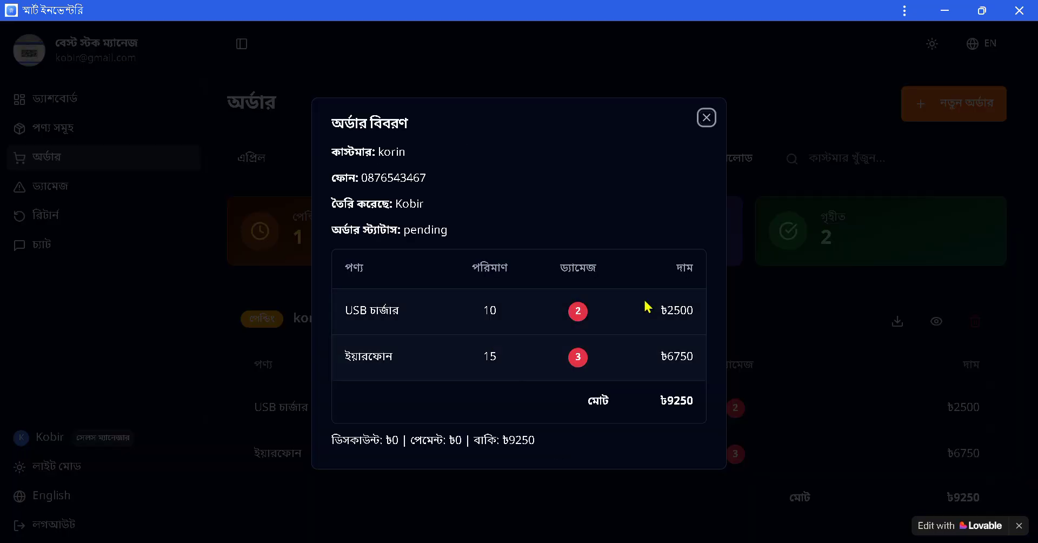
{"action": "left_click", "coordinate": [706, 118]}
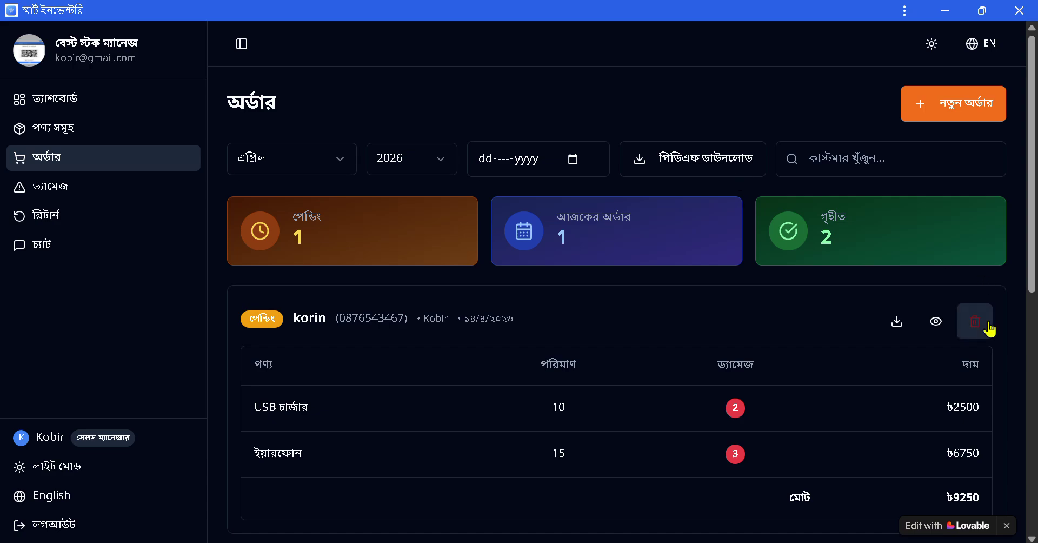
Open the new order's invoice for printing and cancel the print dialog.
{"action": "left_click", "coordinate": [899, 323]}
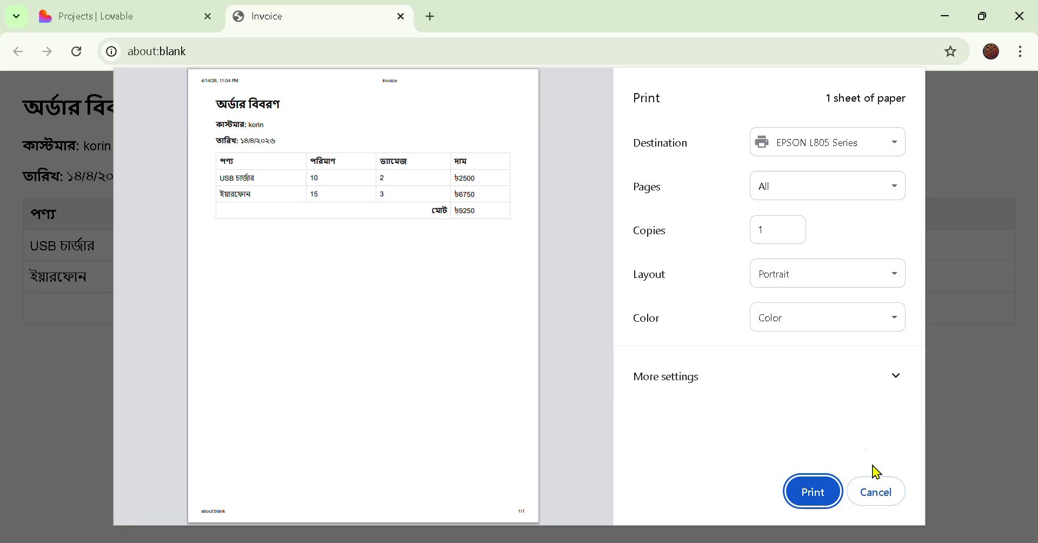
{"action": "left_click", "coordinate": [885, 497]}
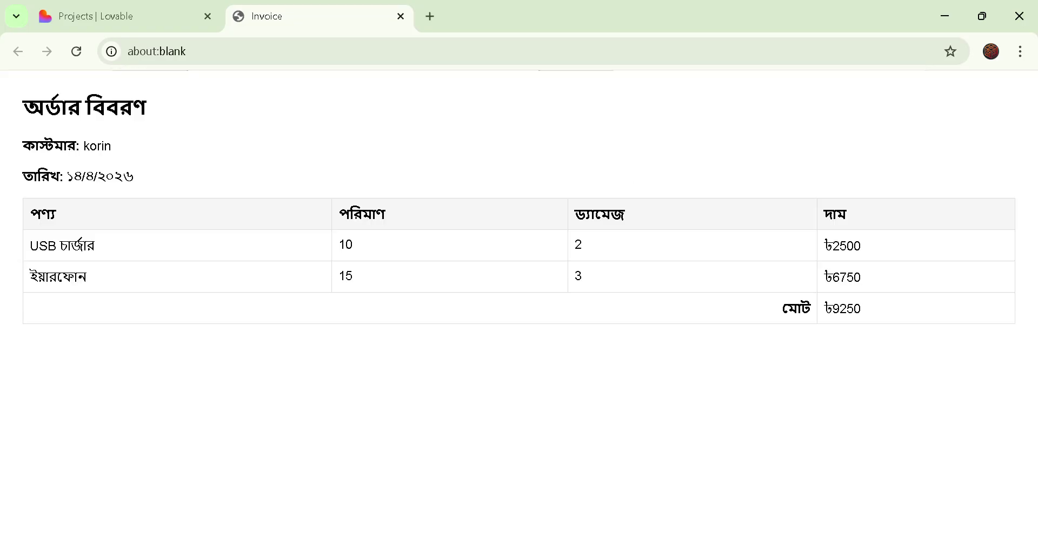
{"action": "scroll", "coordinate": [908, 330], "scroll_direction": "down", "scroll_amount": 3}
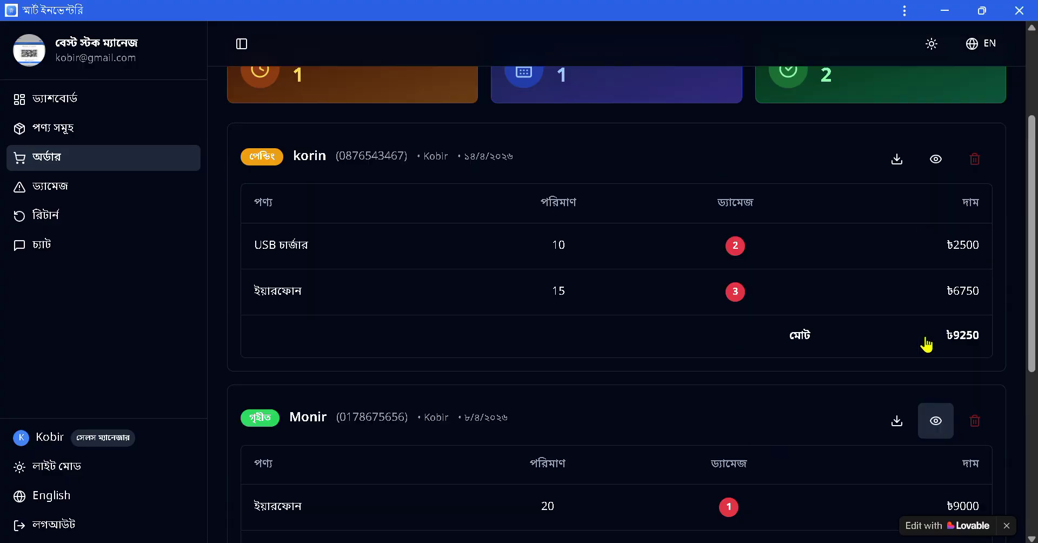
View the damaged products list, then the returns list of USB charger and earphone returns.
{"action": "scroll", "coordinate": [926, 344], "scroll_direction": "up", "scroll_amount": 3}
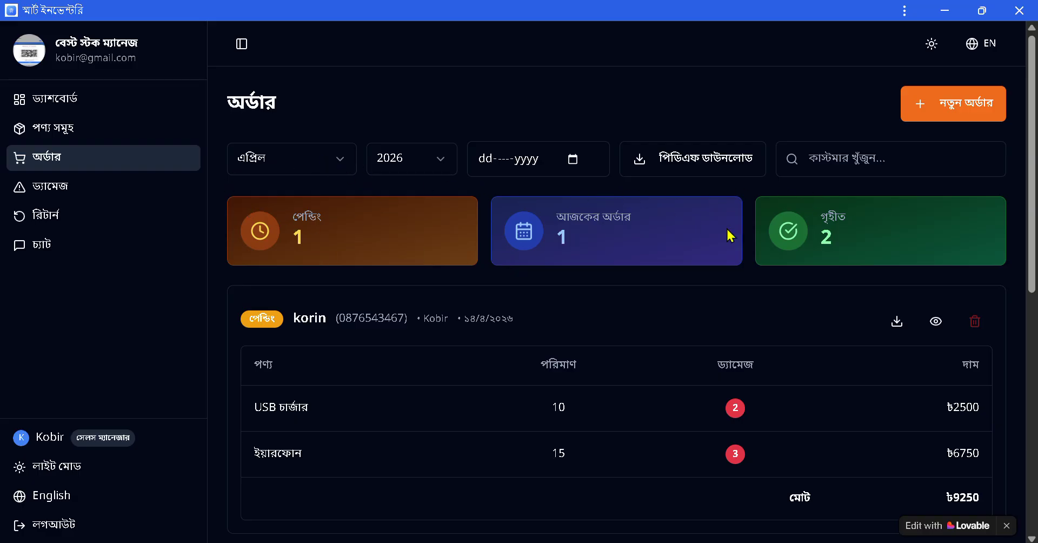
{"action": "scroll", "coordinate": [779, 430], "scroll_direction": "down", "scroll_amount": 2}
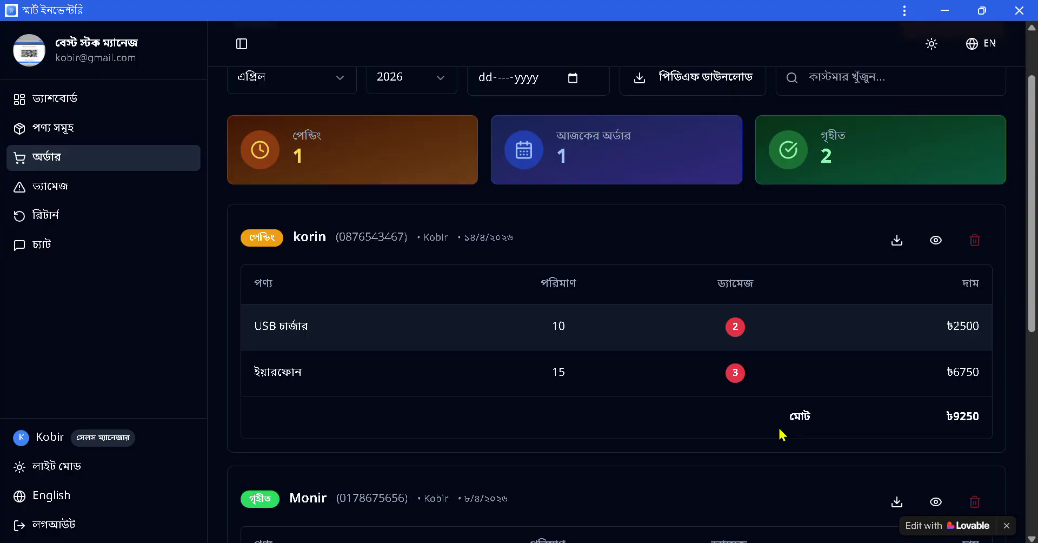
{"action": "scroll", "coordinate": [781, 434], "scroll_direction": "down", "scroll_amount": 2}
{"action": "scroll", "coordinate": [777, 433], "scroll_direction": "up", "scroll_amount": 5}
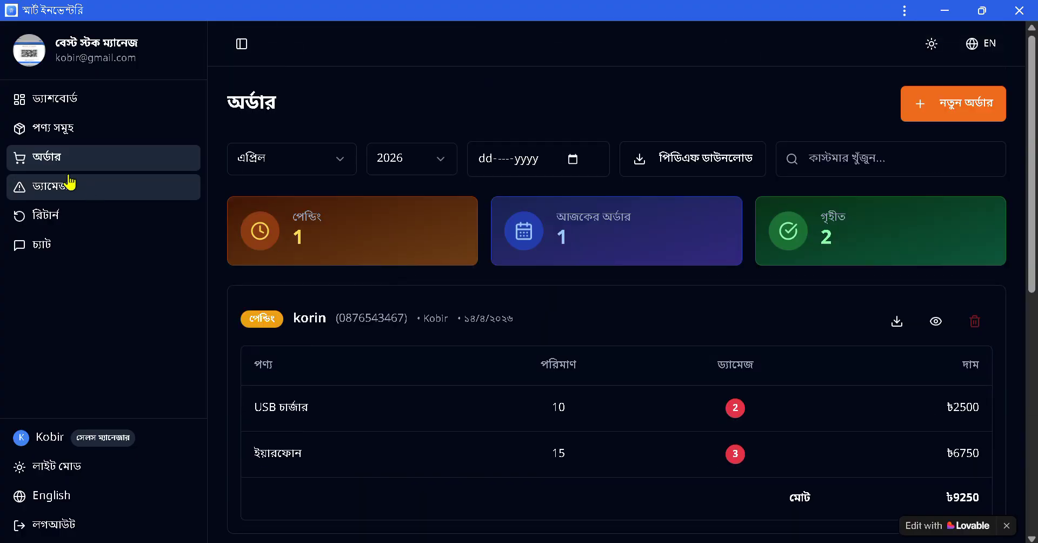
{"action": "left_click", "coordinate": [81, 187]}
{"action": "scroll", "coordinate": [546, 346], "scroll_direction": "down", "scroll_amount": 3}
{"action": "scroll", "coordinate": [466, 323], "scroll_direction": "up", "scroll_amount": 3}
{"action": "left_click", "coordinate": [51, 219]}
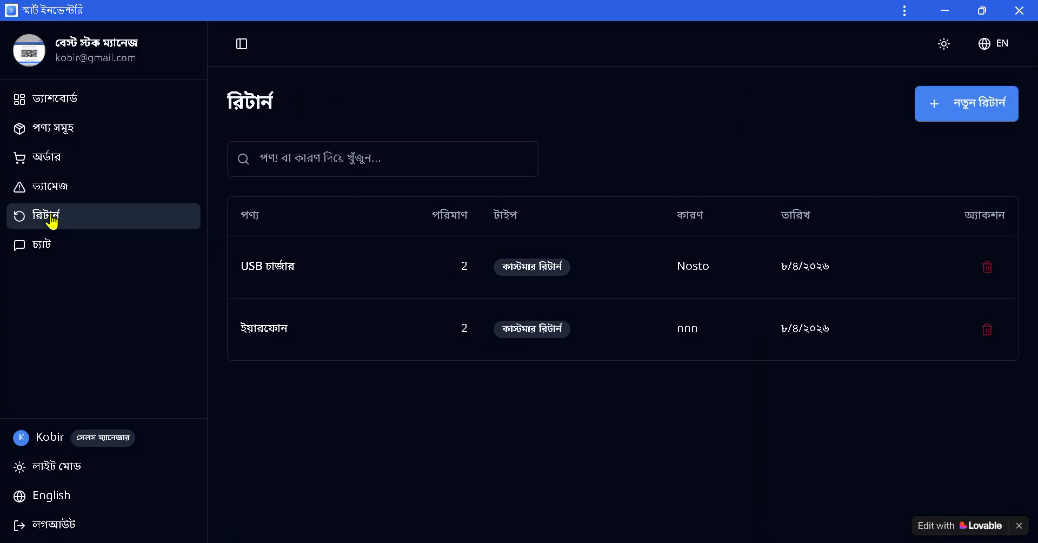
Send the demo user the chat message 'helooo admin', then move to the admin's window.
{"action": "left_click", "coordinate": [45, 252]}
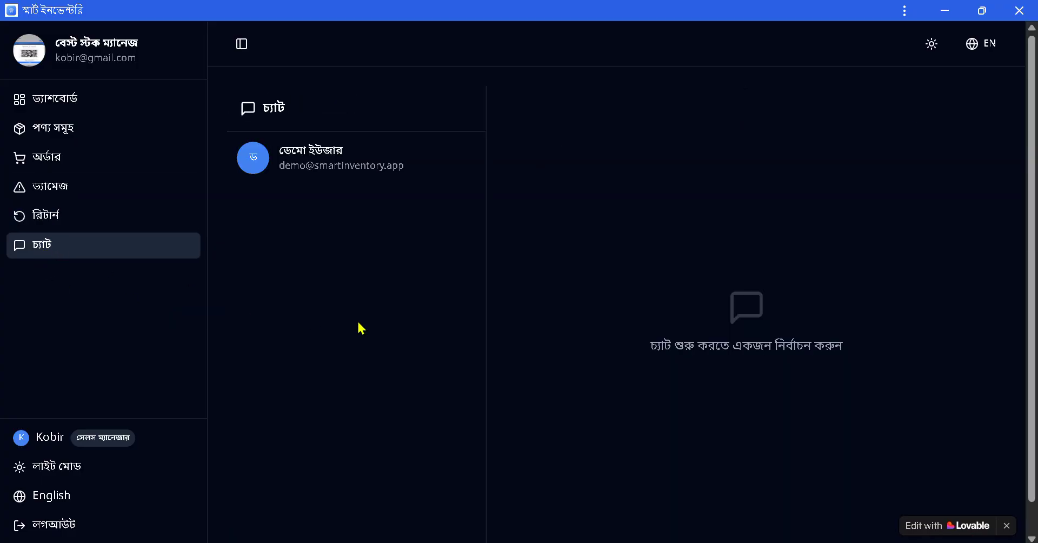
{"action": "left_click", "coordinate": [330, 165]}
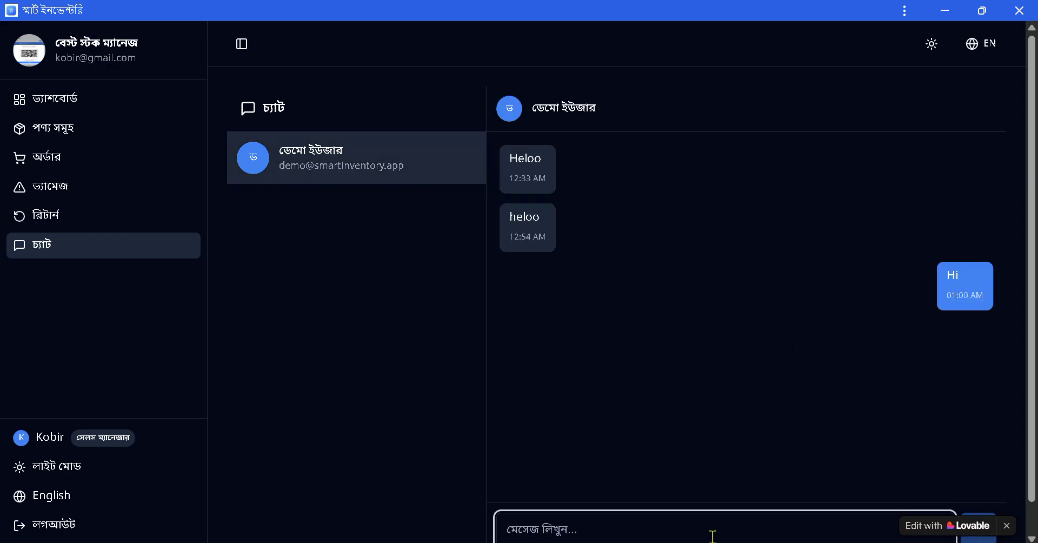
{"action": "type", "text": "k"}
{"action": "key", "text": "BackSpace"}
{"action": "type", "text": "helooo"}
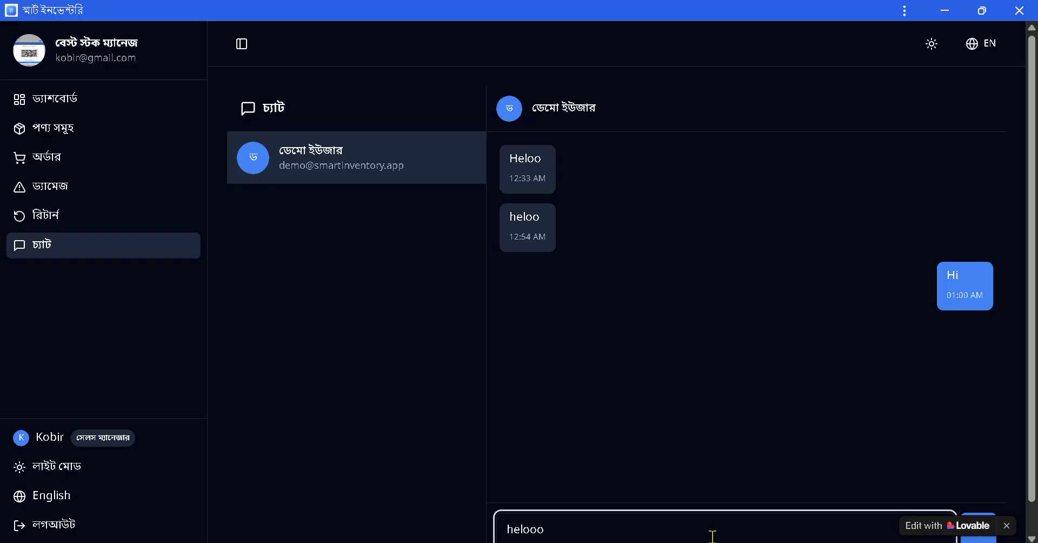
{"action": "type", "text": " admin"}
{"action": "scroll", "coordinate": [945, 492], "scroll_direction": "down", "scroll_amount": 1}
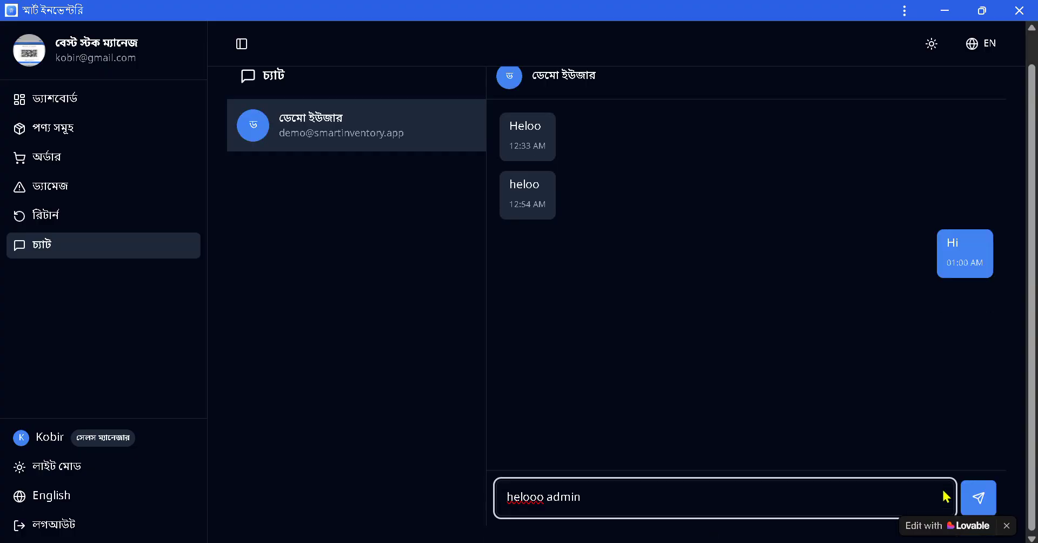
{"action": "left_click", "coordinate": [979, 499]}
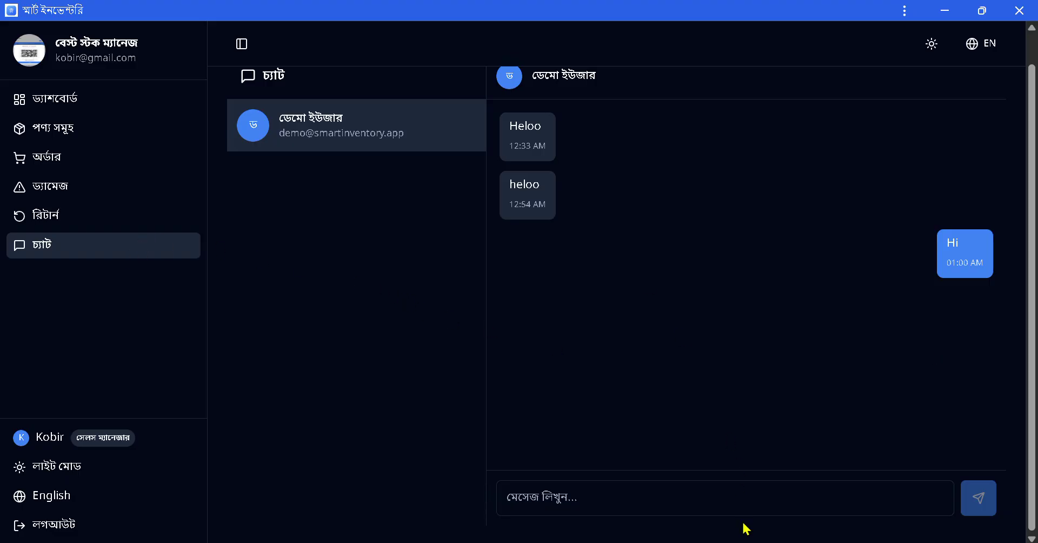
{"action": "key", "text": "alt+Tab"}
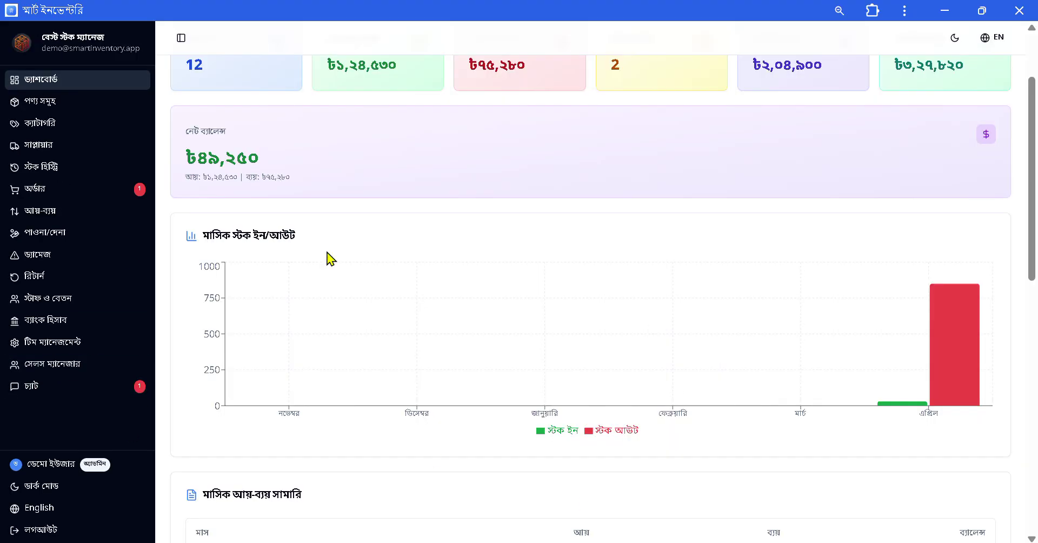
Turn on dark theme, read the sales manager's 'helooo admin' chat, and go to Orders.
{"action": "left_click", "coordinate": [64, 488]}
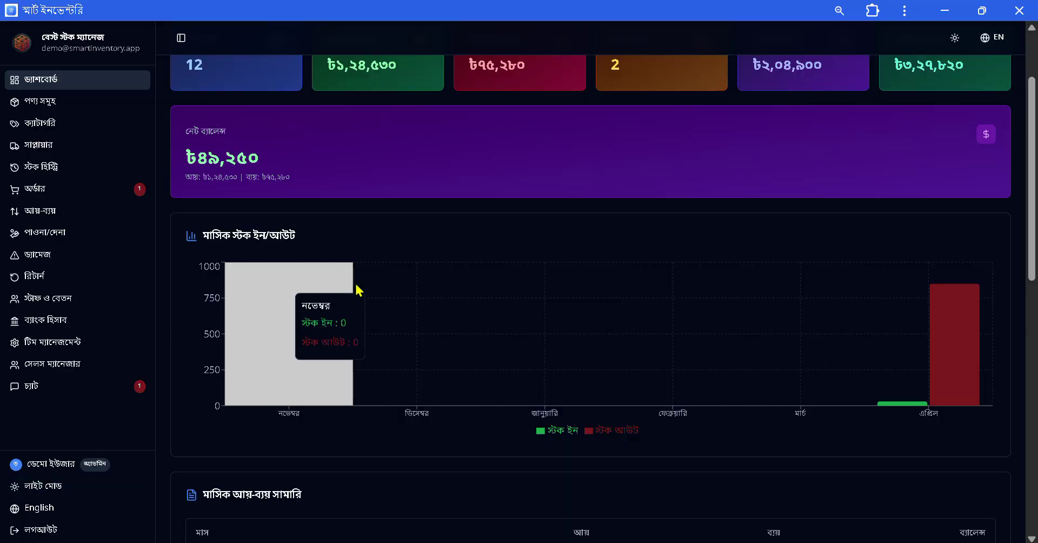
{"action": "scroll", "coordinate": [345, 291], "scroll_direction": "down", "scroll_amount": 5}
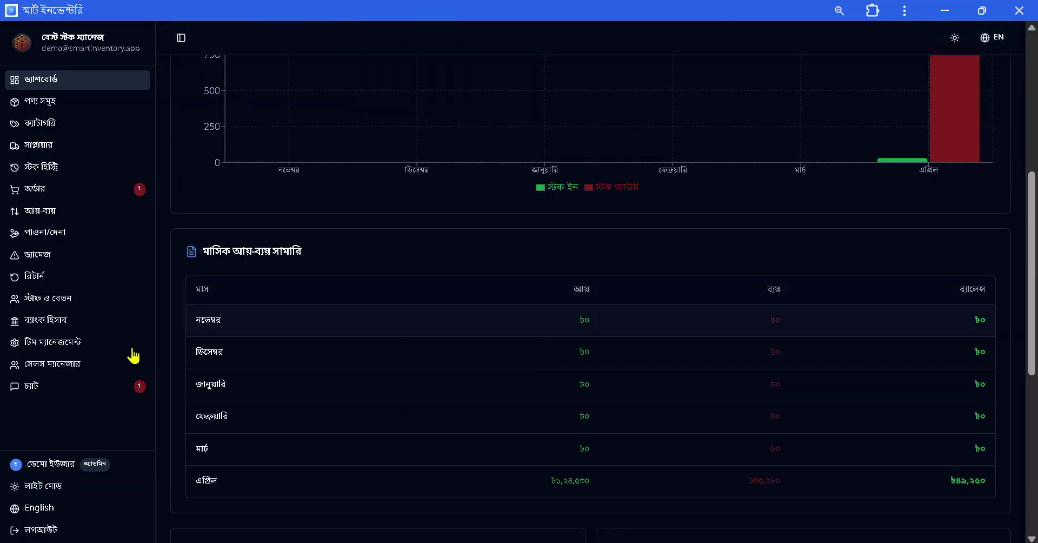
{"action": "left_click", "coordinate": [48, 398]}
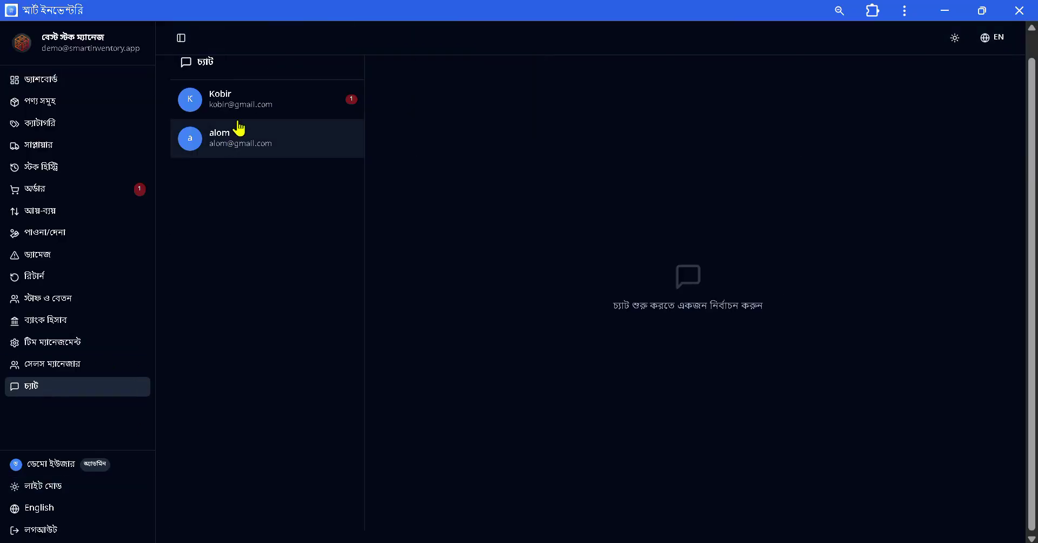
{"action": "left_click", "coordinate": [239, 113]}
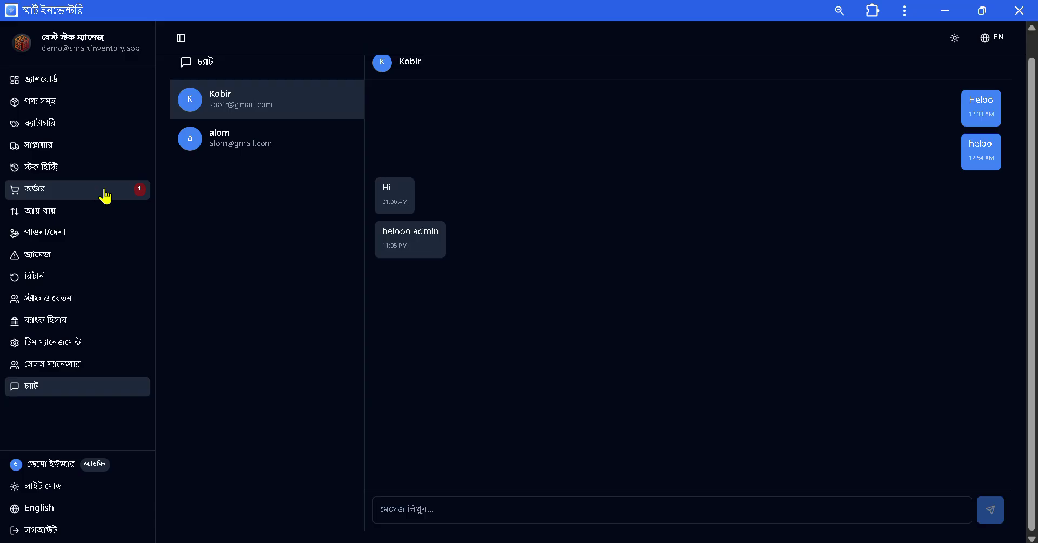
{"action": "left_click", "coordinate": [100, 196]}
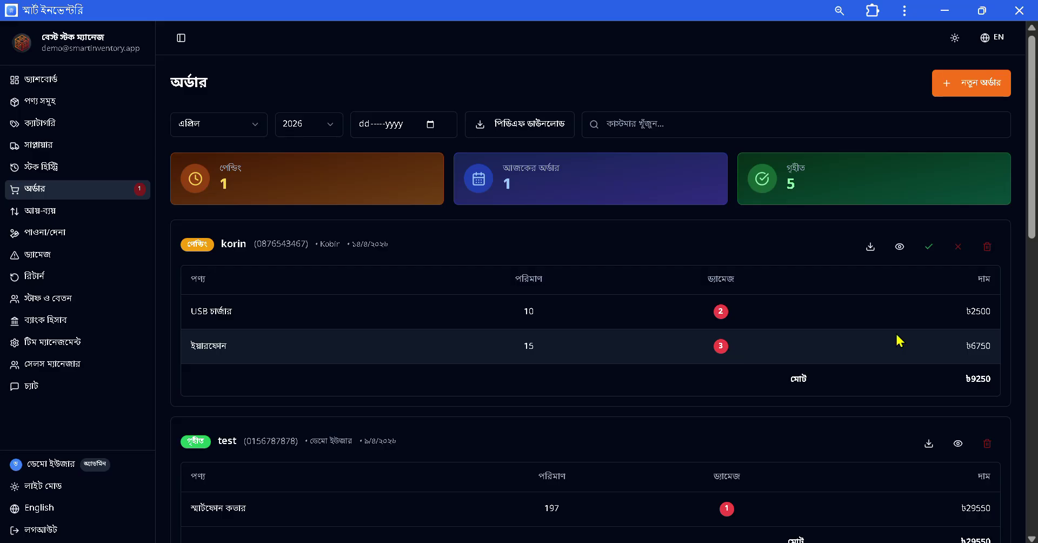
Accept the pending ৳9250 USB charger and earphone order.
{"action": "left_click", "coordinate": [931, 250]}
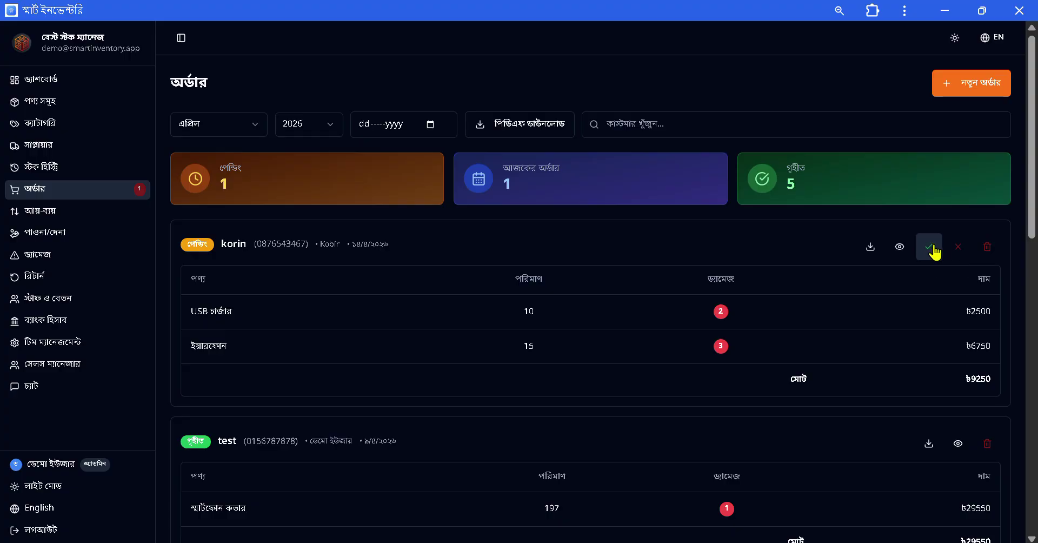
{"action": "scroll", "coordinate": [935, 252], "scroll_direction": "down", "scroll_amount": 2}
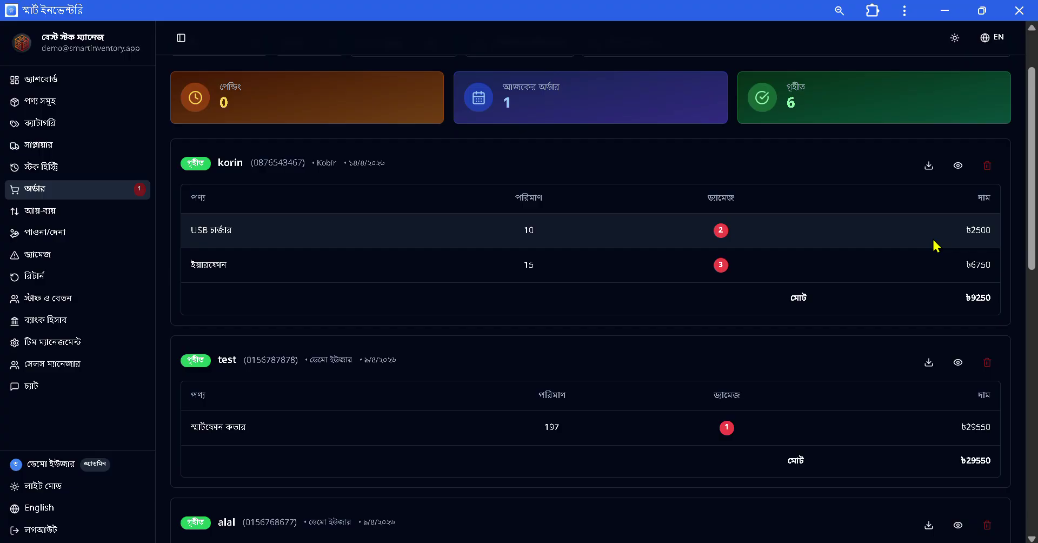
{"action": "scroll", "coordinate": [933, 246], "scroll_direction": "up", "scroll_amount": 2}
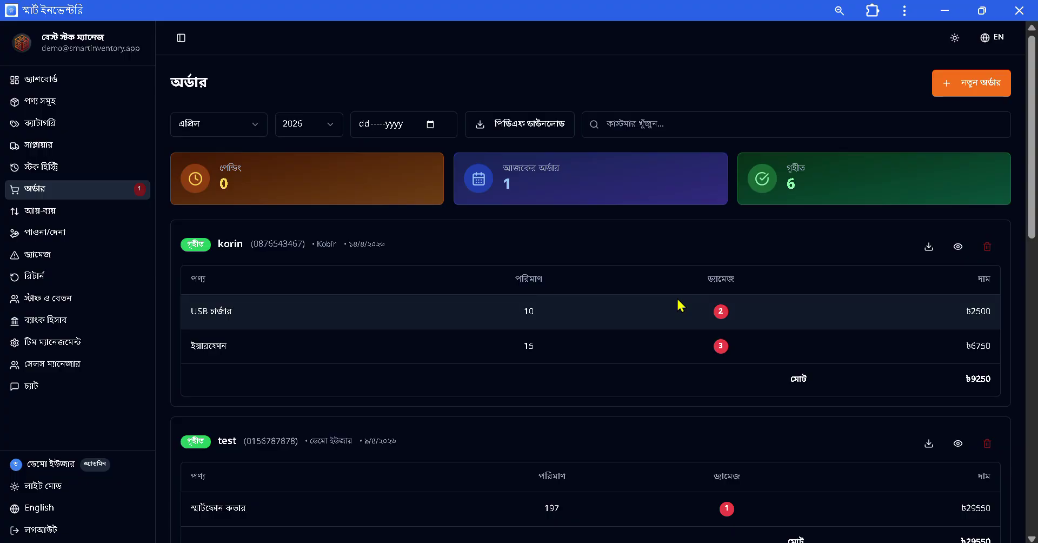
Set the first 3-unit earphone damage record's status to resolved (সমাধান হয়েছে) and save it.
{"action": "left_click", "coordinate": [54, 255]}
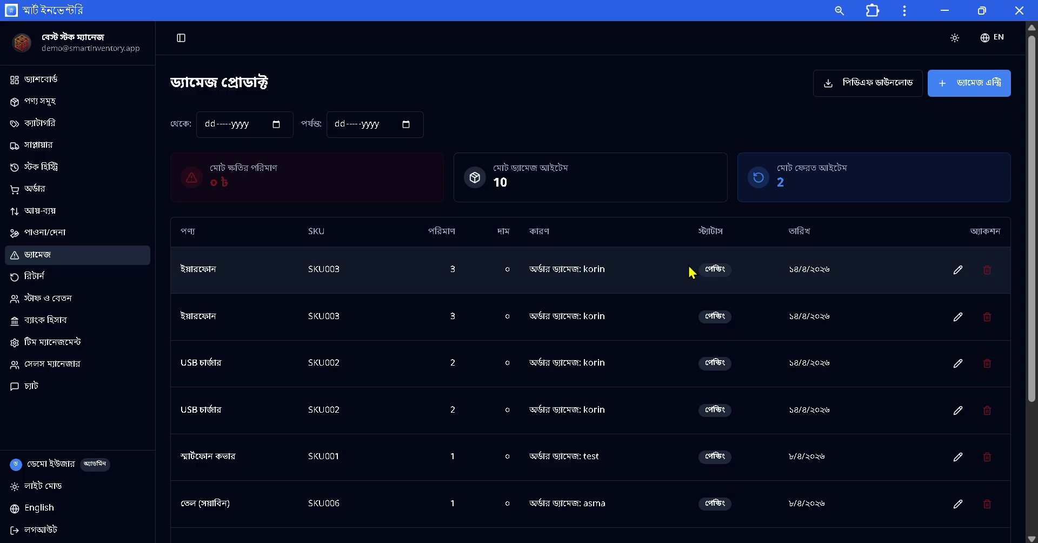
{"action": "left_click", "coordinate": [958, 276]}
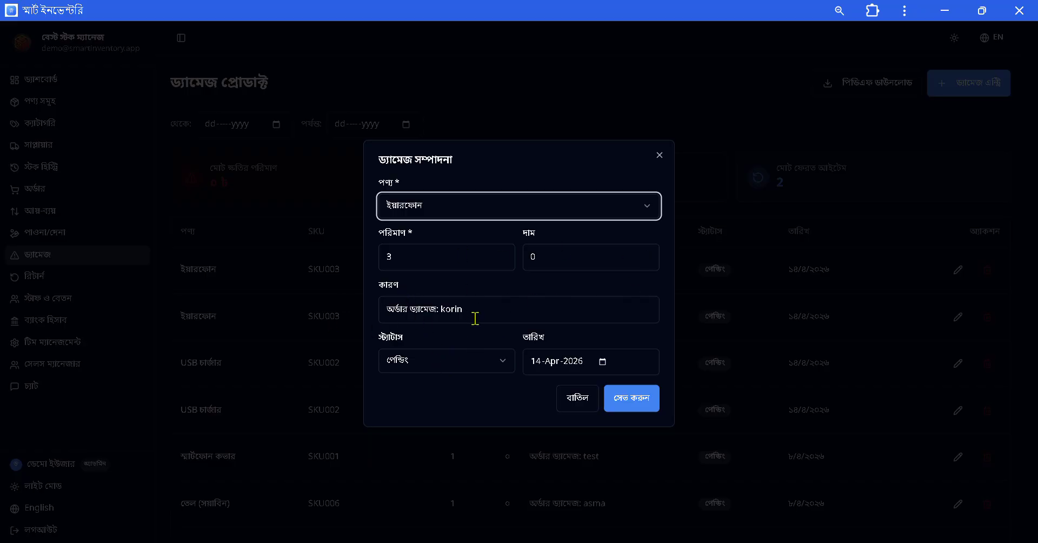
{"action": "left_click", "coordinate": [507, 315]}
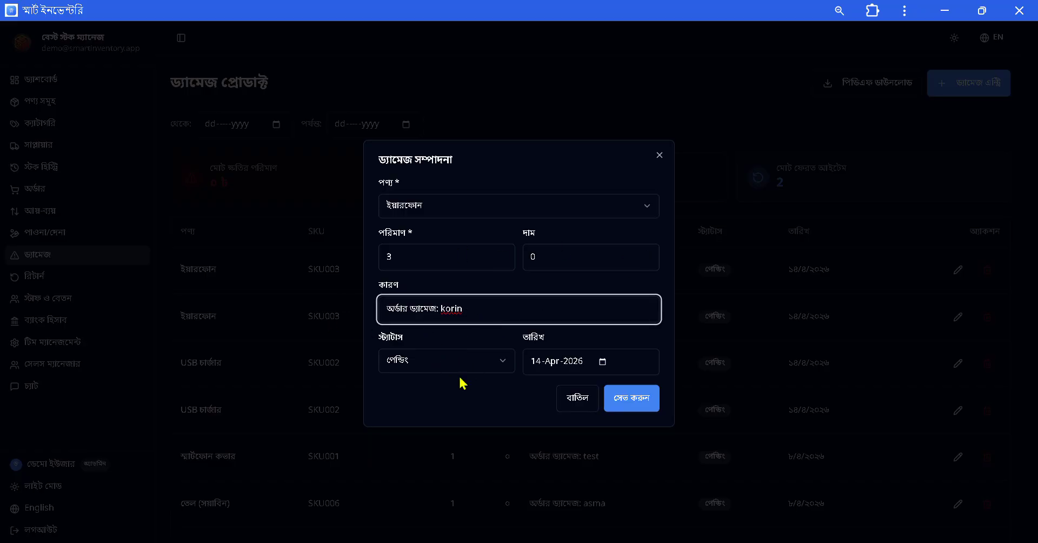
{"action": "left_click", "coordinate": [478, 363]}
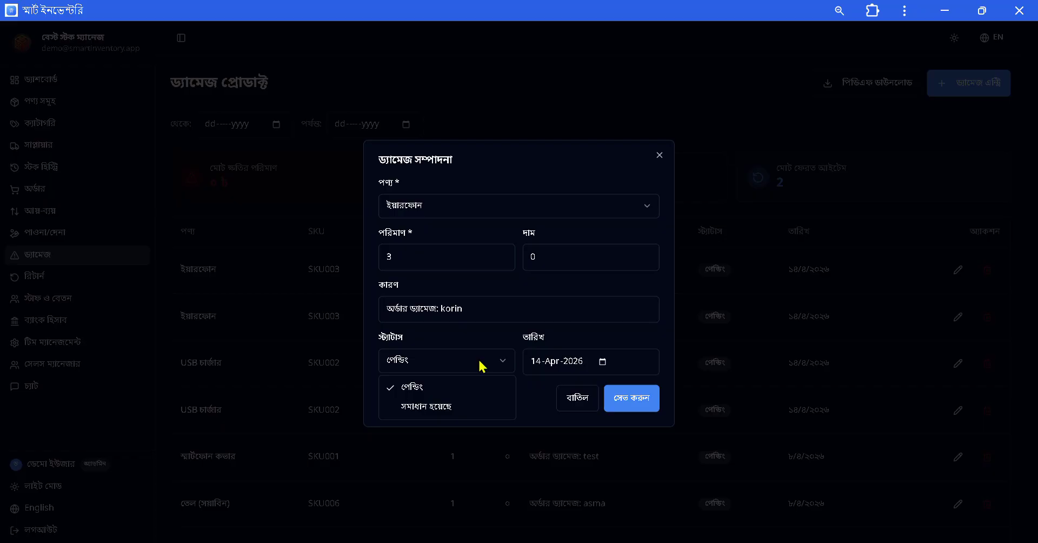
{"action": "left_click", "coordinate": [457, 415]}
{"action": "left_click", "coordinate": [649, 400]}
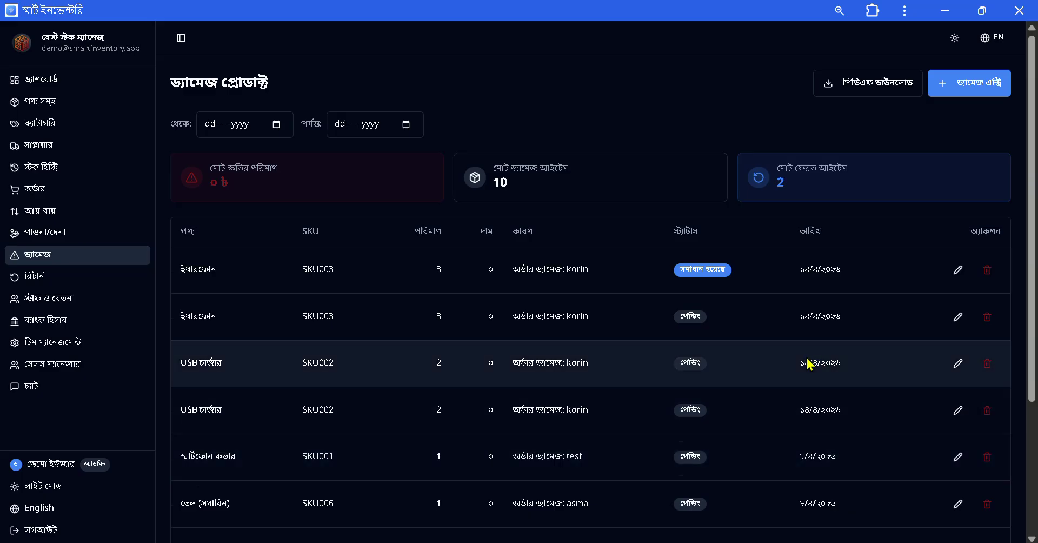
{"action": "scroll", "coordinate": [808, 362], "scroll_direction": "down", "scroll_amount": 3}
{"action": "scroll", "coordinate": [808, 364], "scroll_direction": "up", "scroll_amount": 3}
Look through the আয়-ব্যয় income and expense transactions, then go back to the dashboard.
{"action": "left_click", "coordinate": [71, 211]}
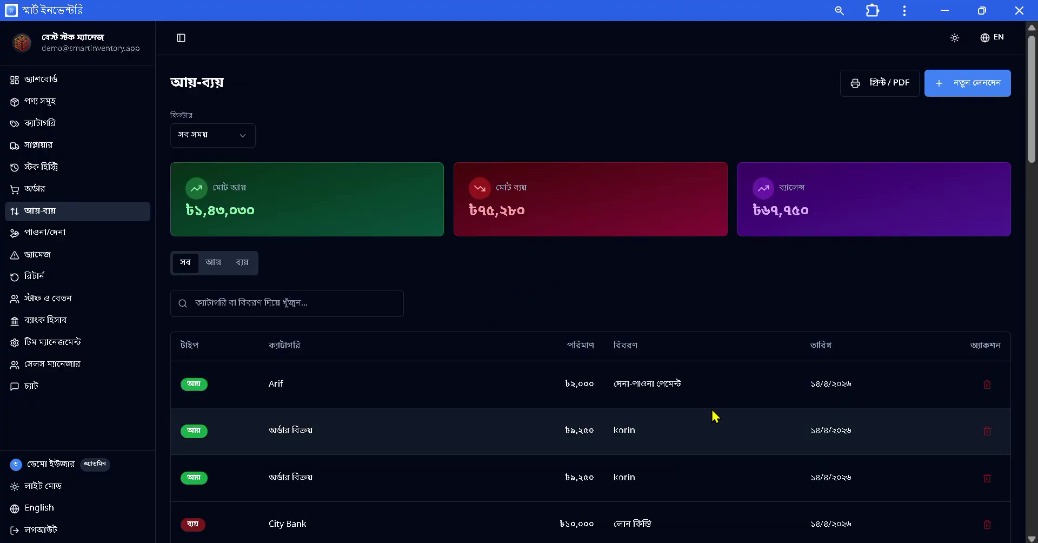
{"action": "scroll", "coordinate": [733, 382], "scroll_direction": "down", "scroll_amount": 3}
{"action": "scroll", "coordinate": [734, 384], "scroll_direction": "up", "scroll_amount": 3}
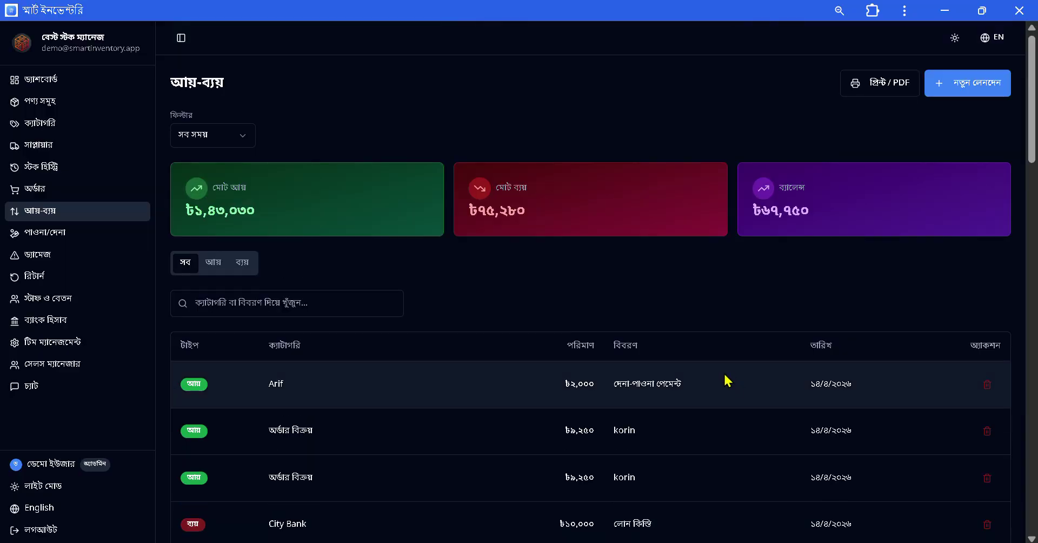
{"action": "left_click", "coordinate": [47, 80]}
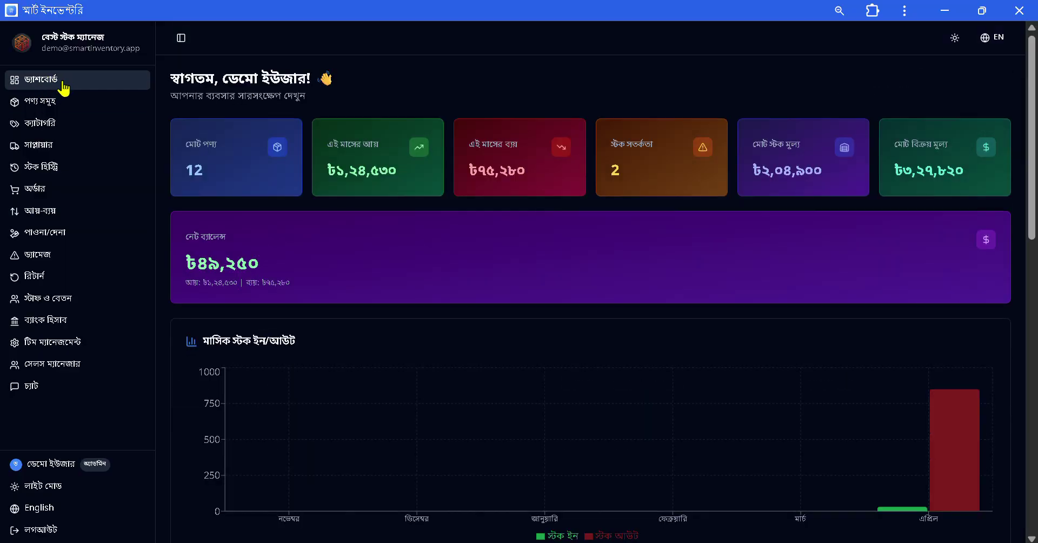